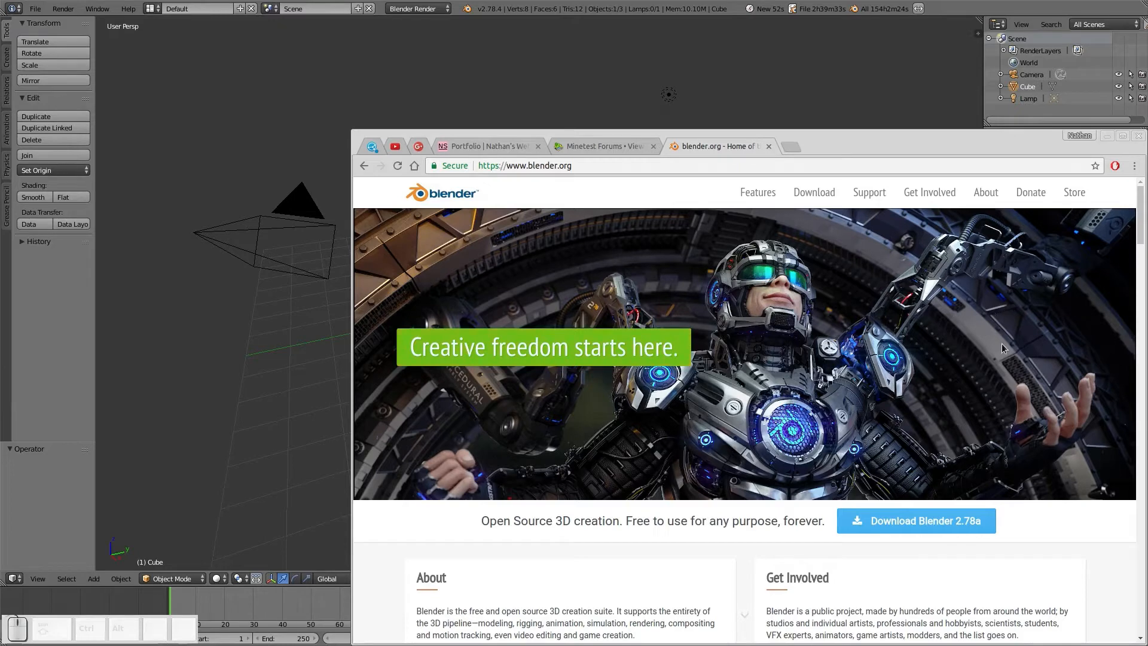
Step: Open the portfolio website in the browser and look through the 3D projects on its first page
left_click(489, 146)
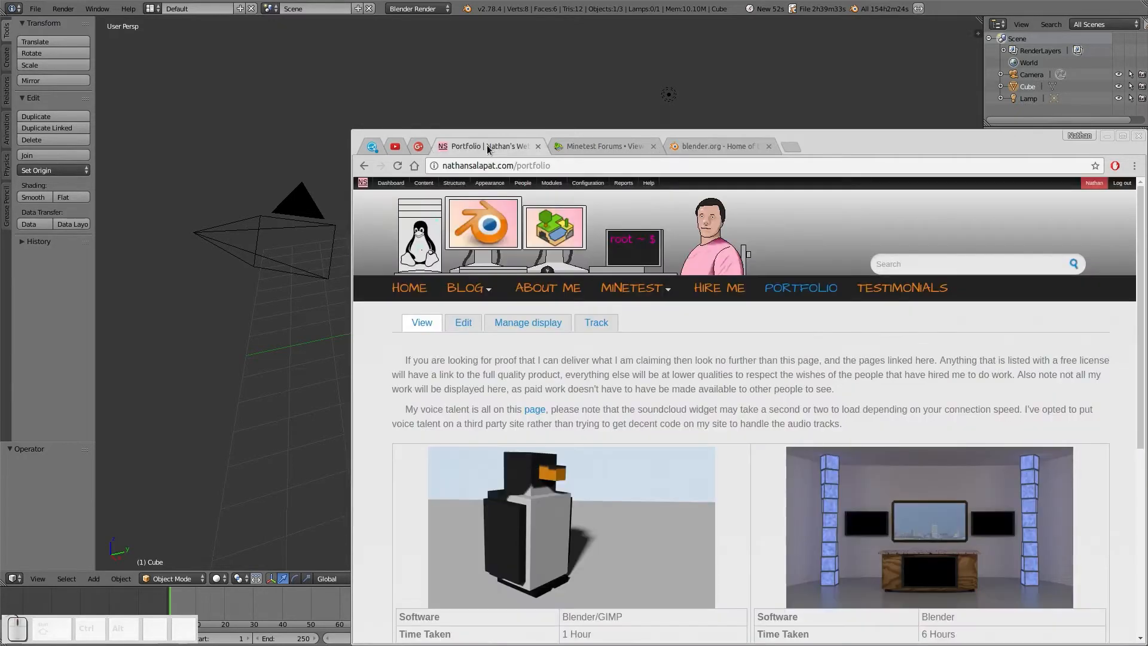
scroll(650, 317, "down", 5)
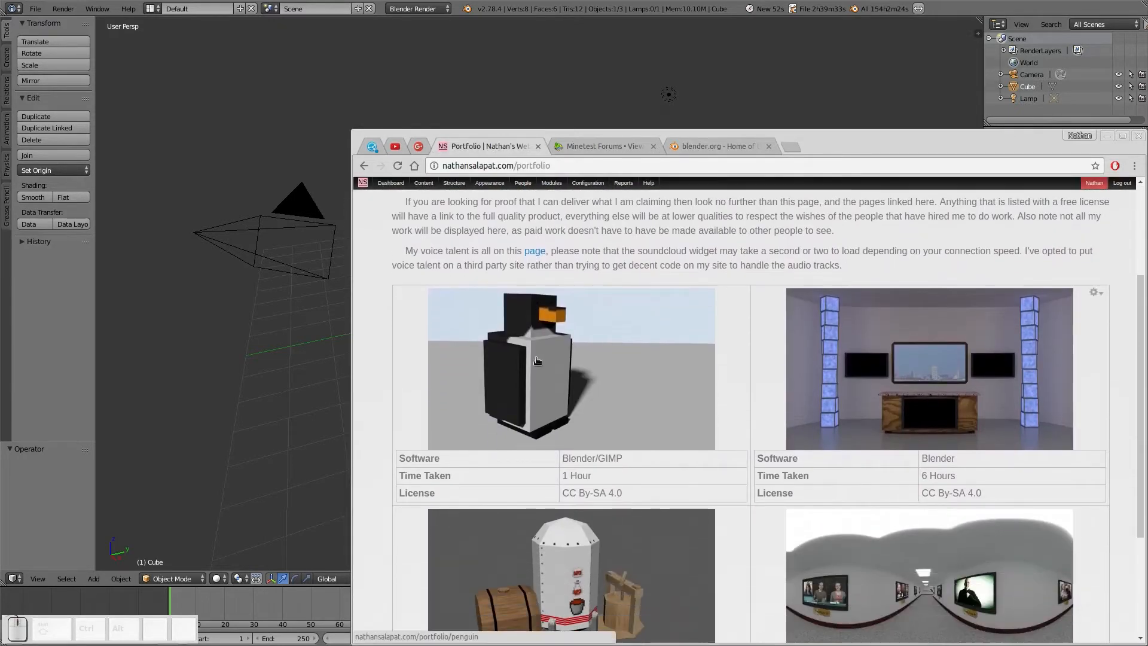
scroll(534, 368, "down", 2)
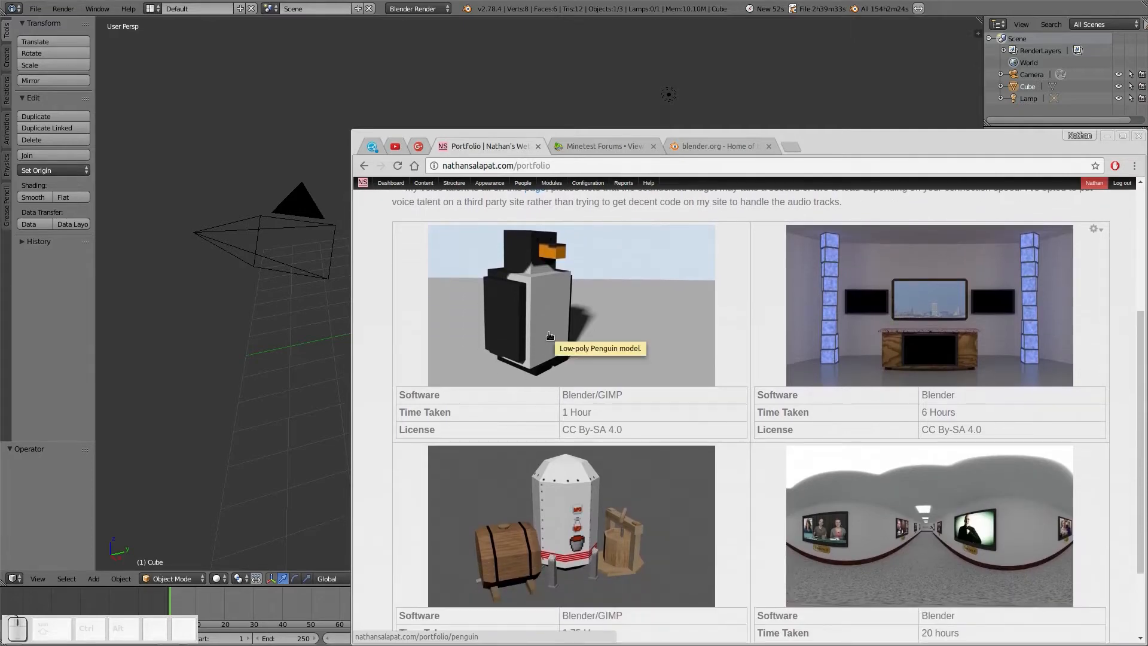
scroll(548, 342, "down", 2)
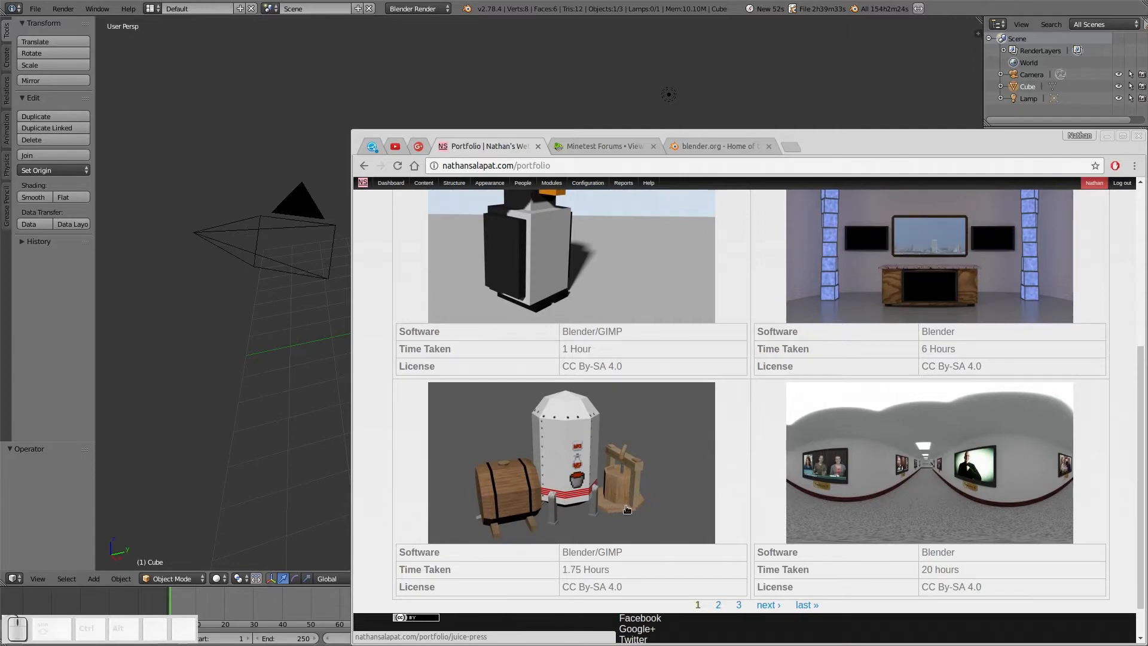
scroll(519, 506, "down", 1)
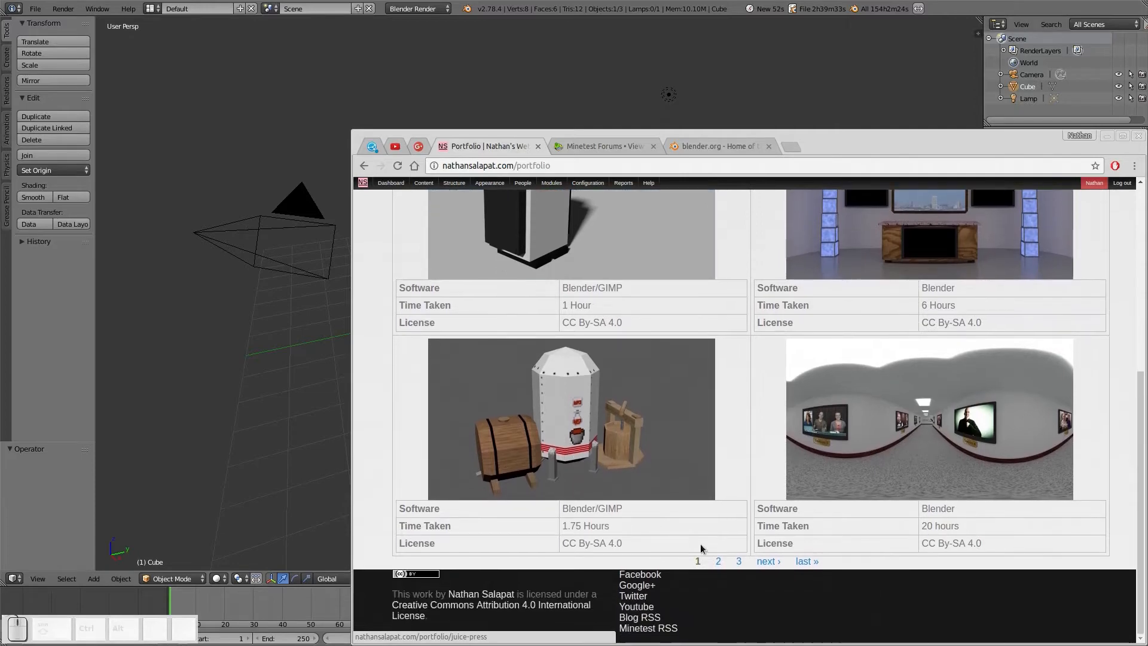
Step: Go to the second portfolio page and look through the low-poly plant and animal models
left_click(767, 562)
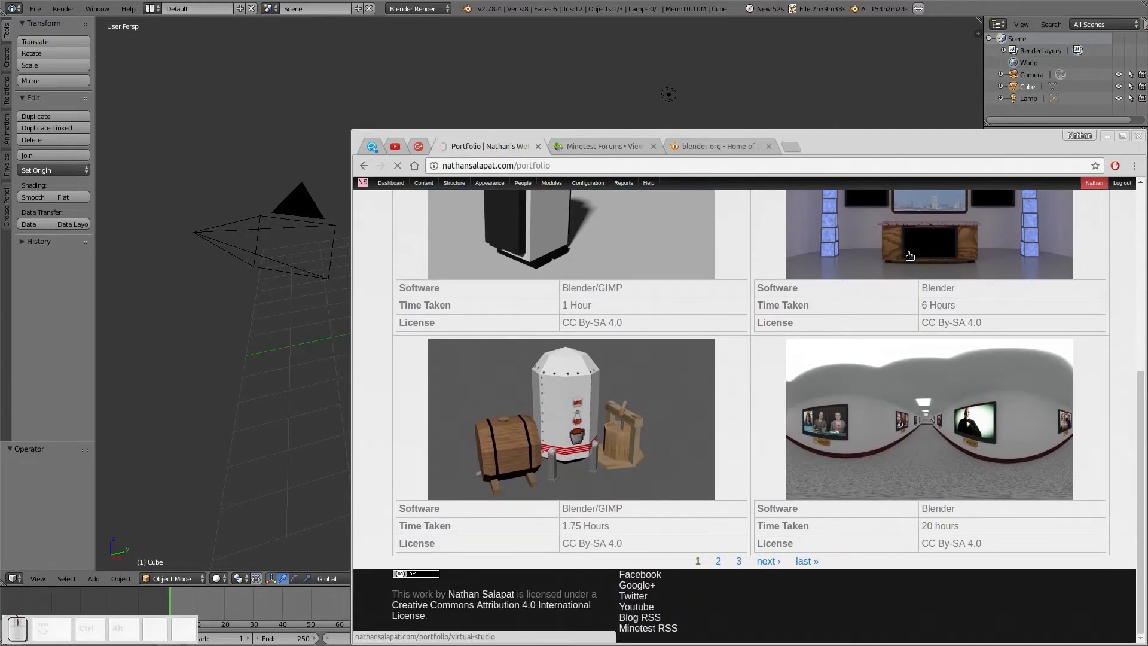
scroll(710, 402, "down", 5)
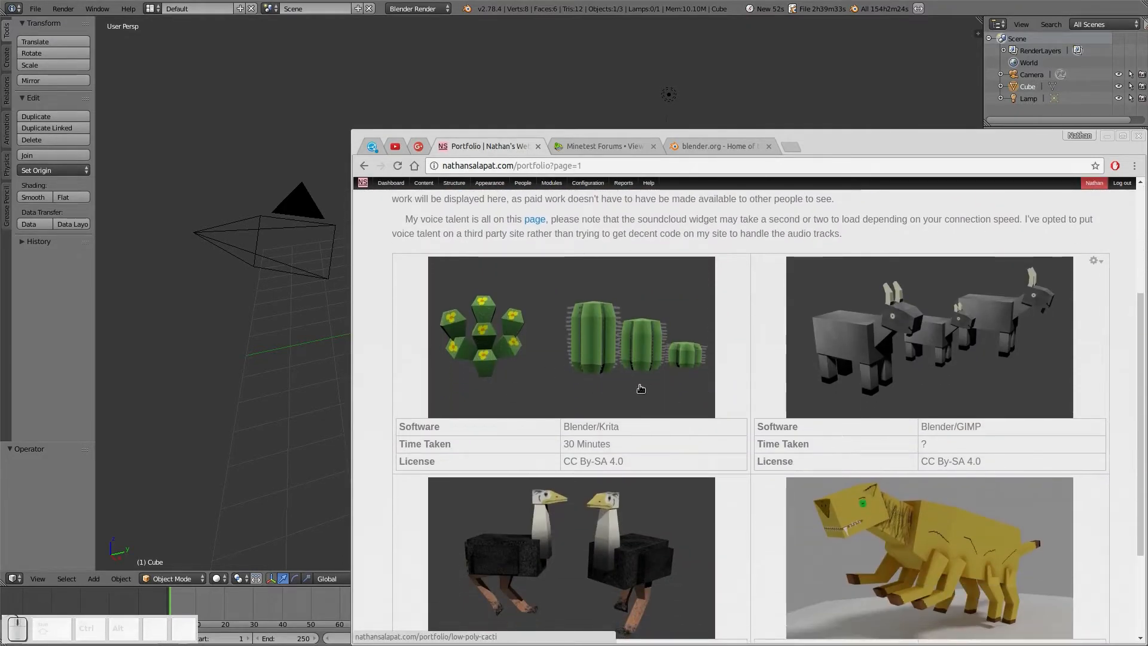
scroll(565, 498, "down", 3)
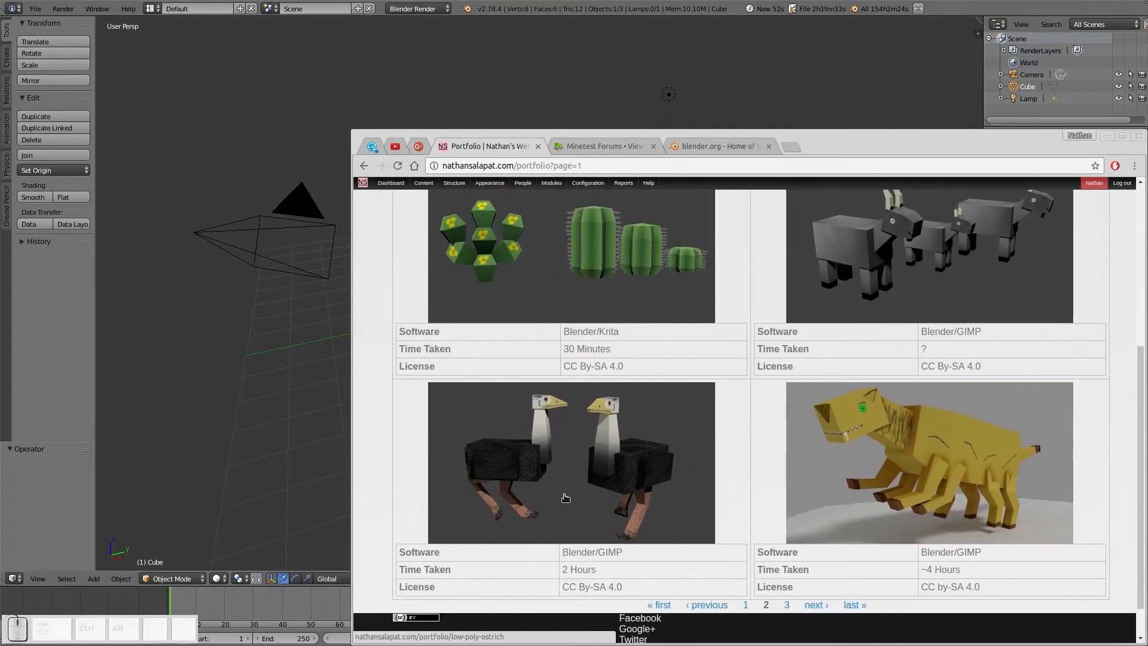
scroll(832, 508, "down", 2)
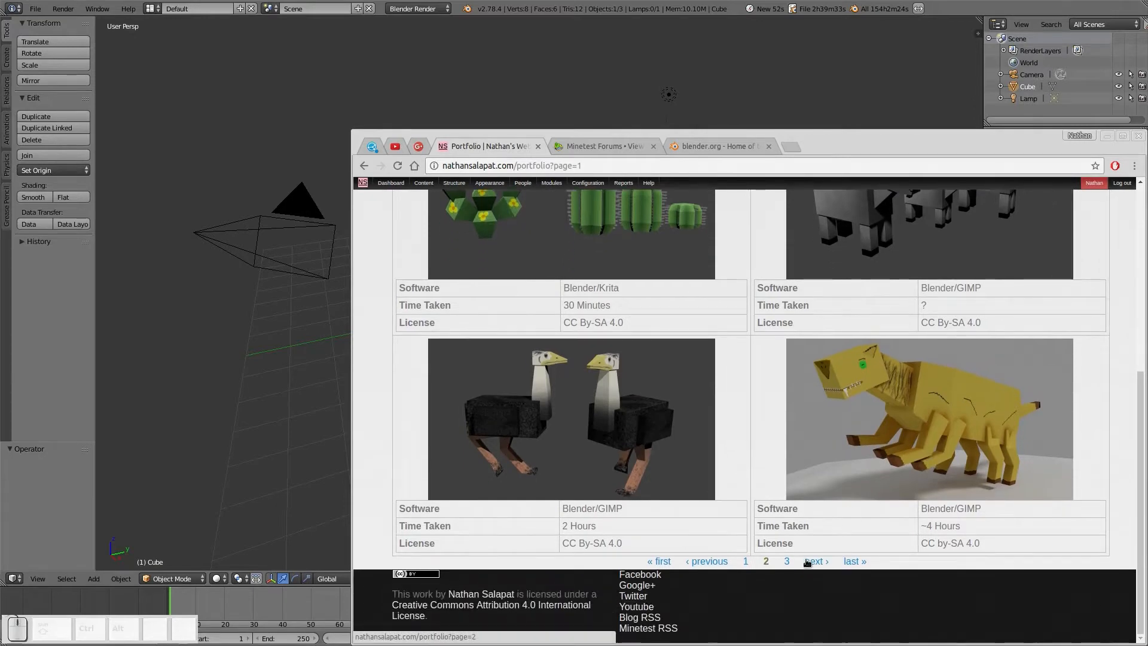
Step: Go to portfolio page 3 and look through its projects, returning to the top of the page
left_click(787, 561)
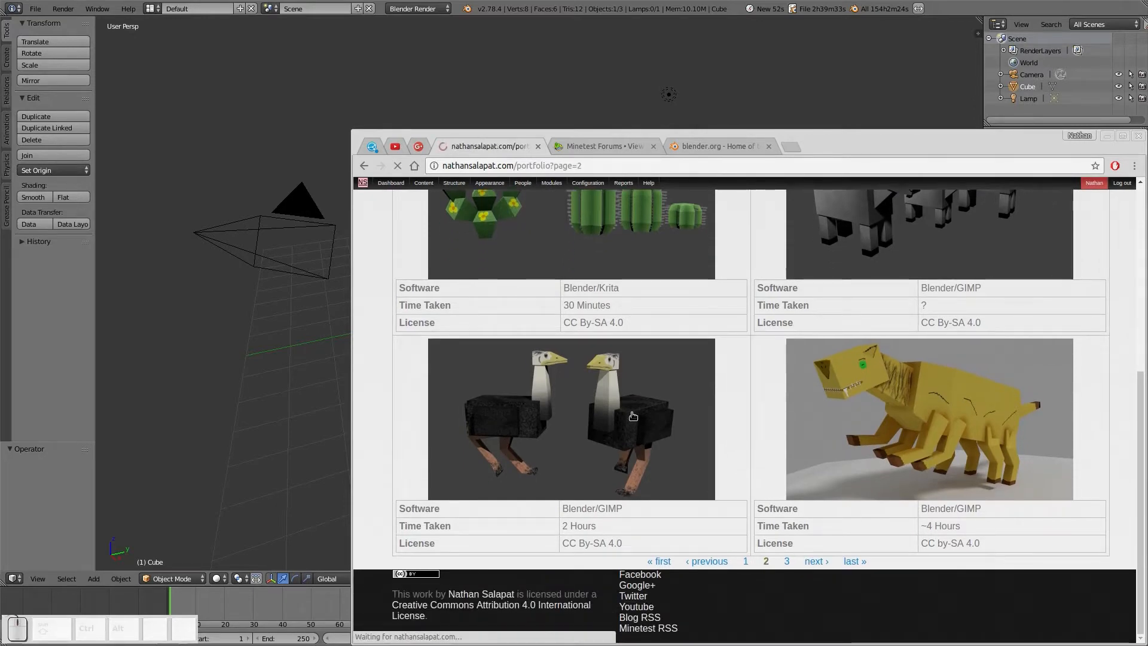
scroll(663, 414, "down", 2)
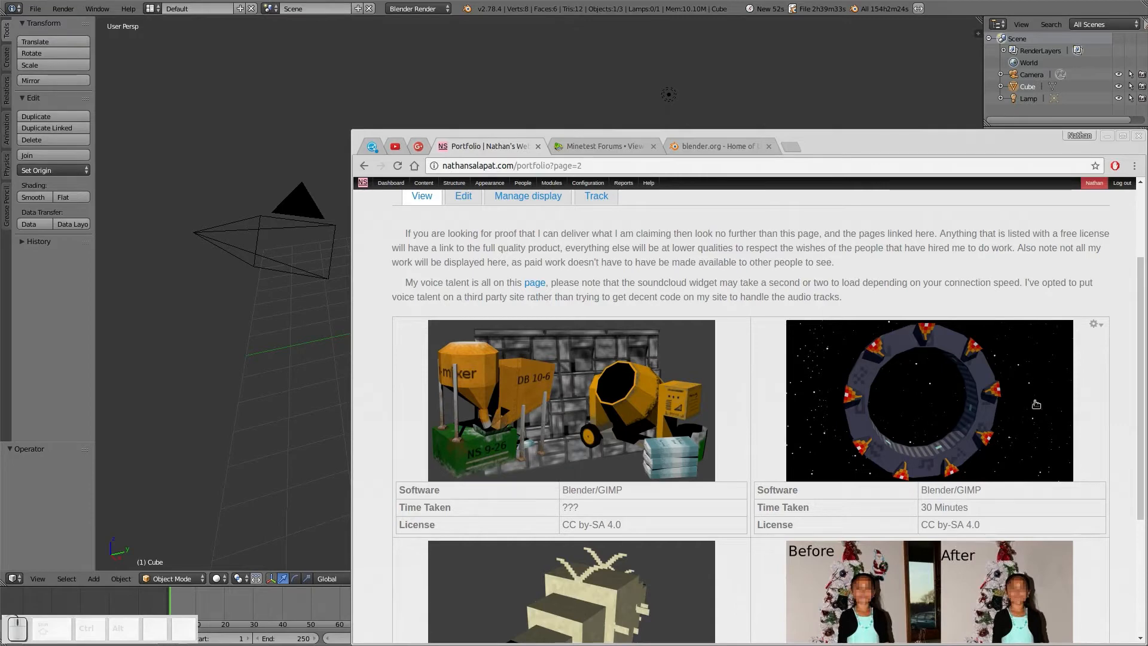
scroll(908, 405, "down", 2)
scroll(907, 406, "down", 3)
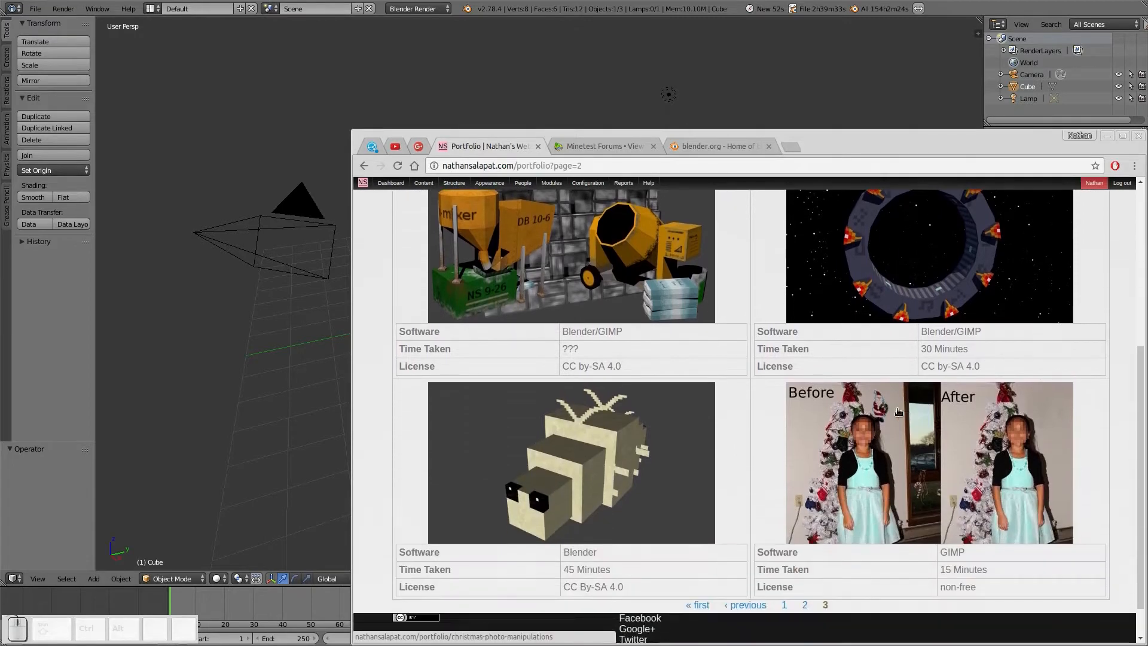
scroll(738, 403, "up", 10)
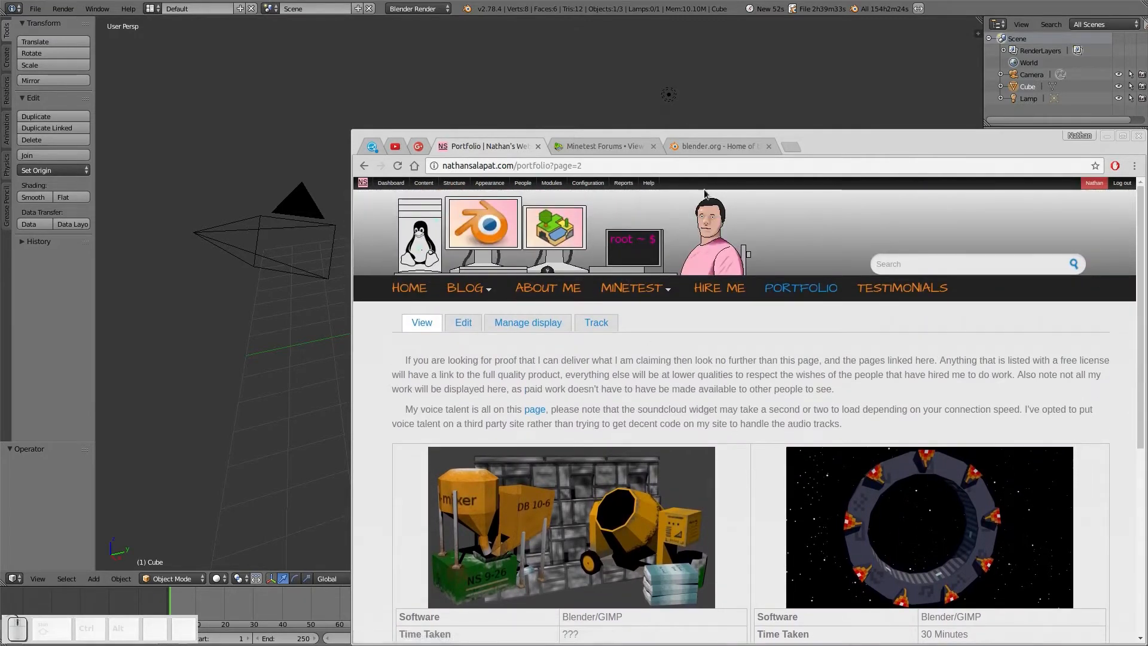
Step: Open the Blender 2.78a download page on blender.org and review the Windows, Mac OSX and GNU/Linux packages
left_click(705, 147)
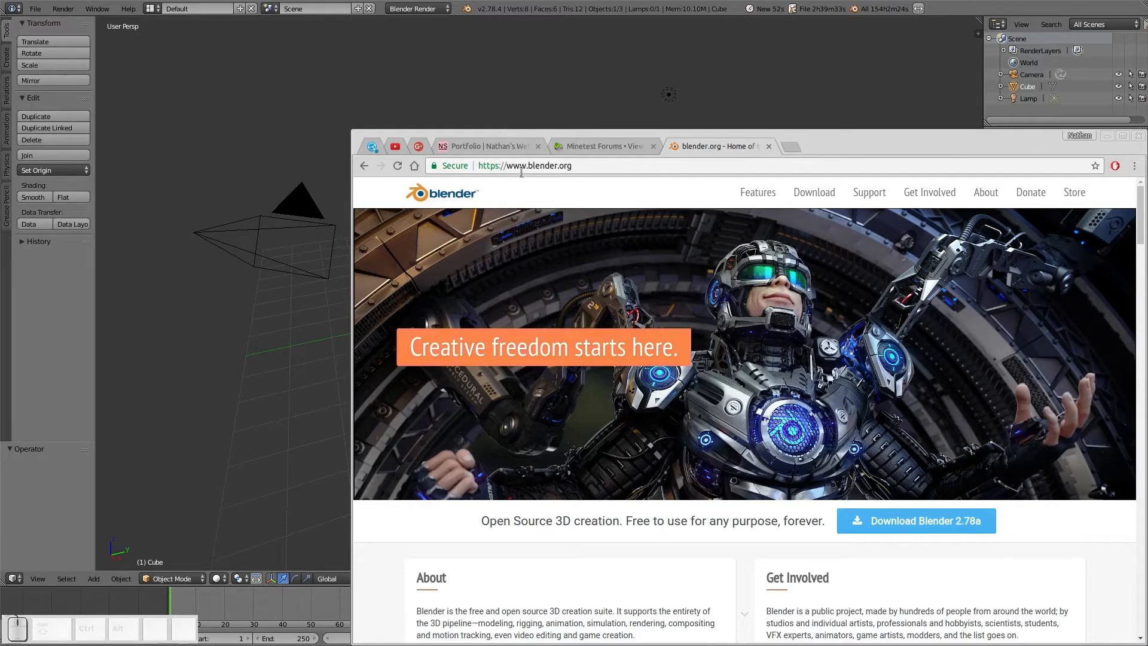
left_click(917, 522)
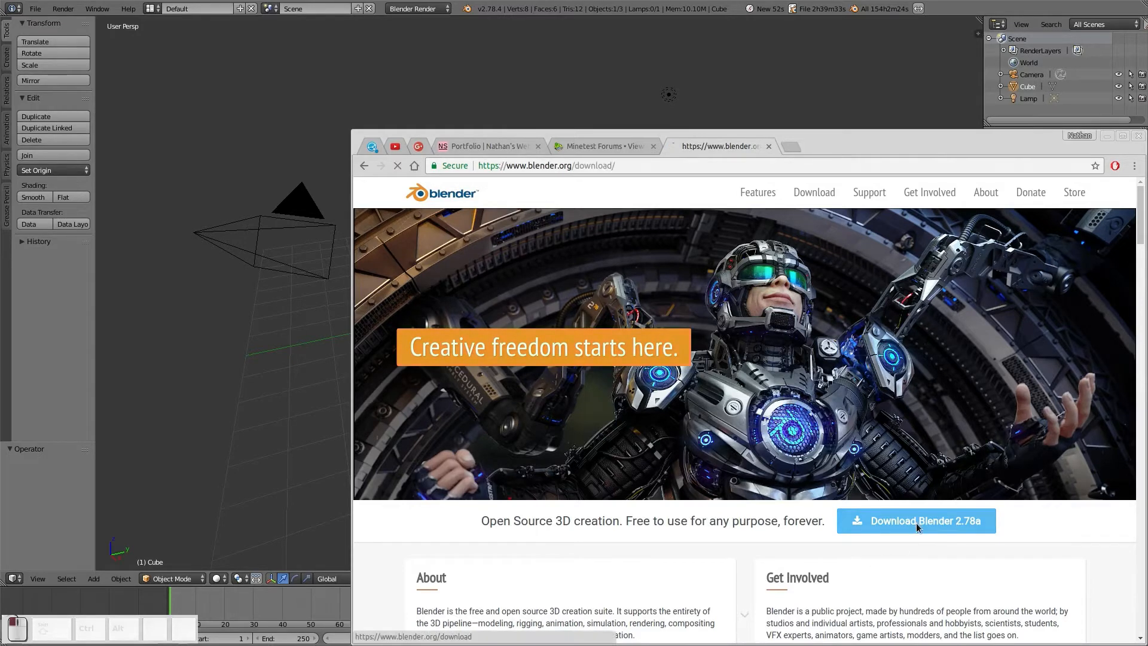
scroll(992, 495, "down", 3)
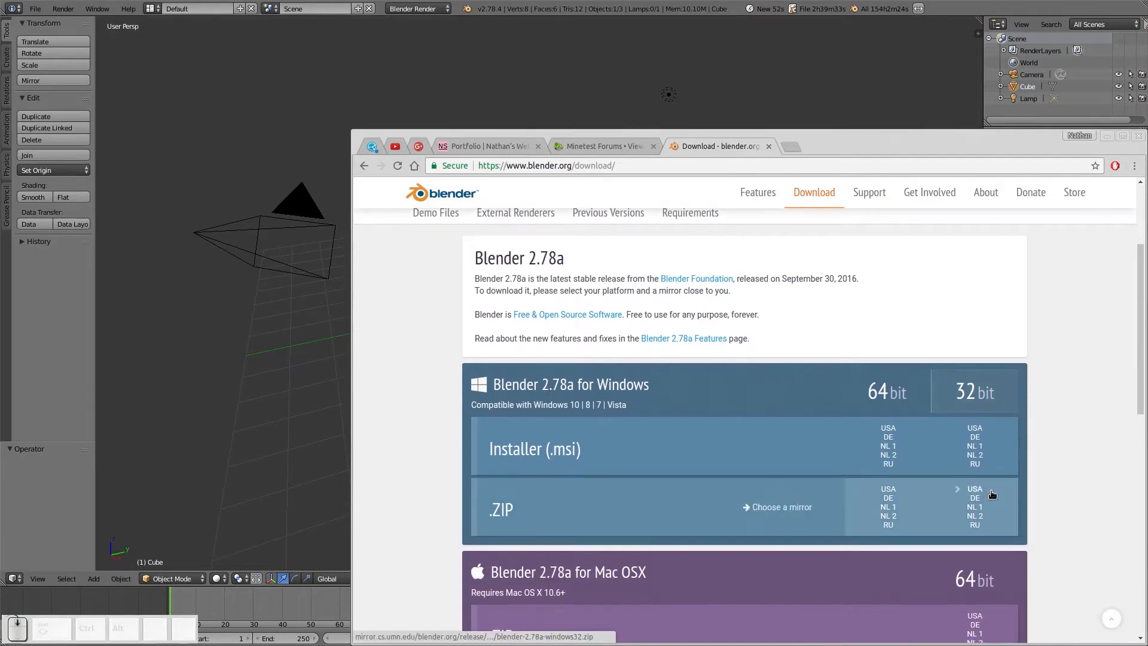
scroll(991, 491, "down", 1)
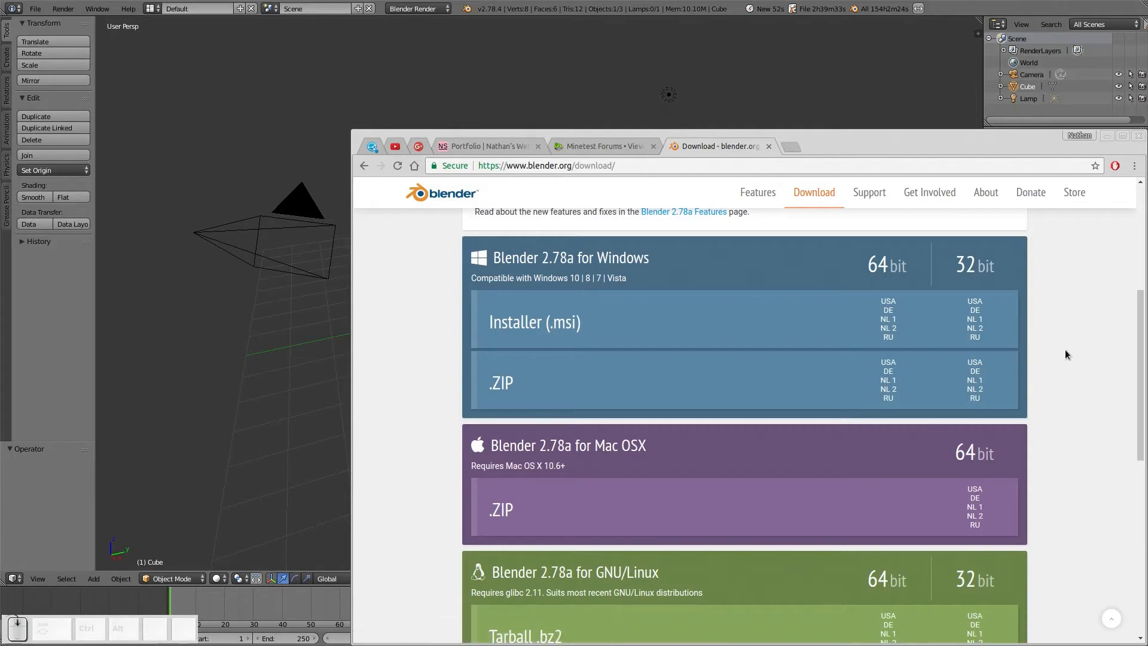
scroll(1066, 354, "down", 2)
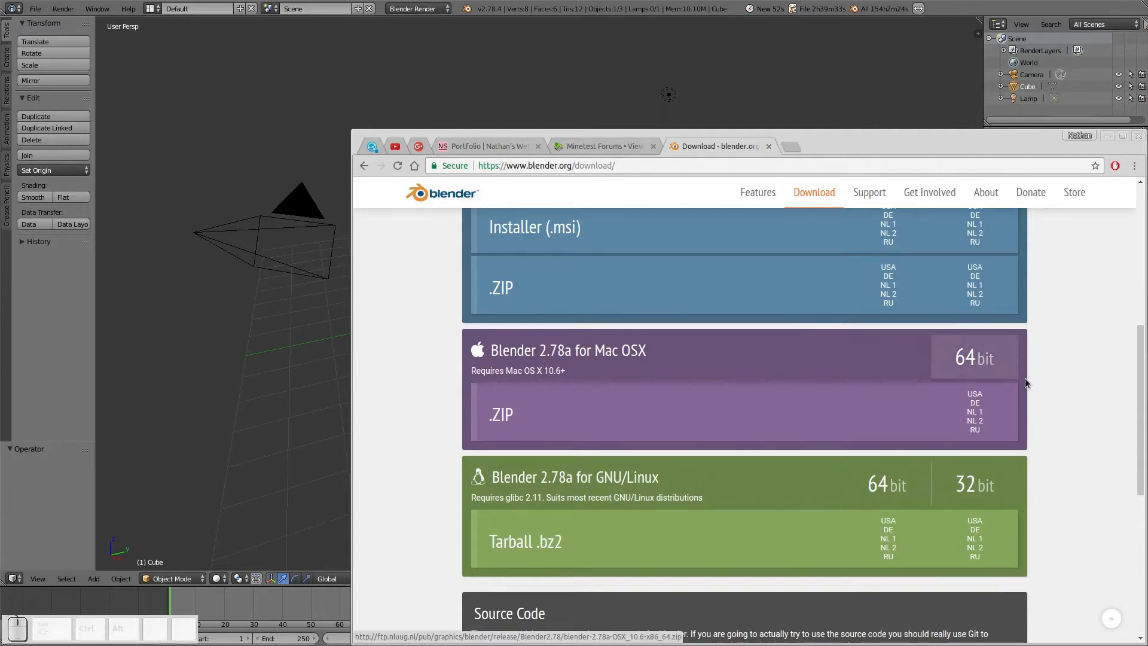
scroll(1071, 426, "down", 1)
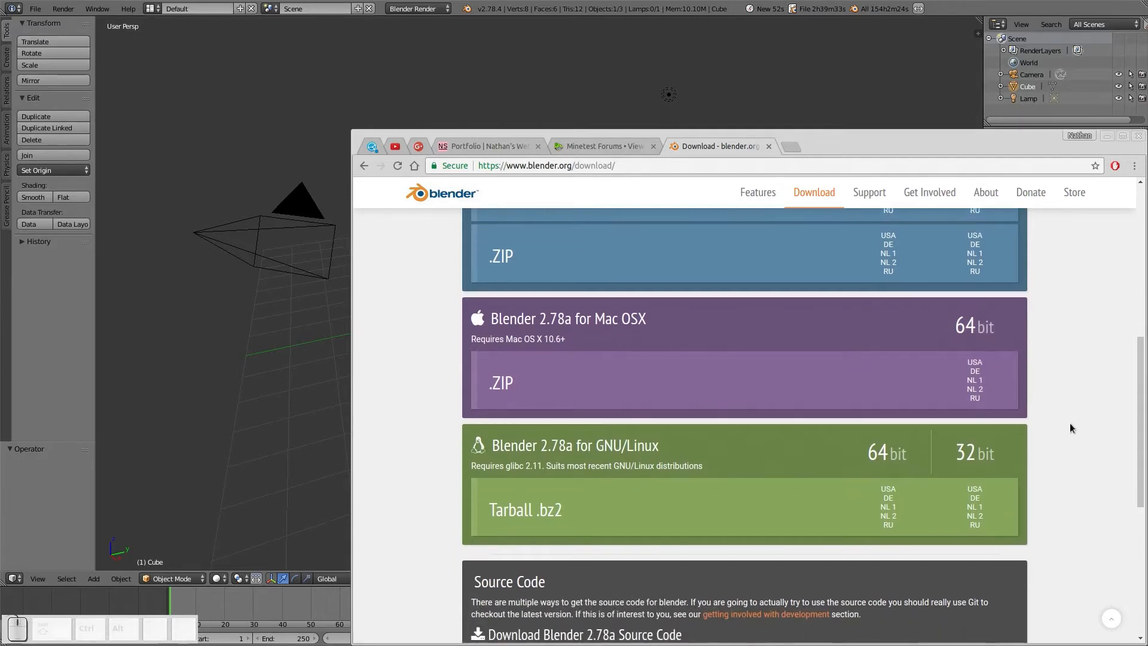
scroll(1070, 428, "down", 1)
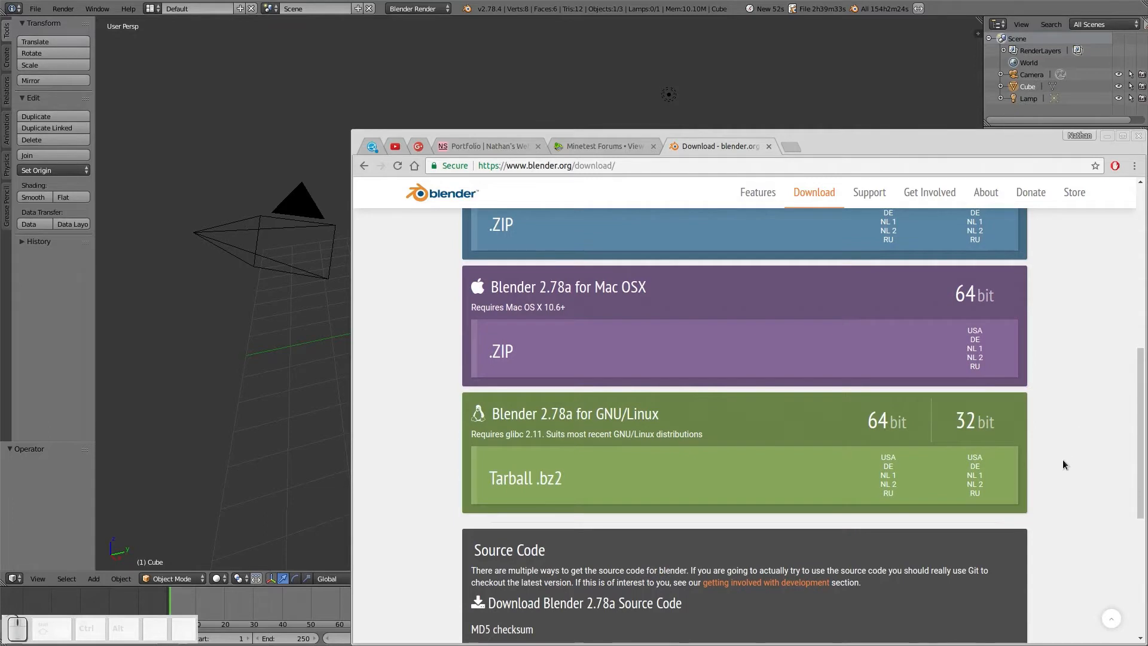
Step: Examine the Source Code and Bleeding Edge sections of the download page alongside the platform packages
scroll(1055, 477, "down", 4)
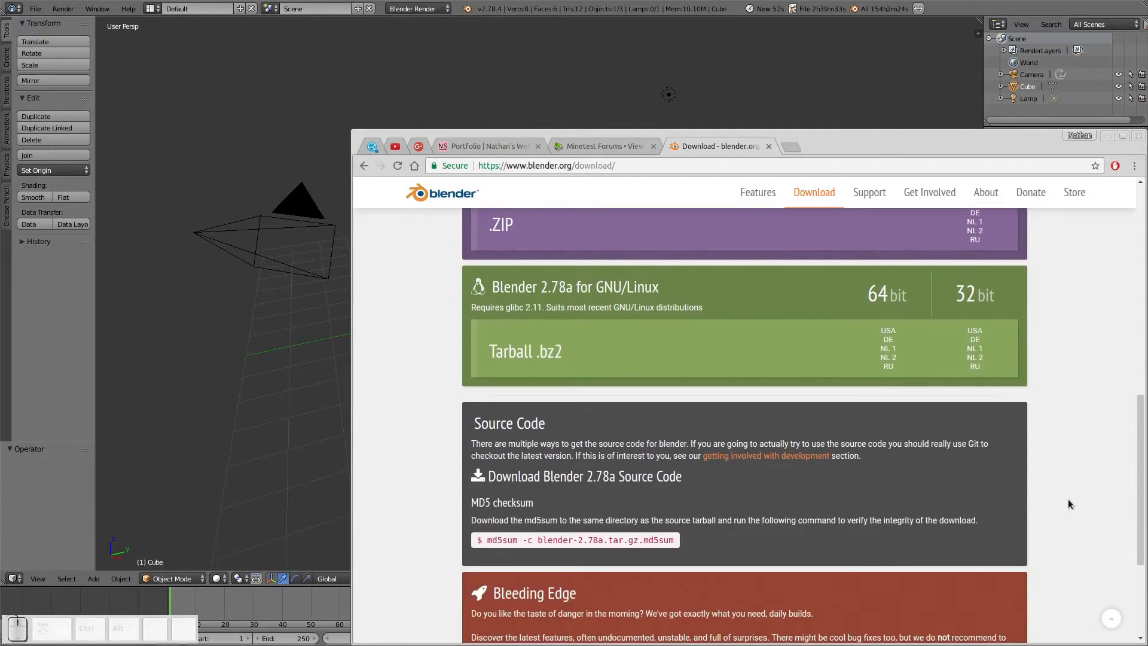
scroll(771, 460, "down", 1)
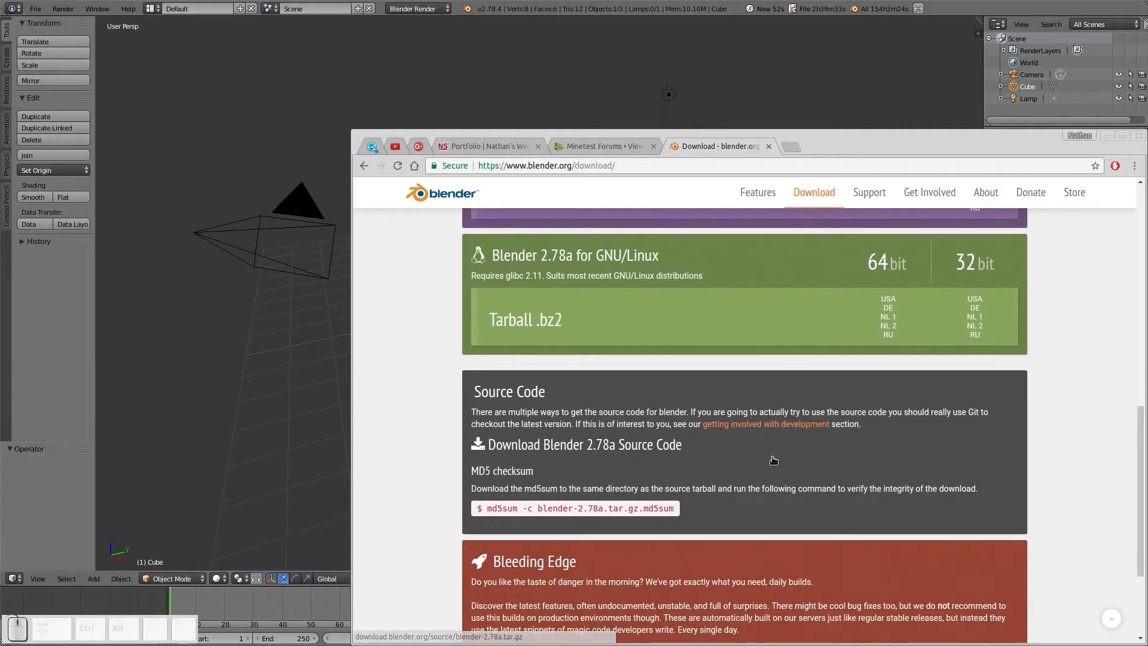
scroll(927, 467, "down", 1)
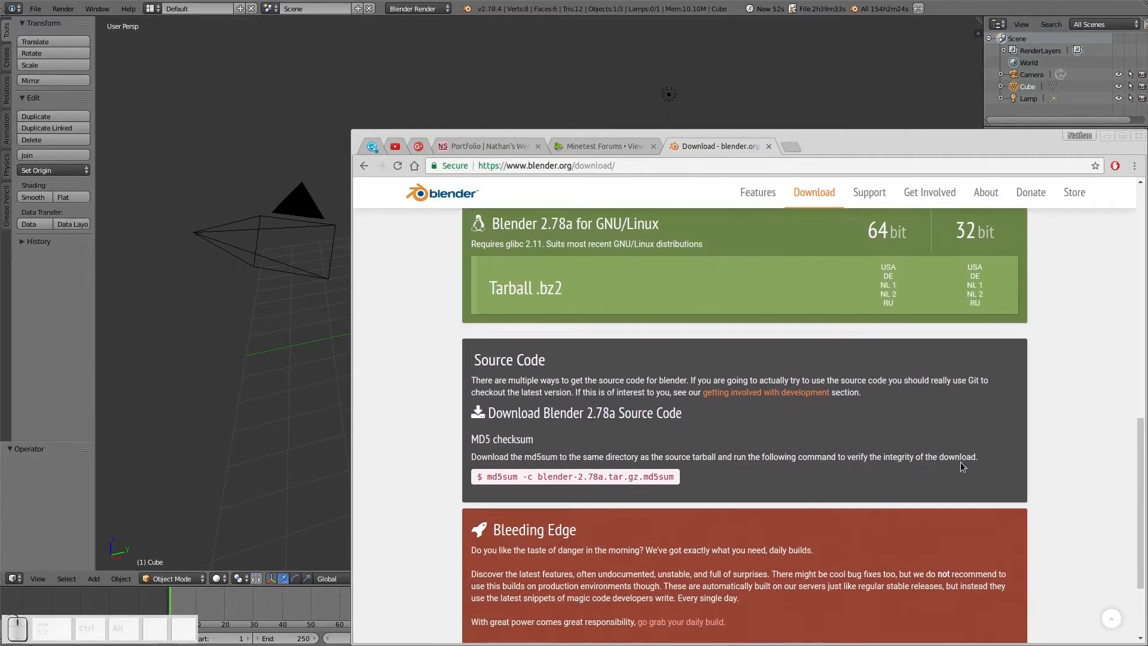
scroll(1102, 445, "up", 8)
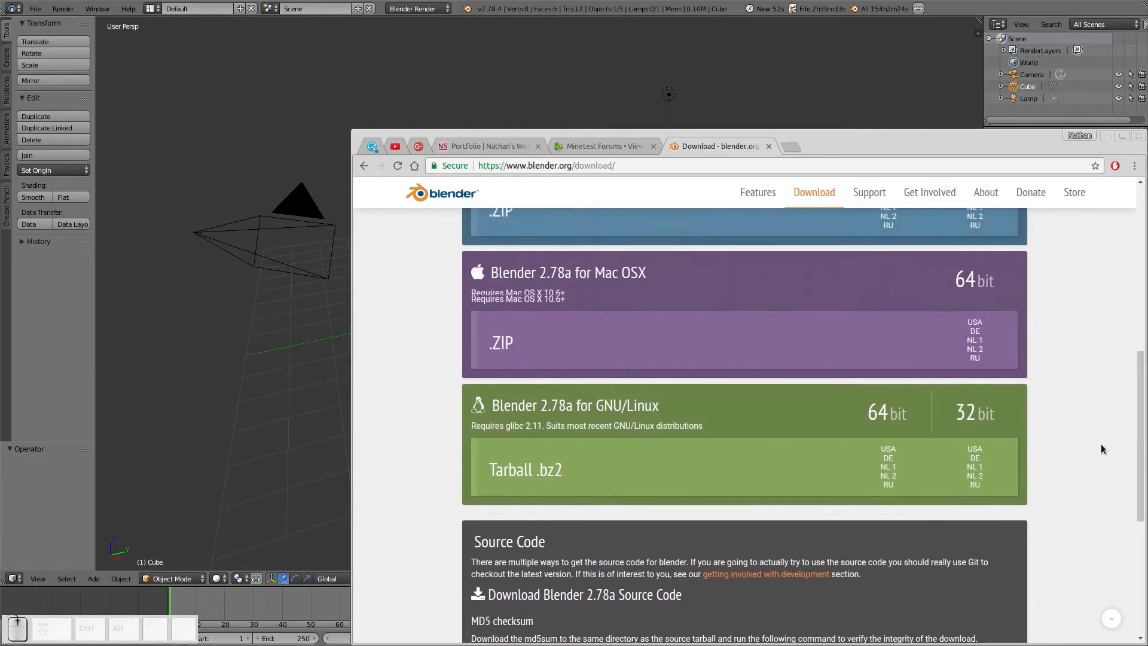
scroll(1103, 448, "up", 2)
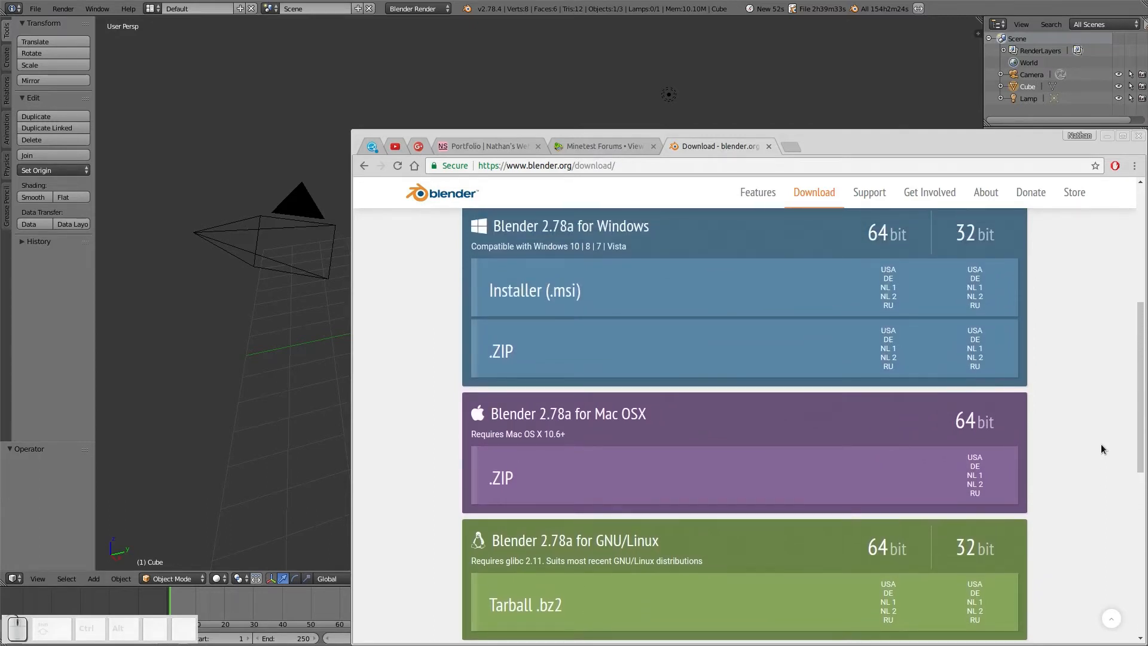
scroll(1102, 448, "down", 7)
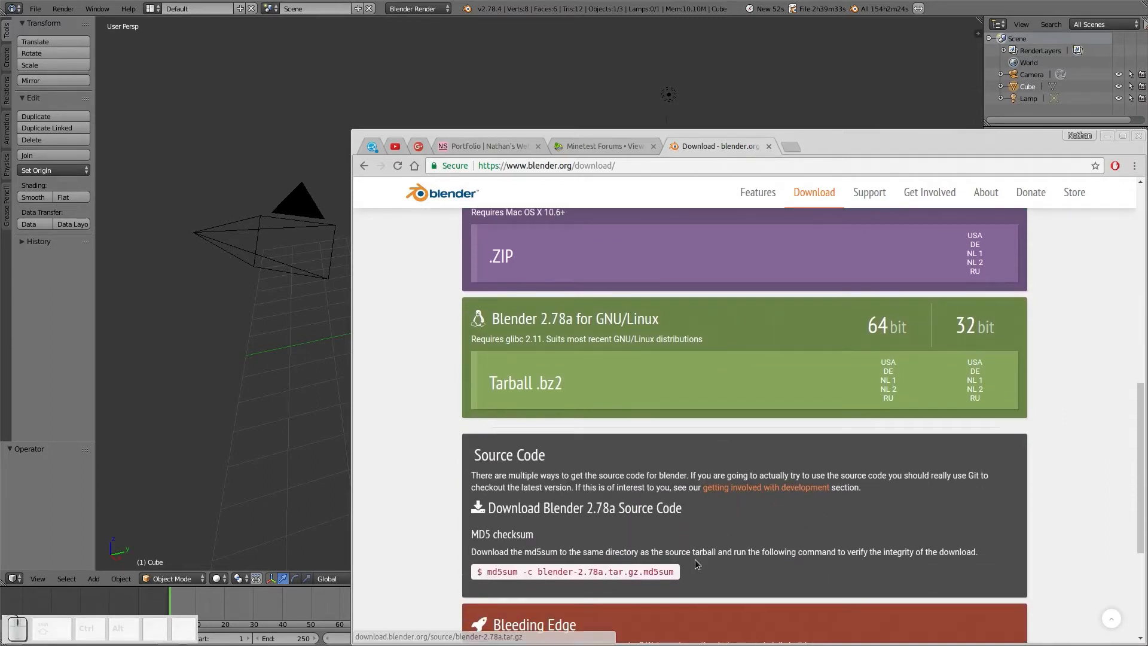
scroll(872, 529, "down", 3)
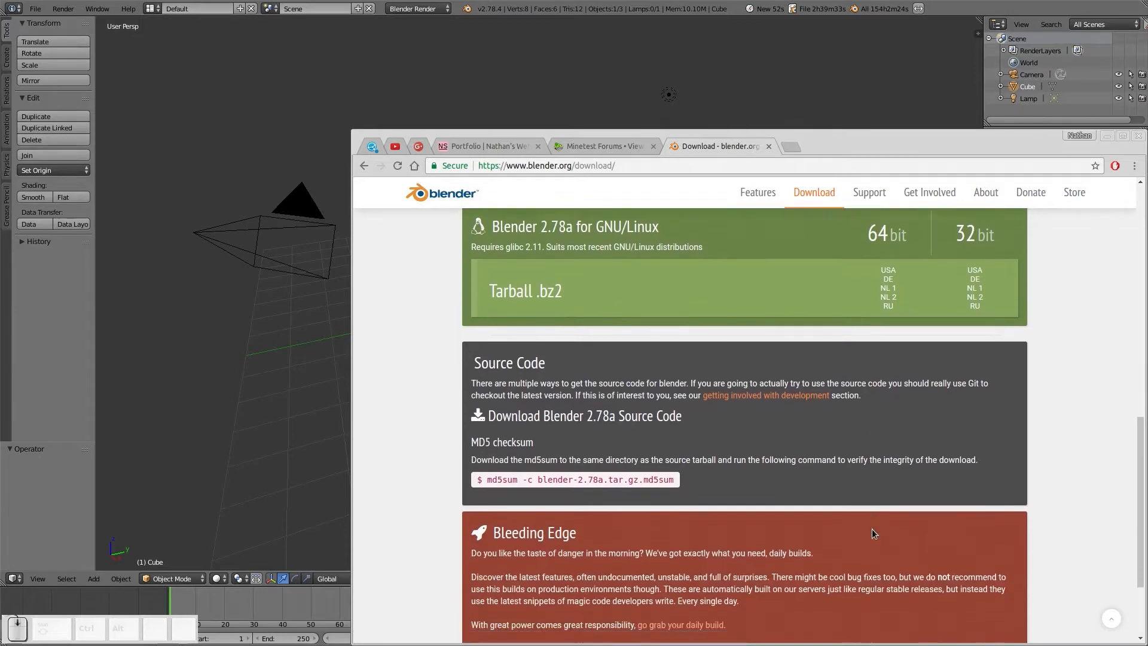
scroll(872, 529, "down", 5)
scroll(872, 529, "up", 11)
scroll(873, 529, "up", 7)
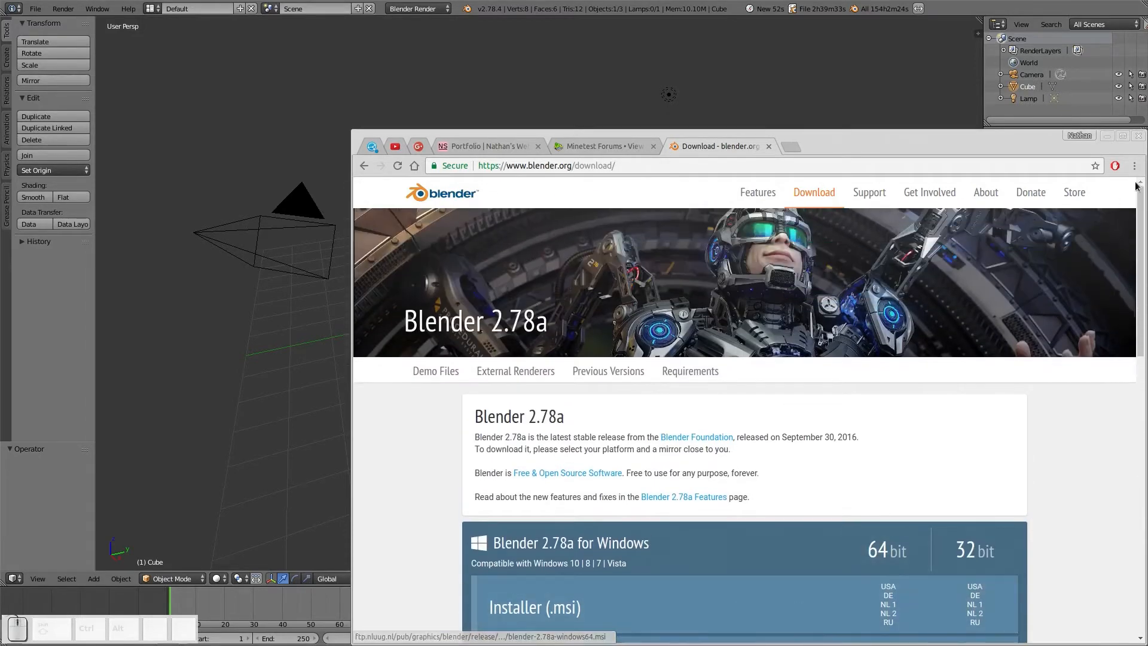
Step: Minimize the browser to switch to Blender and display its splash screen
left_click(1107, 136)
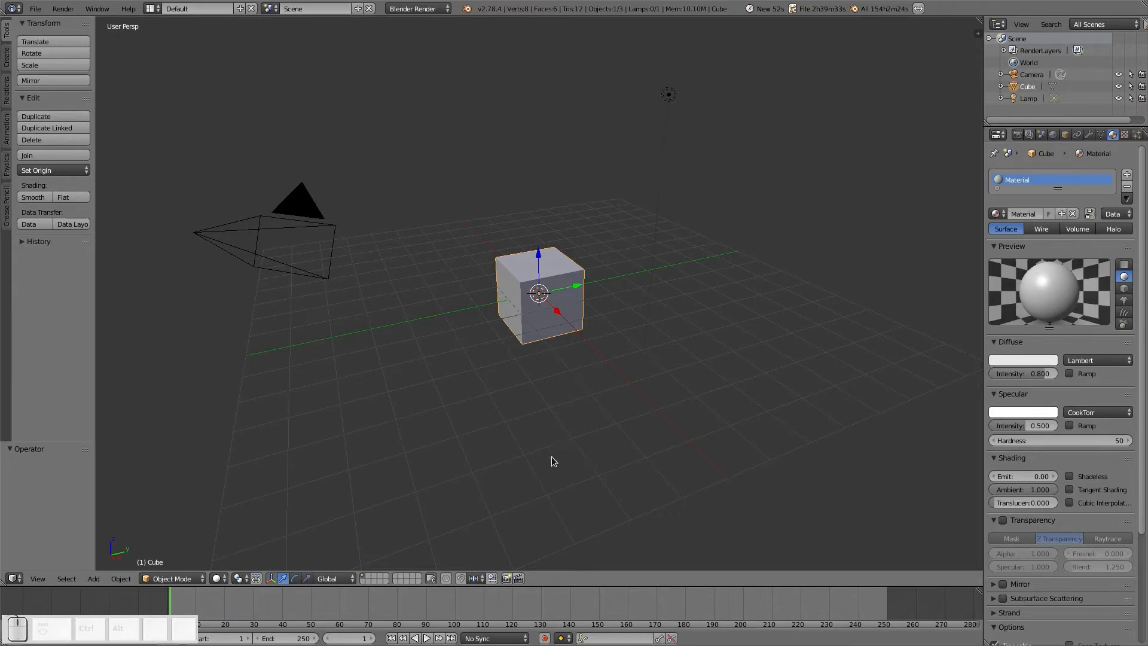
left_click(119, 9)
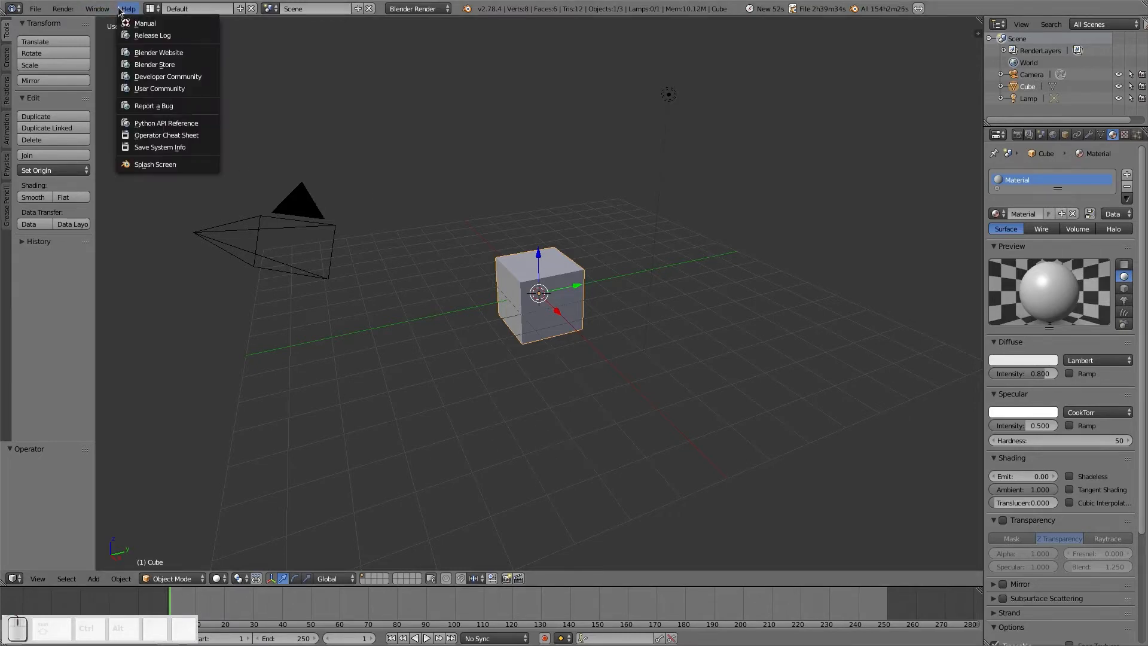
left_click(155, 165)
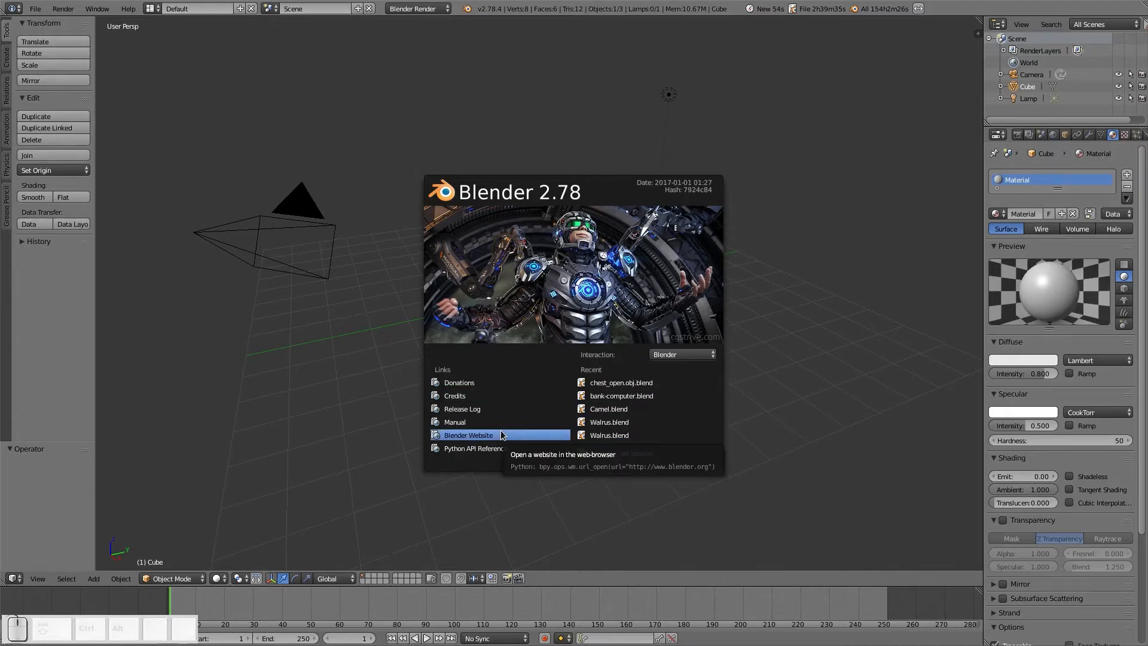
Step: Open the online Blender manual from the splash screen, and close both manual tabs, the browser view and the splash screen
left_click(454, 423)
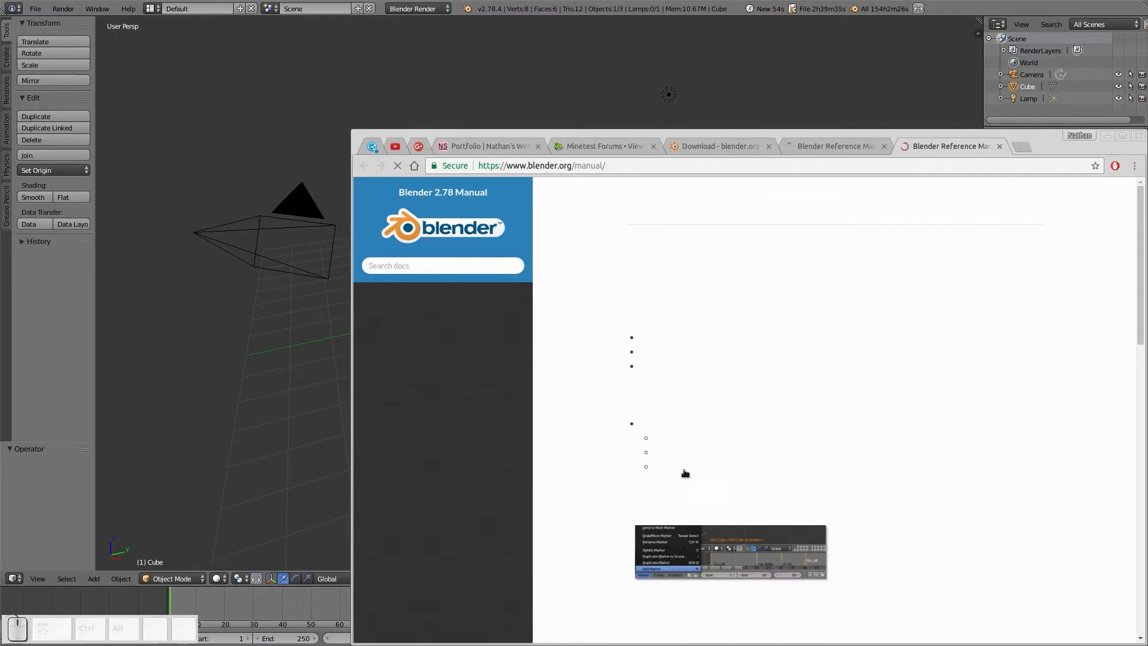
left_click(1000, 146)
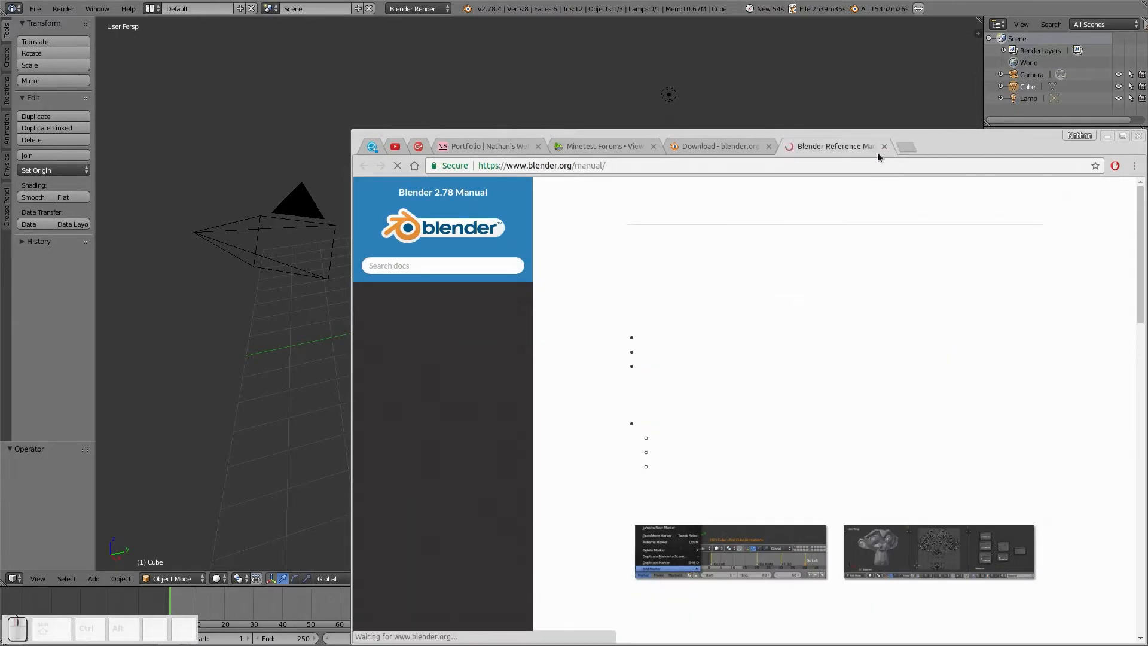
left_click(884, 146)
left_click(1108, 137)
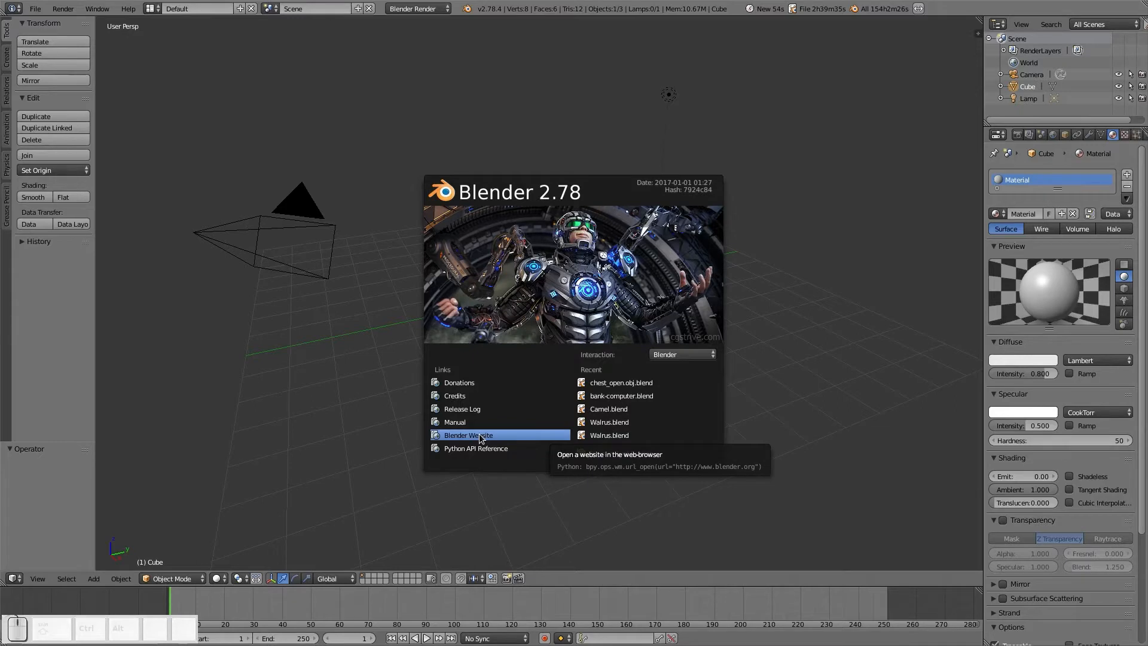
left_click(849, 162)
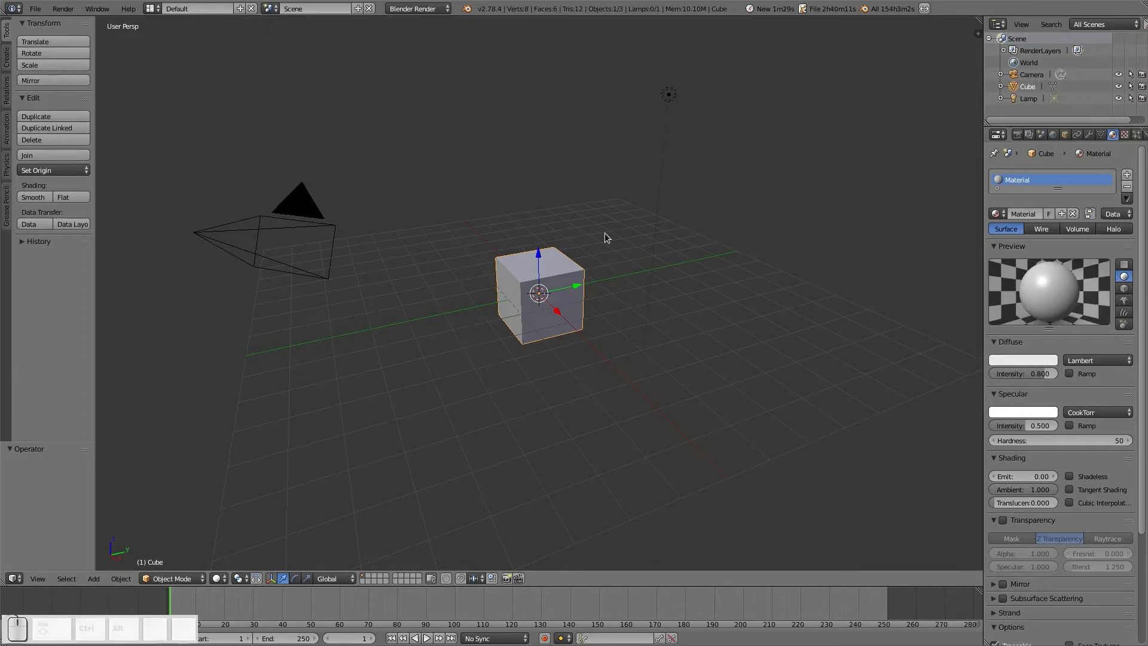
Step: Delete the lamp and the camera from the default scene, keeping only the cube
right_click(669, 101)
key("x")
left_click(667, 102)
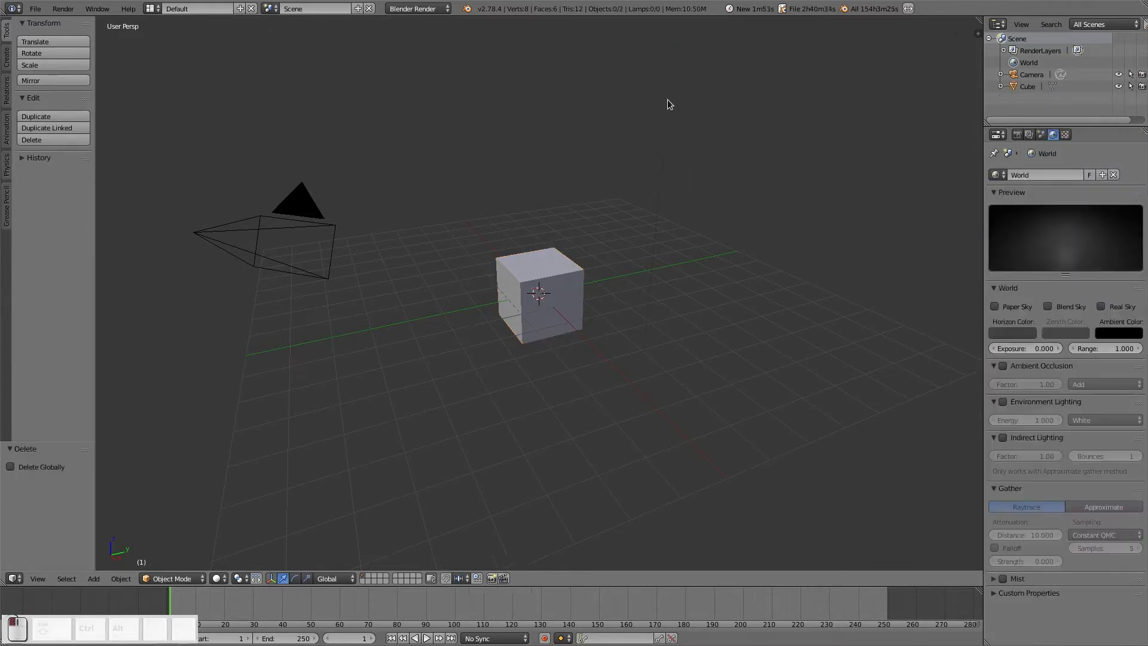
right_click(306, 228)
key("x")
left_click(306, 225)
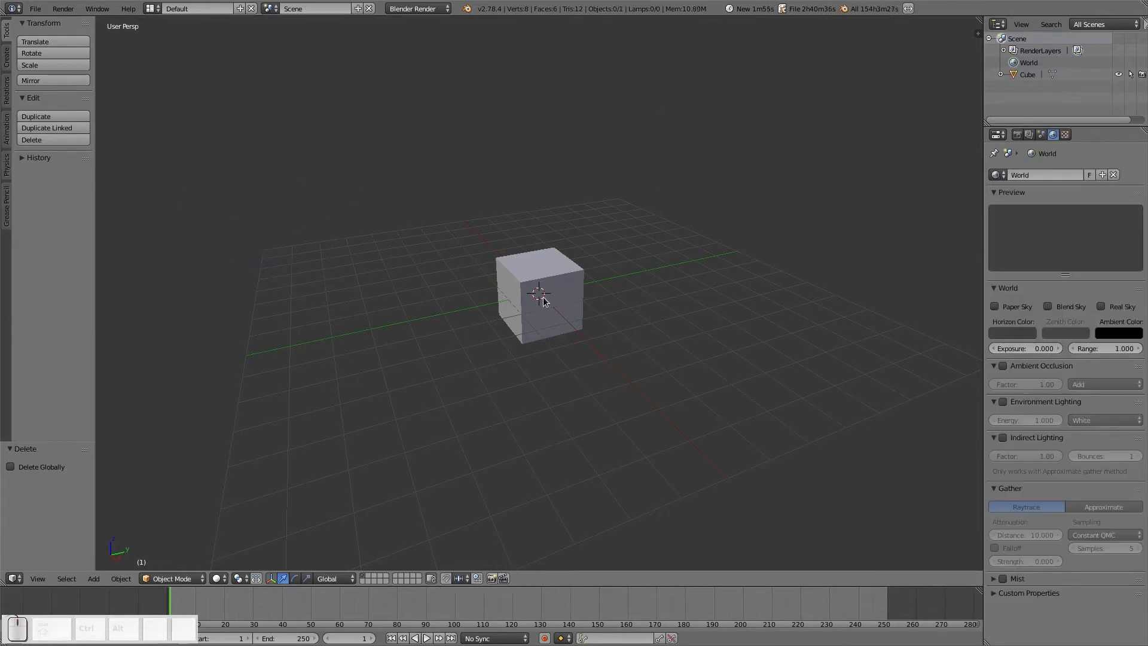
Step: Display the cube's transform properties beside the viewport and scale the cube to about 0.996 on all axes
right_click(537, 293)
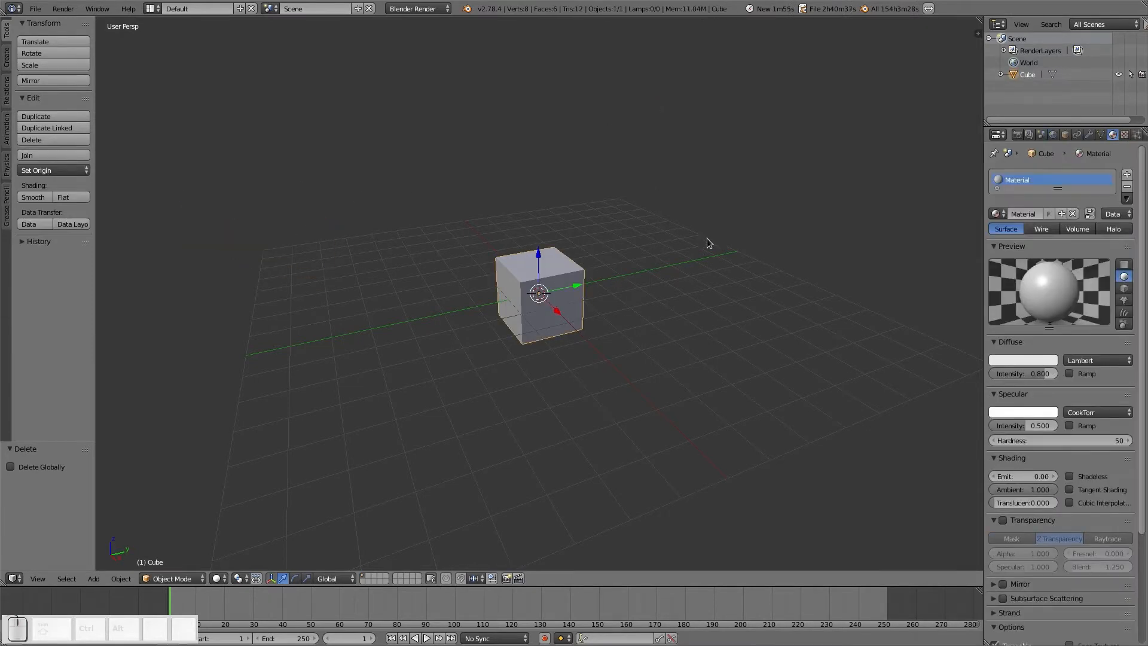
key("n")
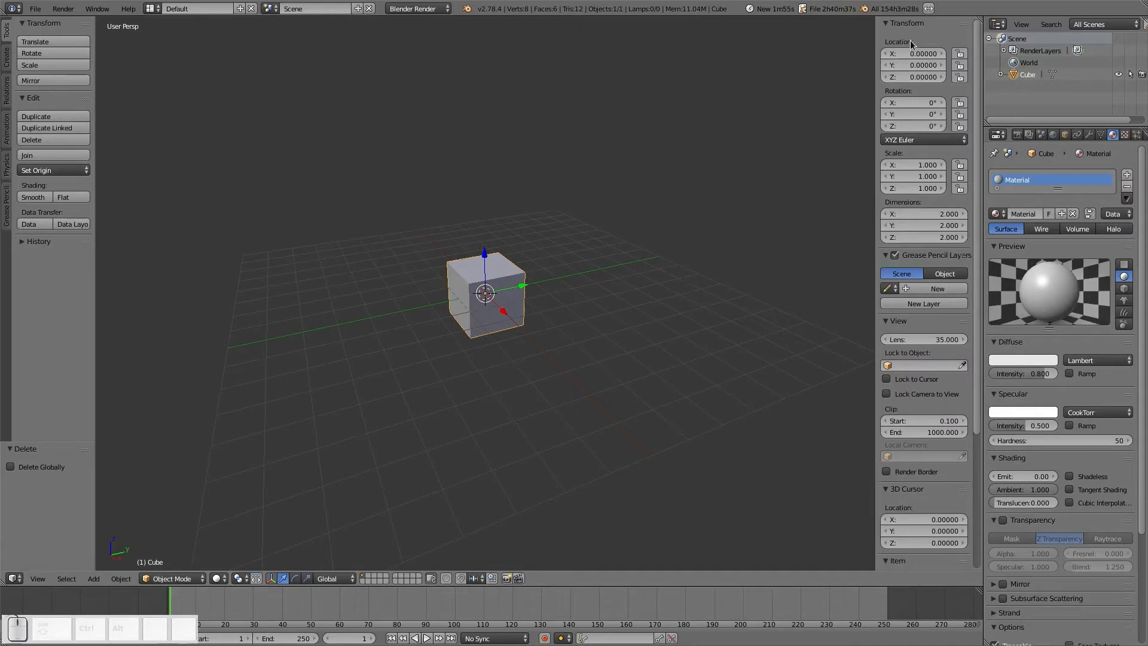
scroll(914, 390, "down", 5)
scroll(914, 390, "up", 3)
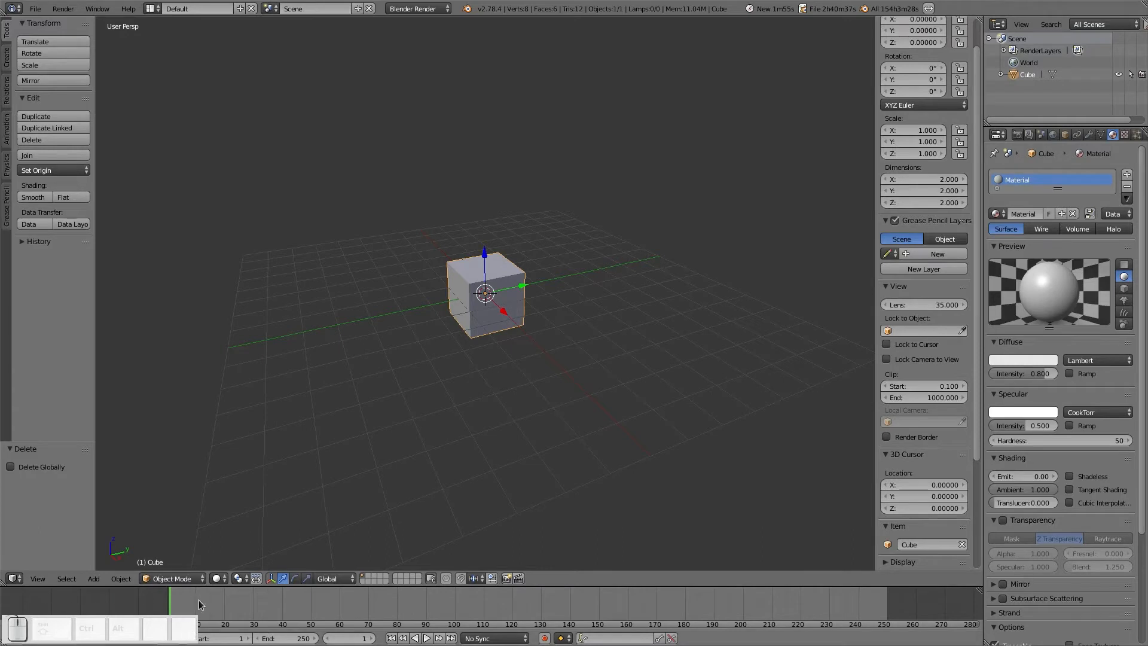
key("s")
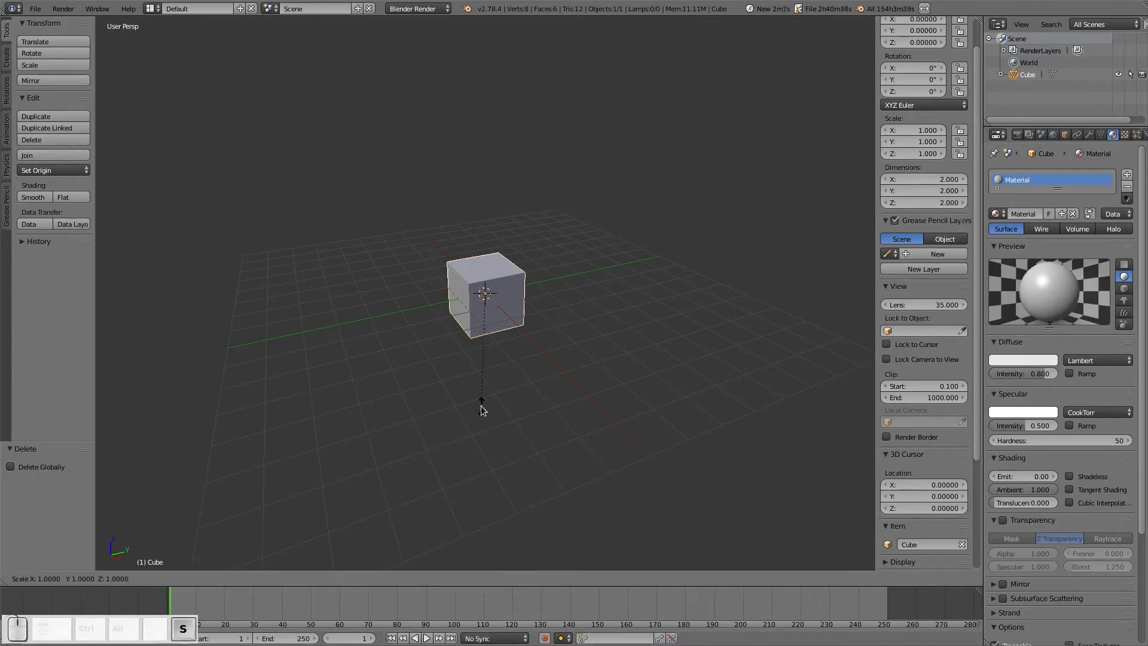
left_click(471, 404)
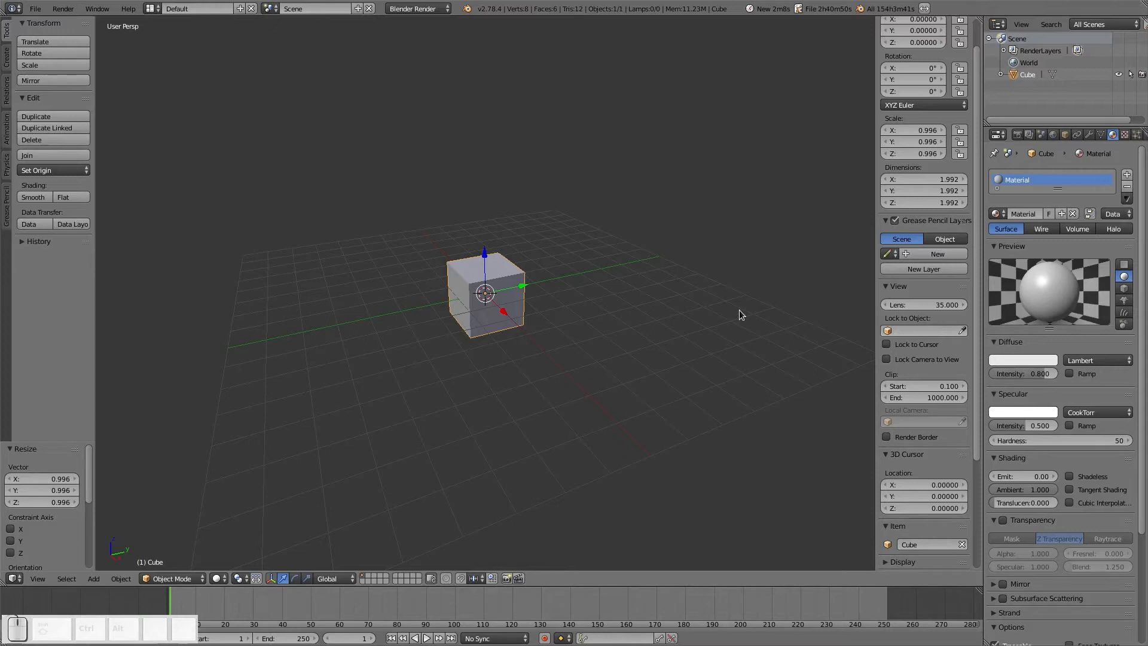
Step: Hide and restore the viewport's properties region and tool shelf
key("n")
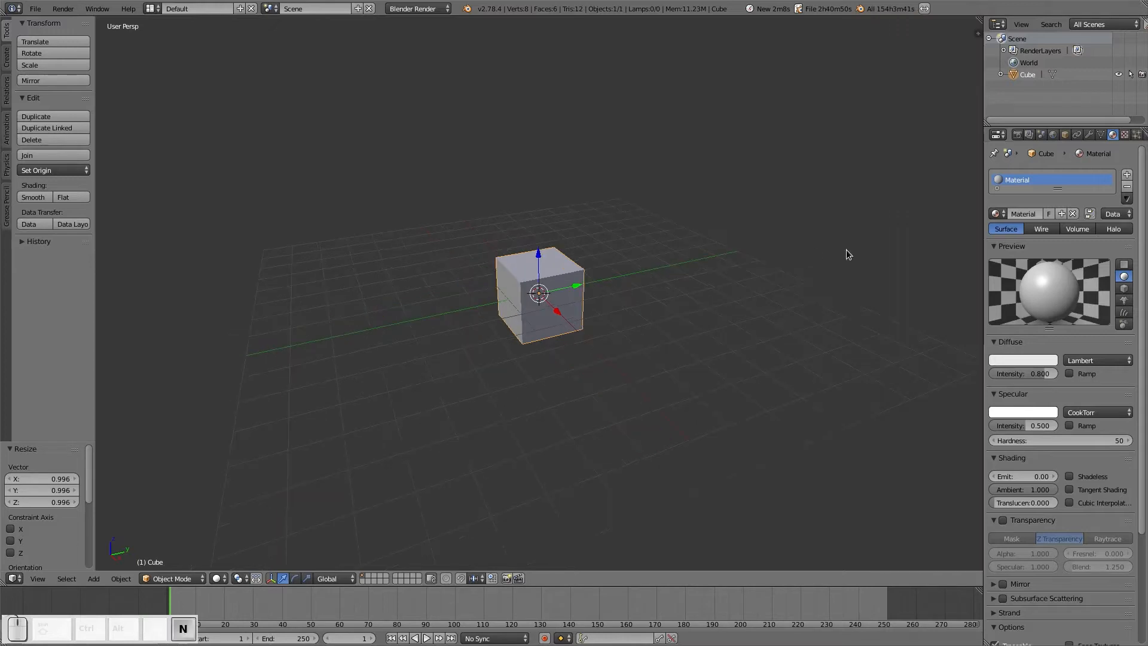
key("n")
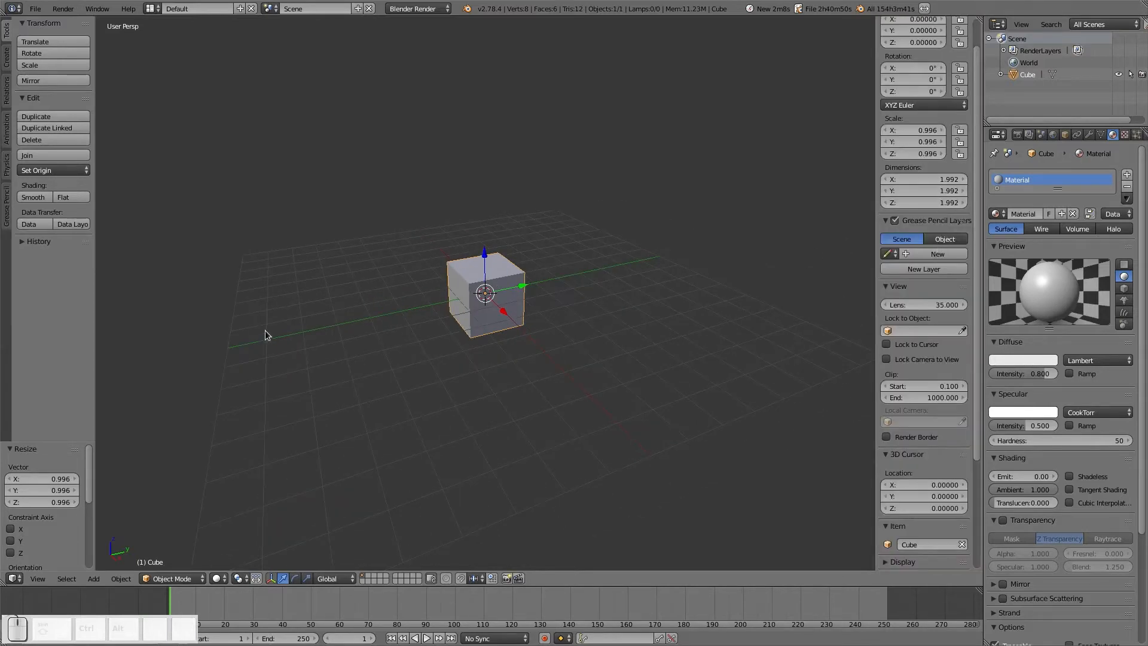
key("t")
key("t")
key("t")
key("t")
Step: Toggle the cube between selected and deselected several times
right_click(317, 317)
right_click(455, 298)
right_click(467, 289)
key("a")
key("a")
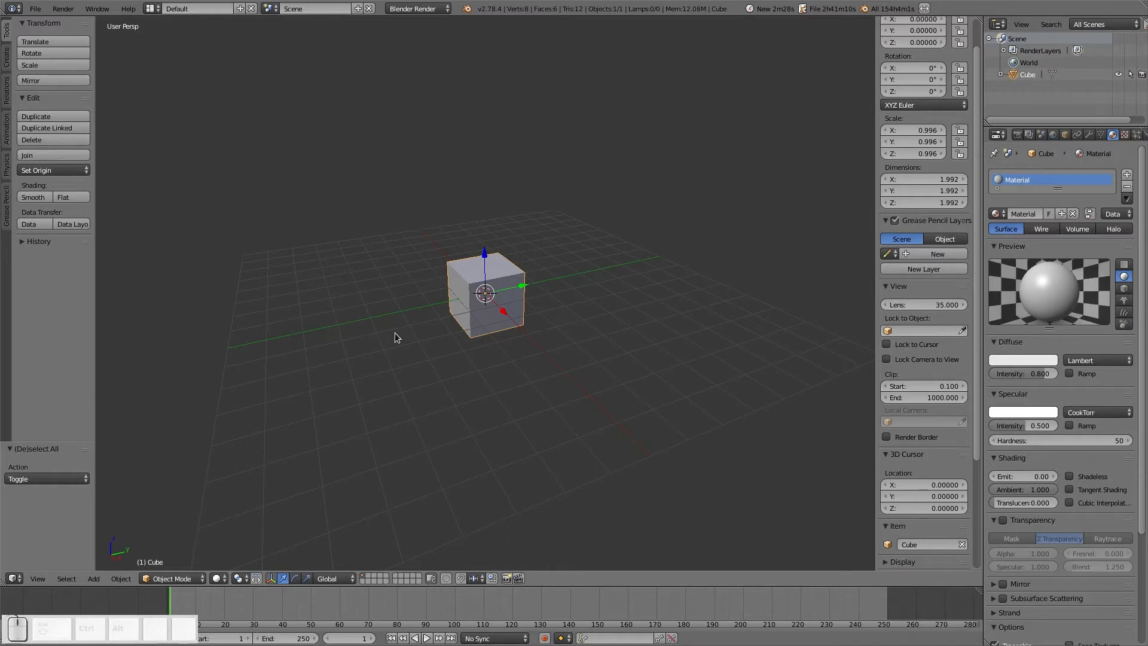
key("a")
key("a")
Step: Scale the cube's whole mesh by 0.5 in Edit Mode and return to Object Mode
right_click(485, 273)
key("ctrl+Tab")
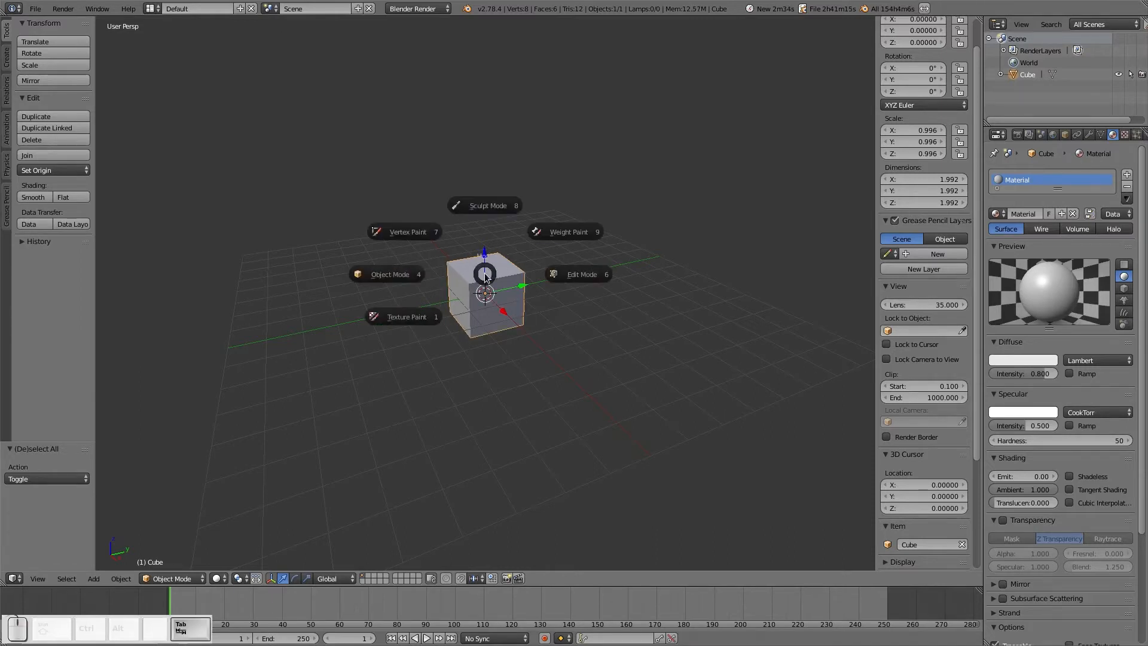
left_click(585, 279)
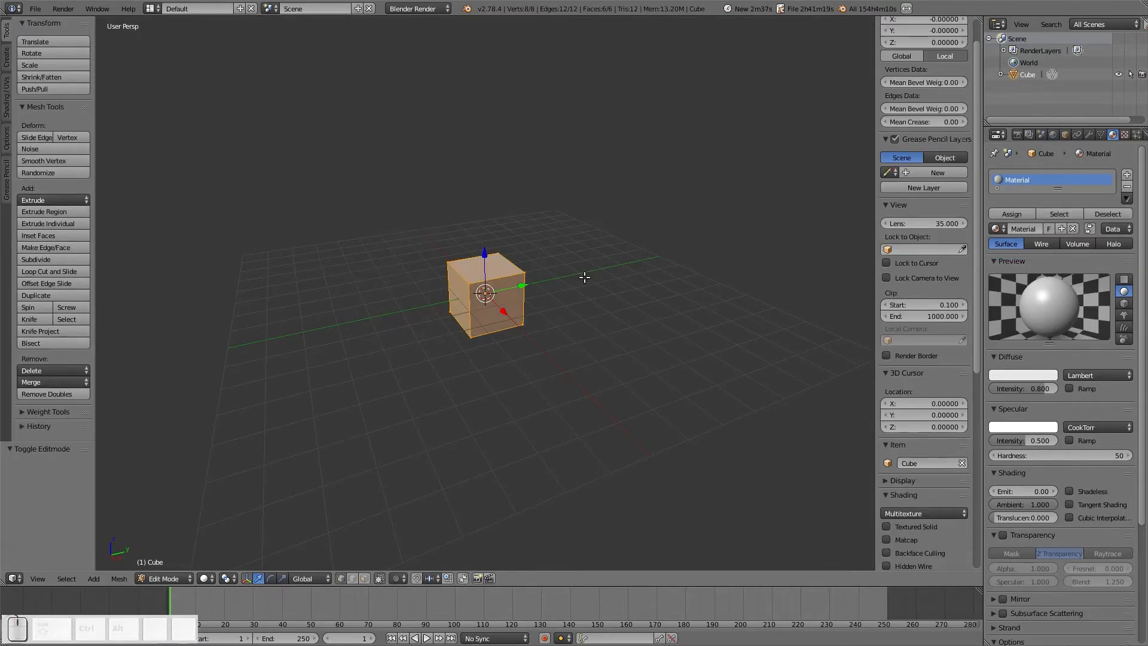
type("s0.5")
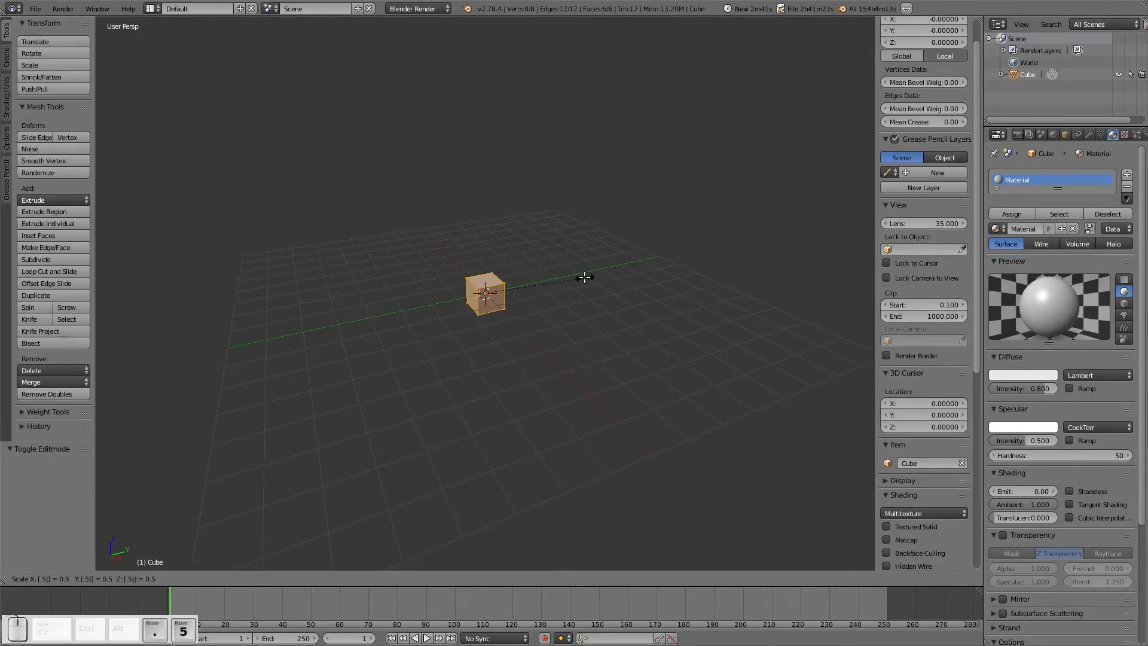
key("Return")
key("Tab")
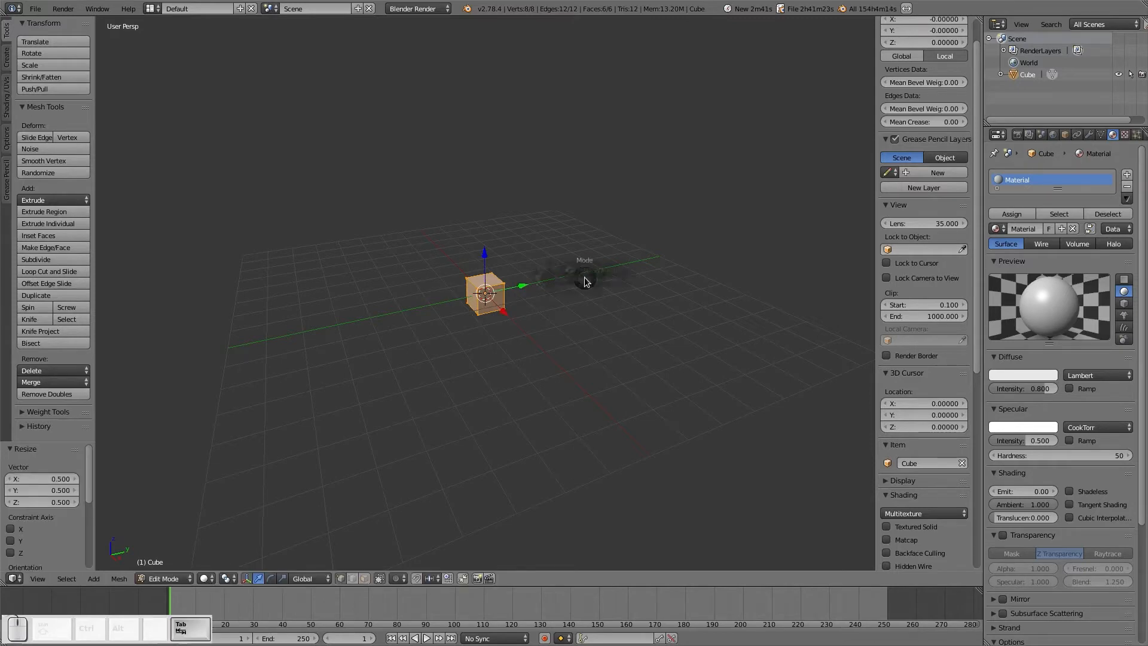
left_click(491, 281)
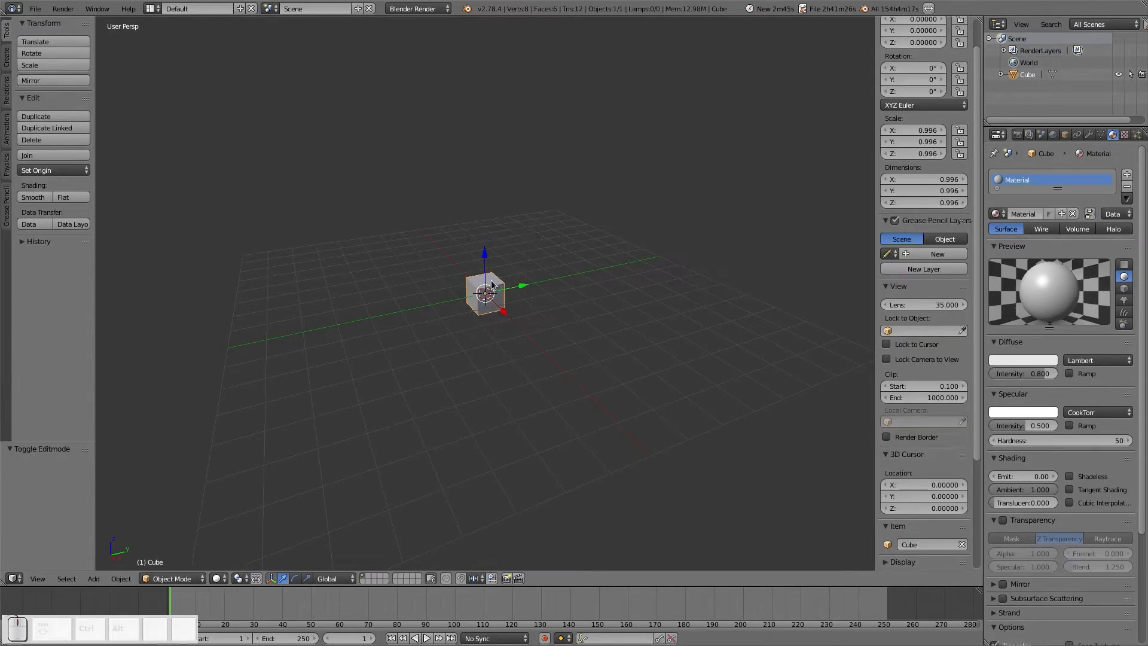
Step: Move the Item panel above the Transform panel in the properties region
scroll(477, 322, "up", 5)
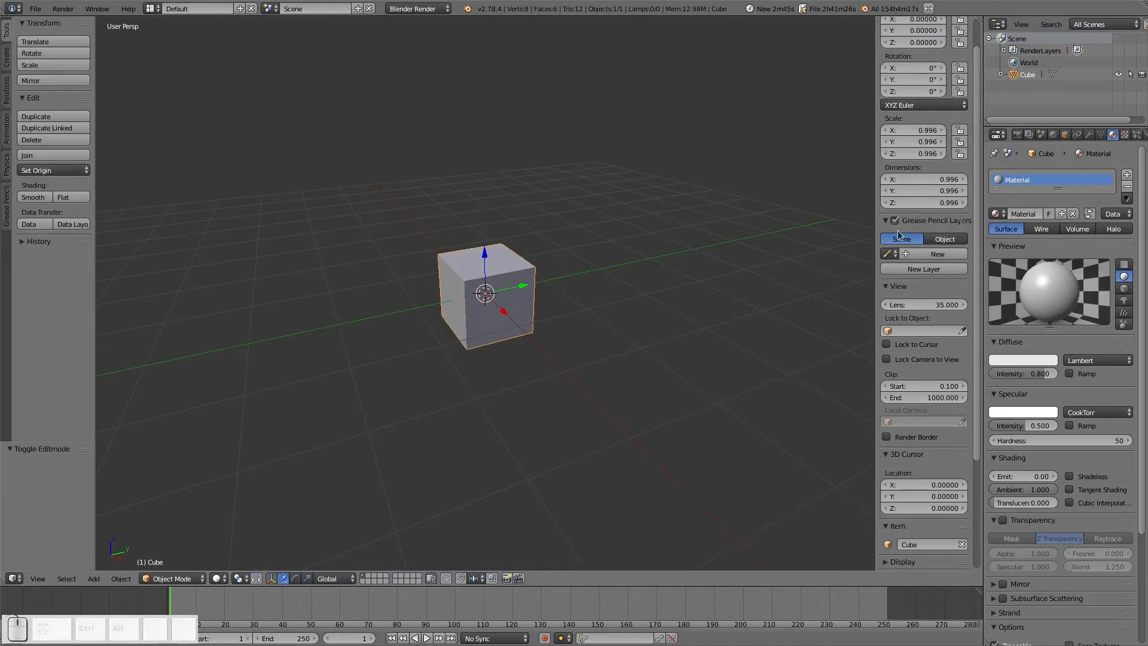
scroll(933, 407, "down", 5)
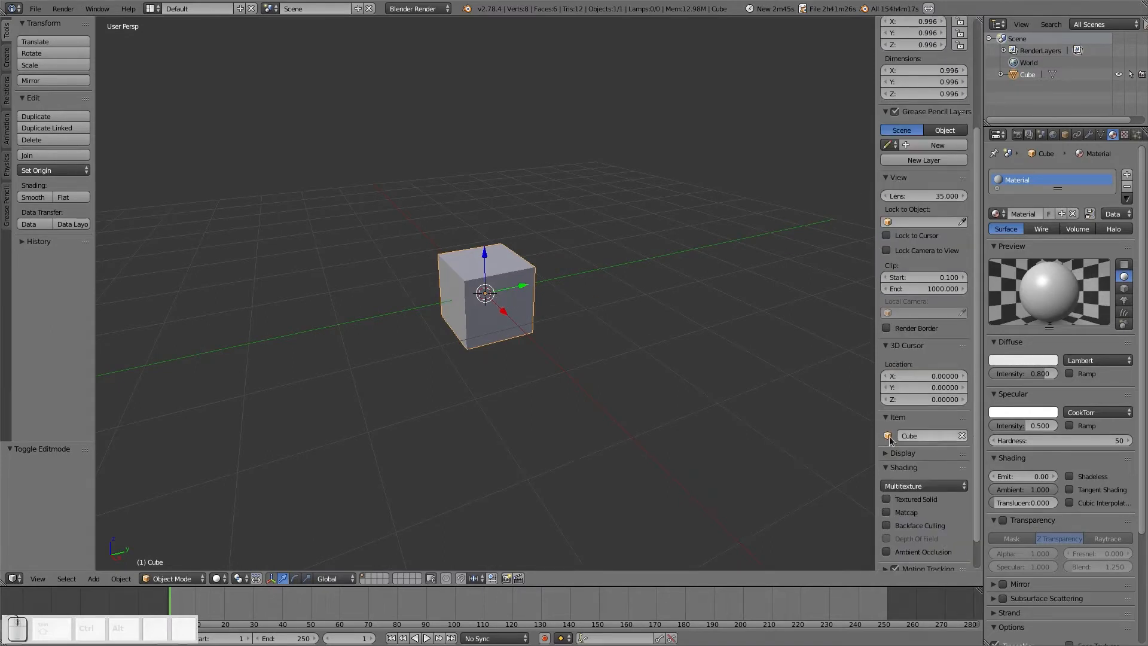
left_click_drag(961, 426, 945, 201)
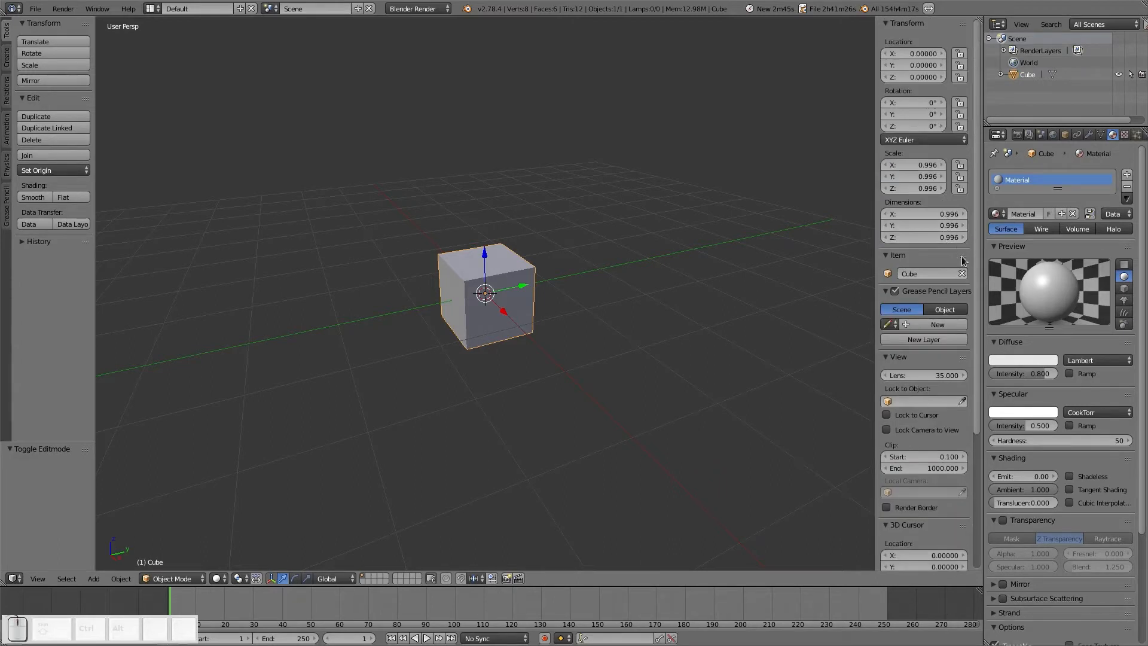
left_click_drag(963, 255, 975, 13)
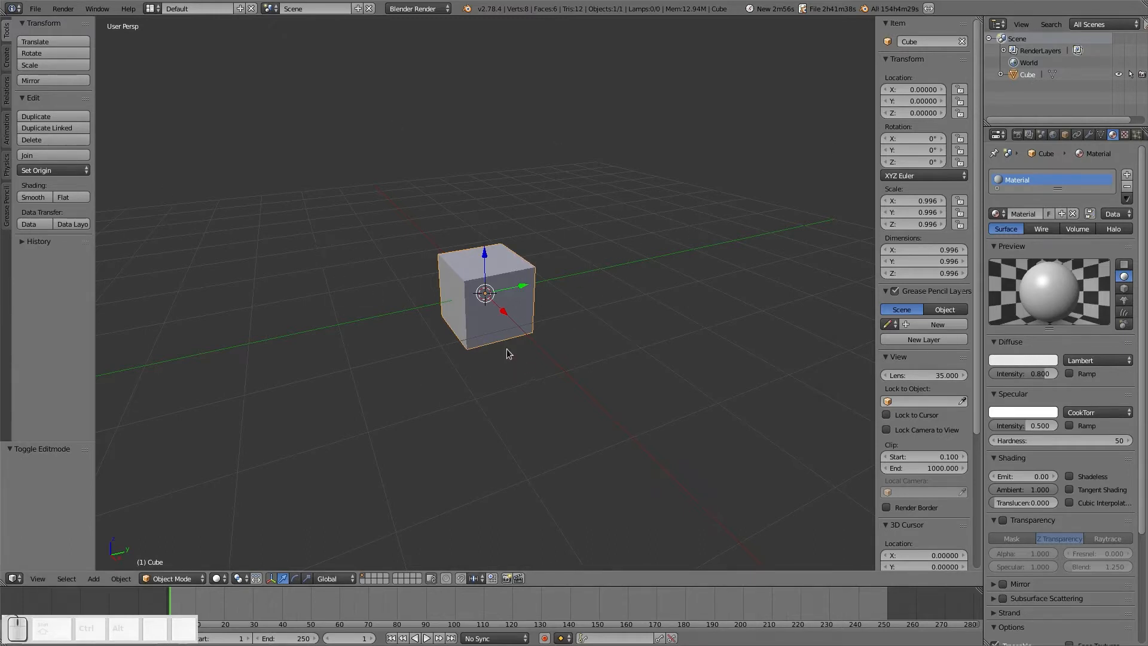
Step: Restrict viewport selection for the cube in the outliner and try to select it
scroll(507, 353, "down", 4)
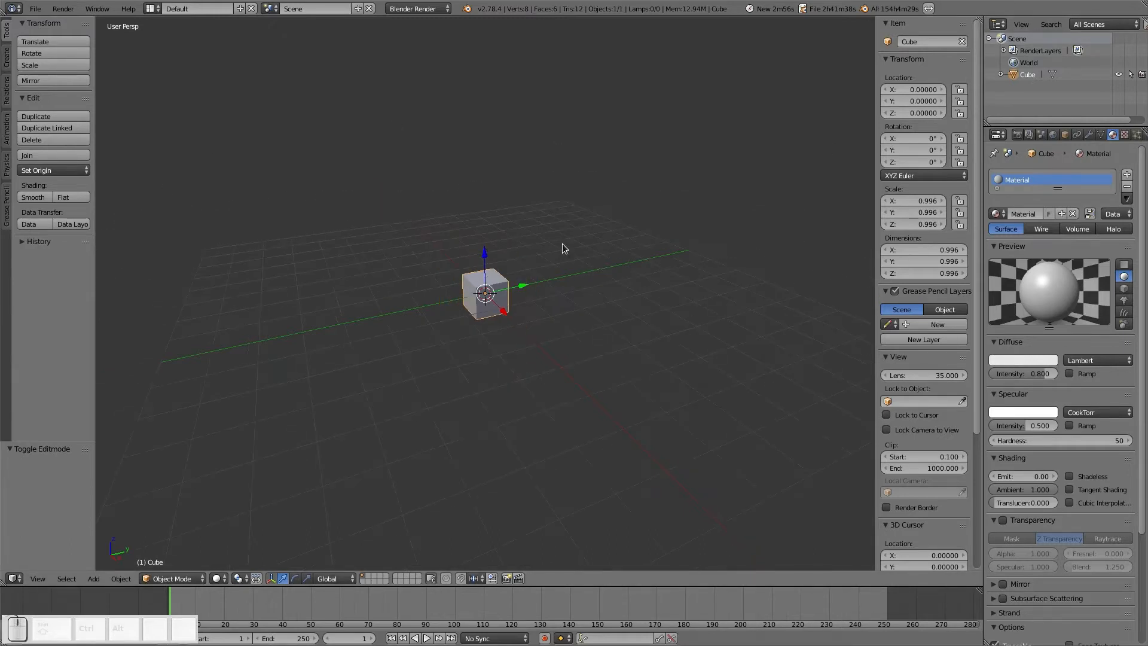
left_click(1131, 76)
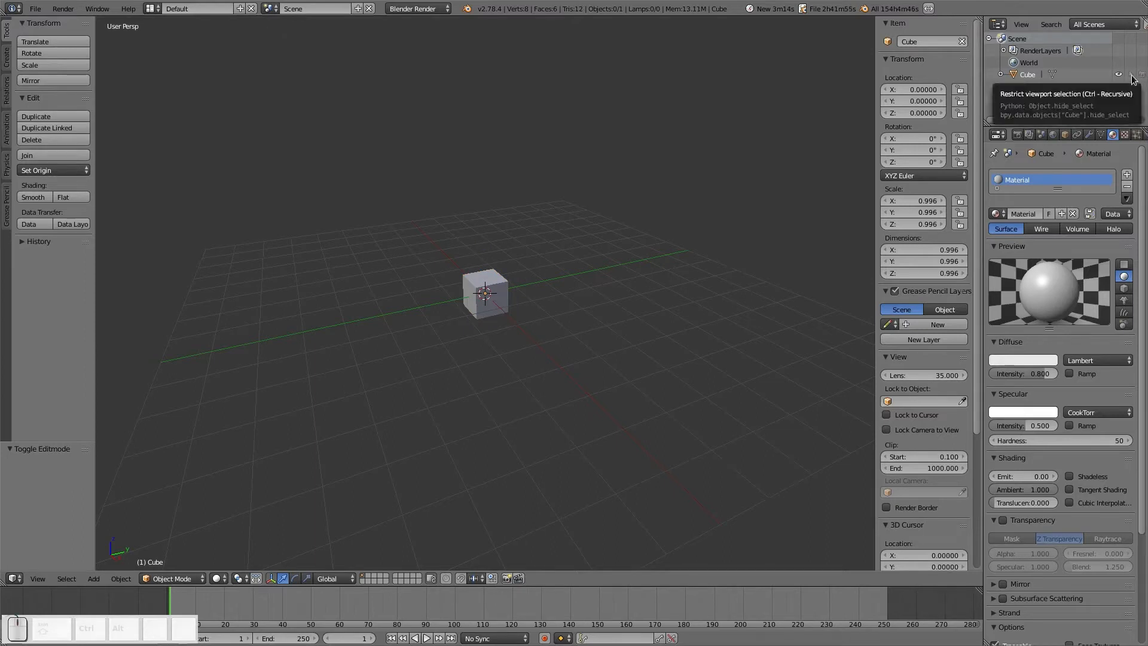
right_click(480, 295)
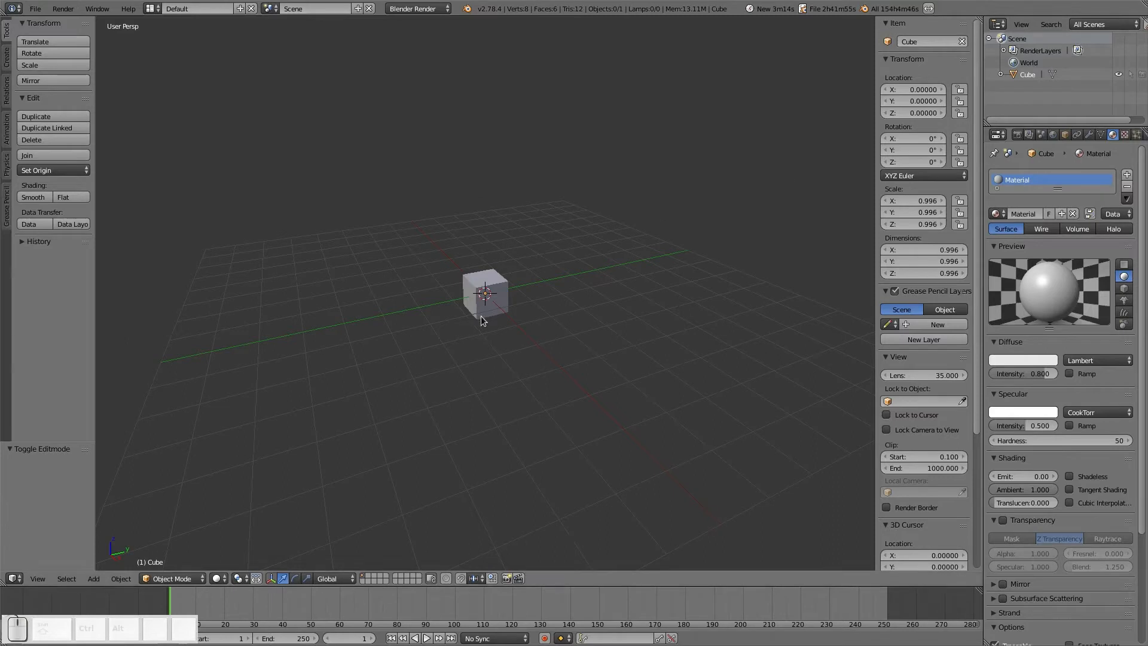
Step: Try to render the current scene
scroll(482, 314, "up", 4)
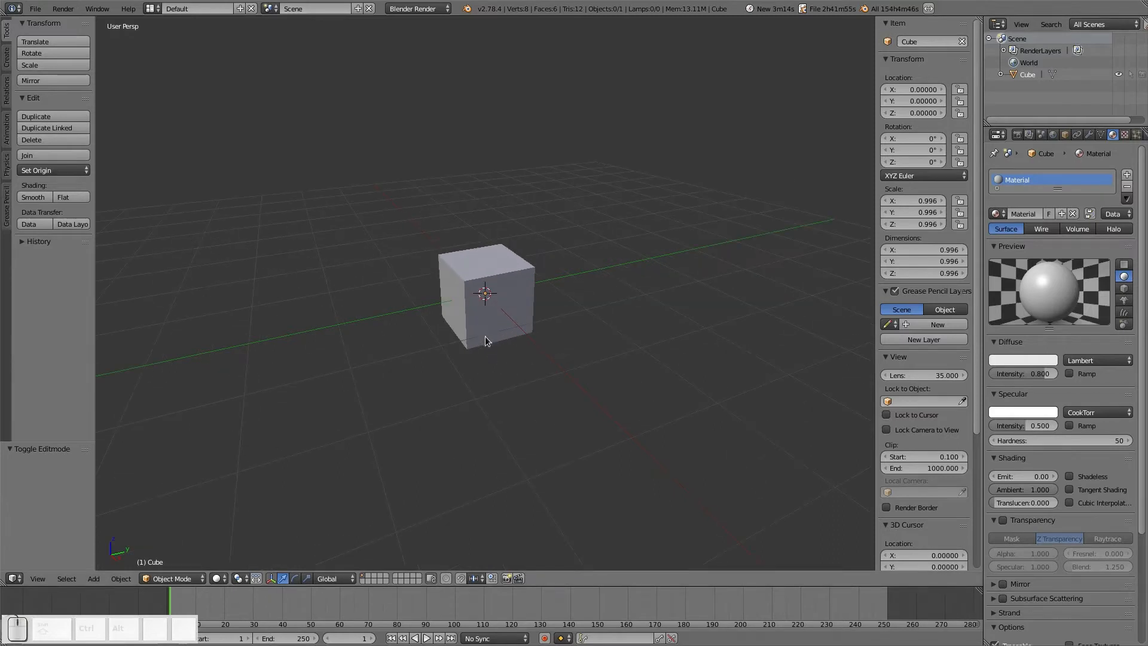
key("F12")
scroll(623, 286, "down", 4)
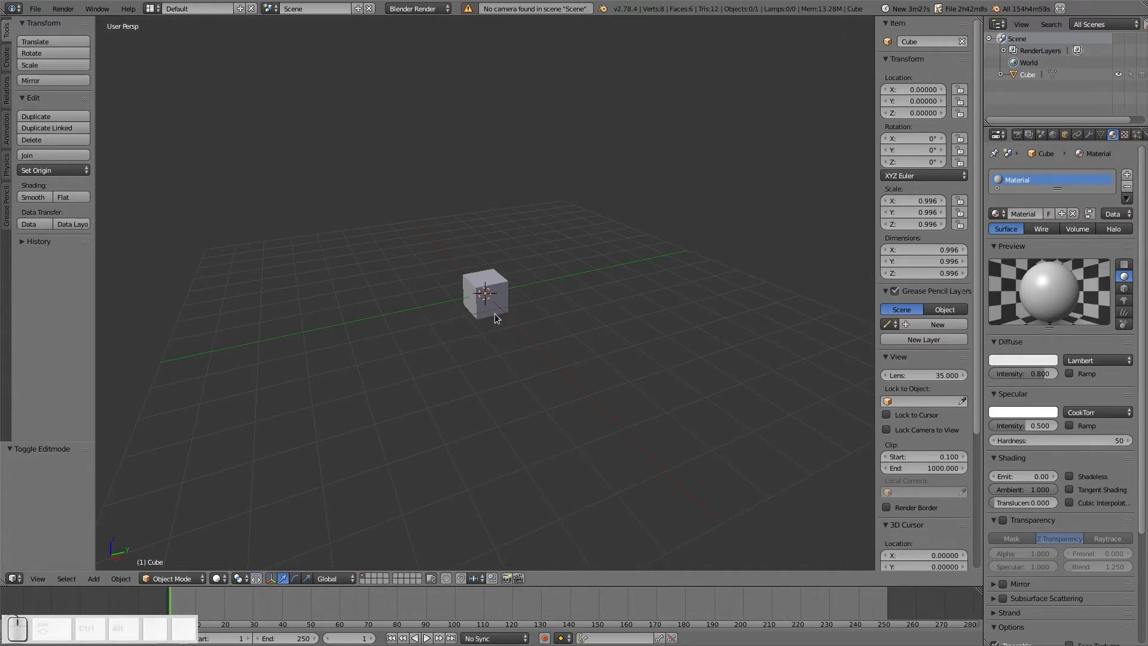
Step: Set the cube's Maximum Draw Type to Wire in its object display settings
left_click(1064, 135)
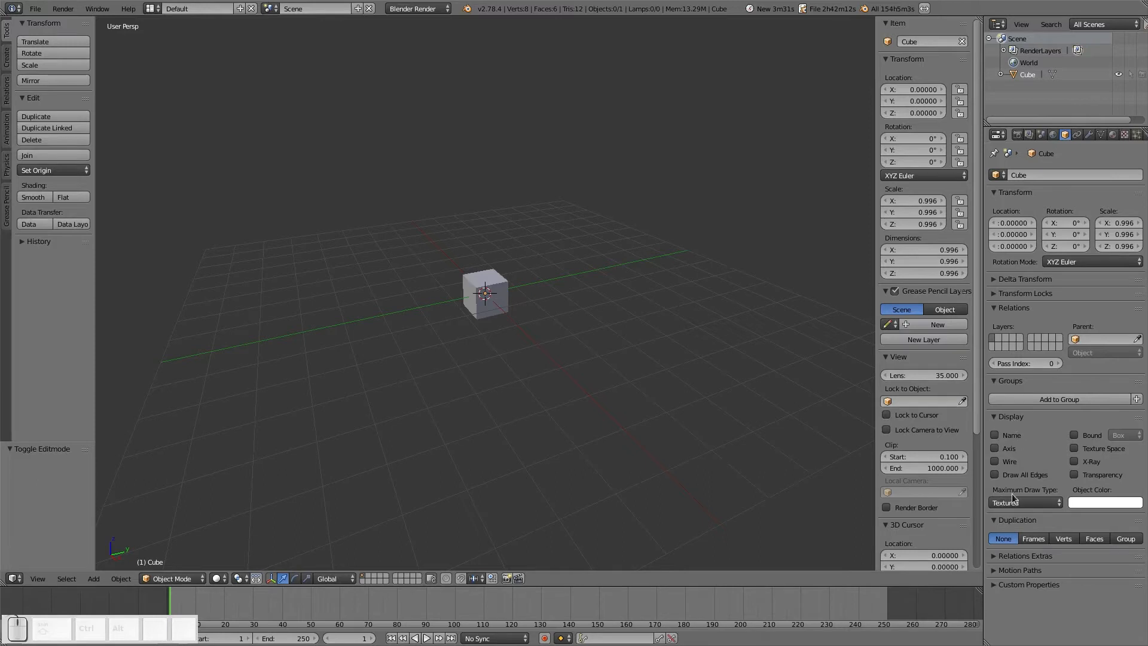
left_click(1034, 503)
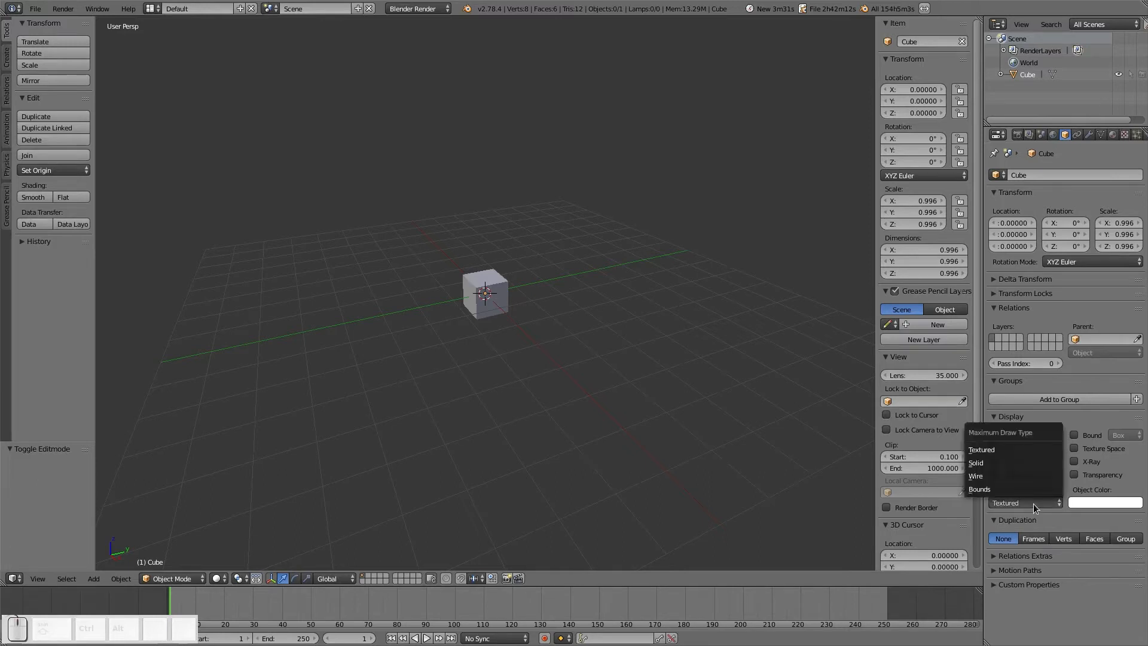
left_click(1008, 476)
scroll(512, 329, "up", 5)
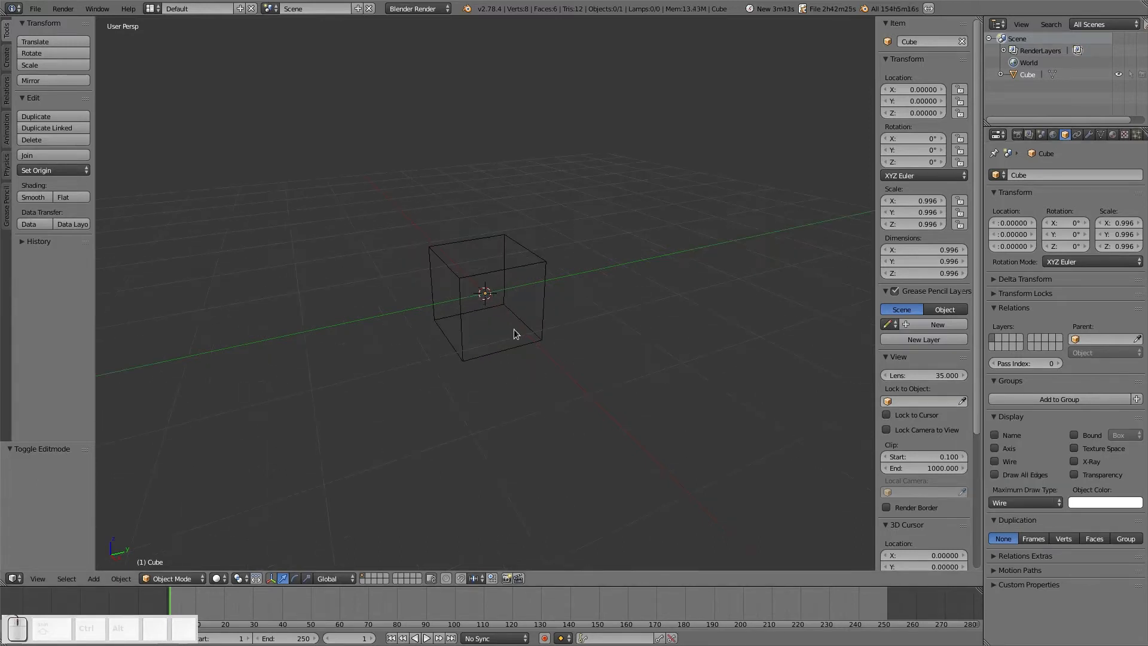
Step: Switch the viewport to an orthographic right view and examine the wireframe cube from an angle
middle_click_drag(575, 309, 546, 323)
middle_click_drag(542, 221, 484, 242)
middle_click_drag(620, 324, 520, 310)
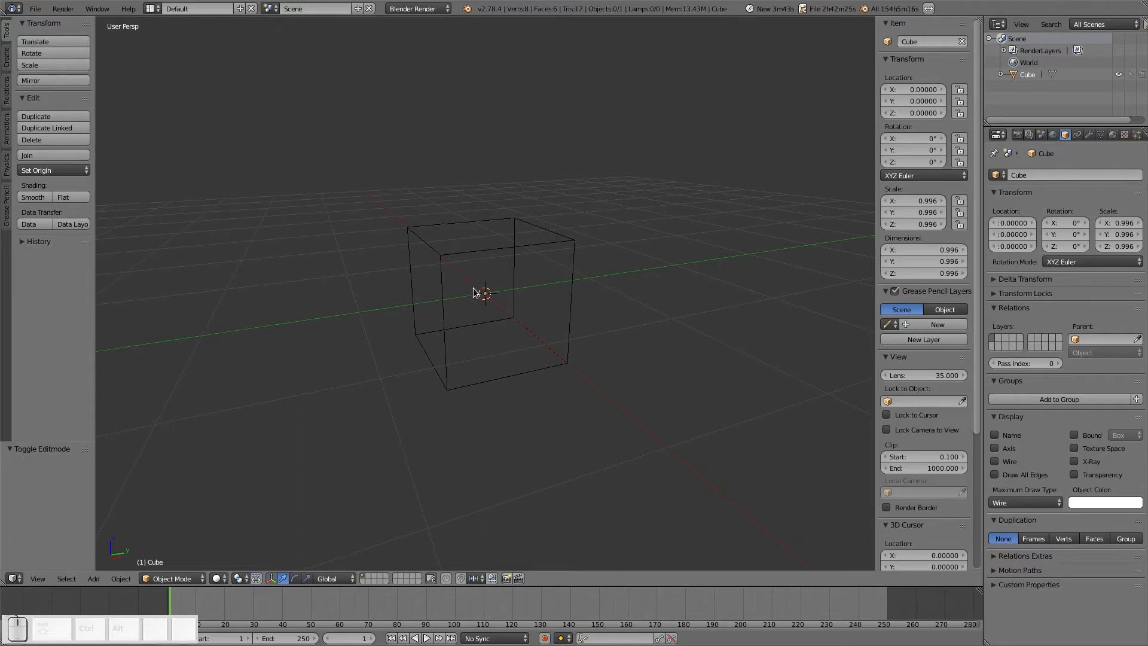
middle_click_drag(473, 291, 469, 250)
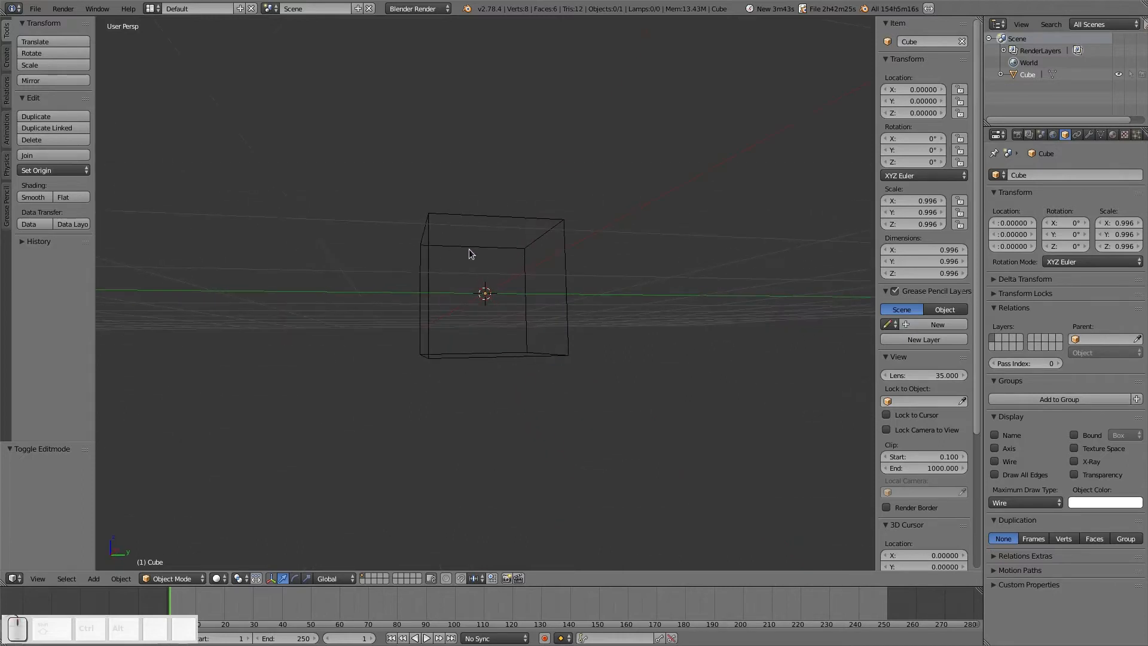
key("KP_3")
key("KP_5")
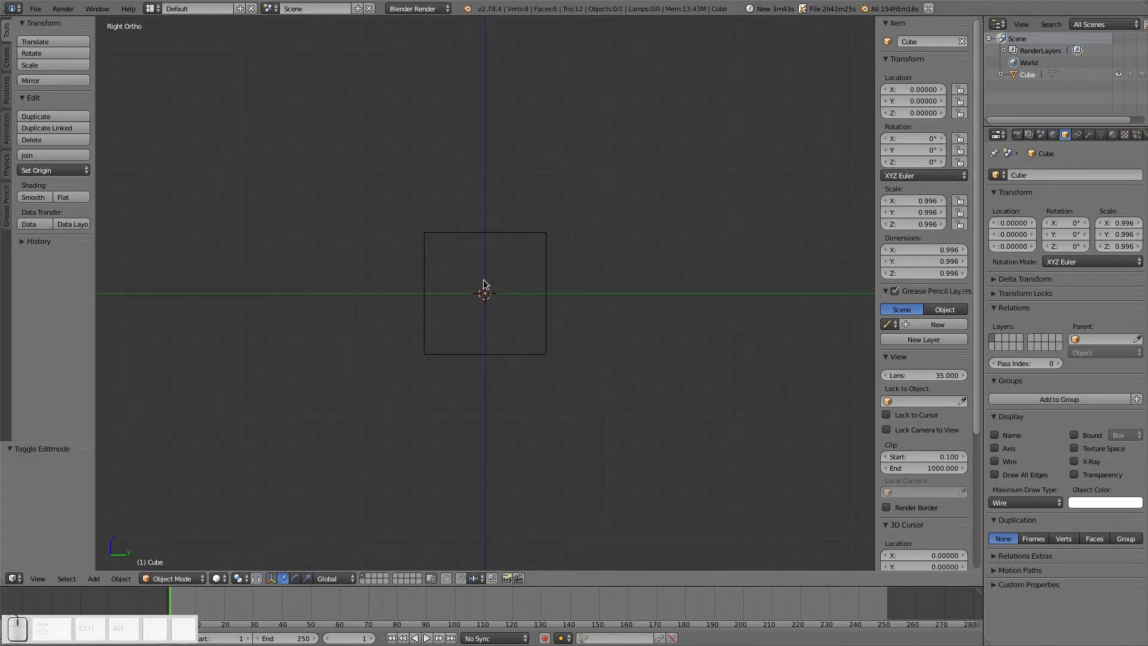
middle_click_drag(470, 290, 536, 302)
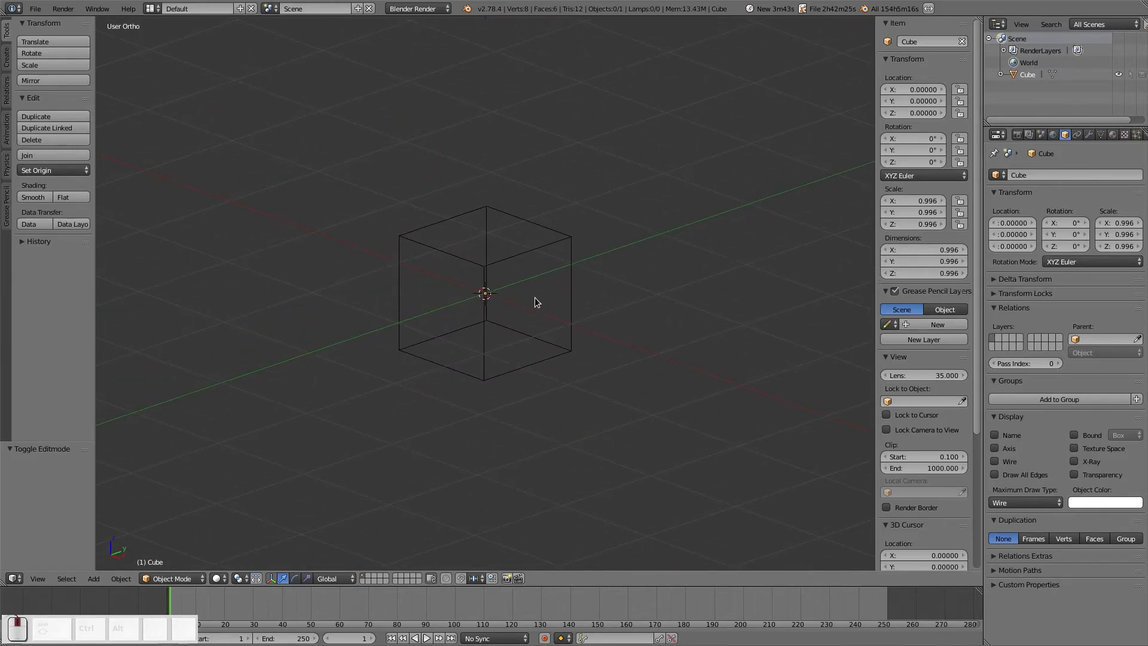
Step: Enable Mipmaps in the System section of the User Preferences
left_click(37, 10)
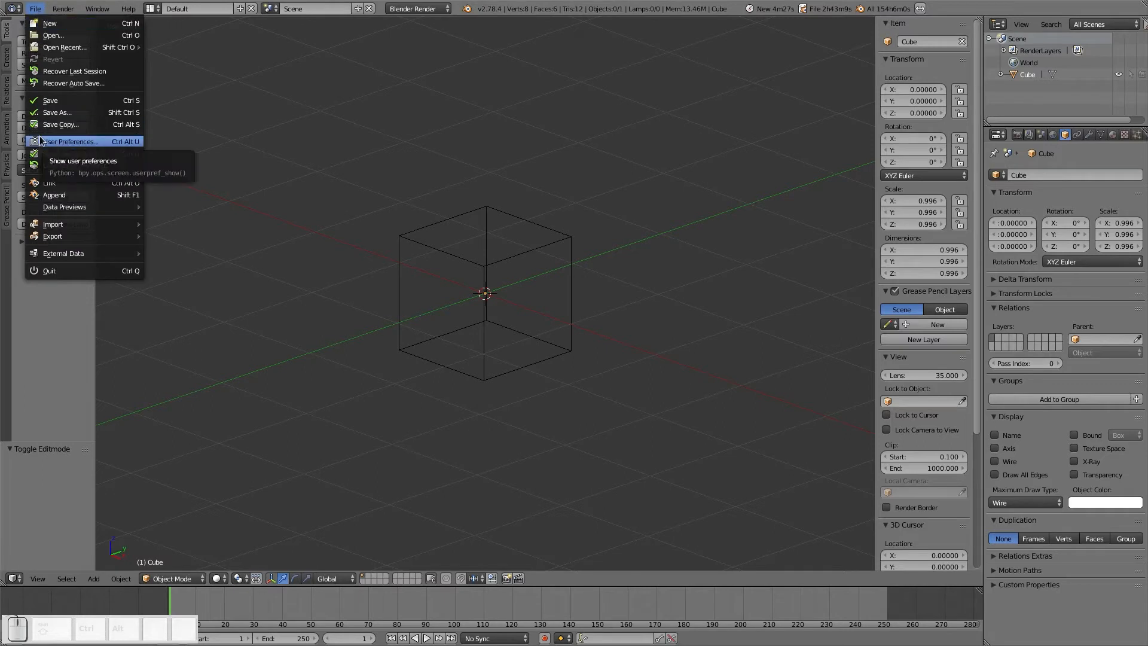
left_click(71, 141)
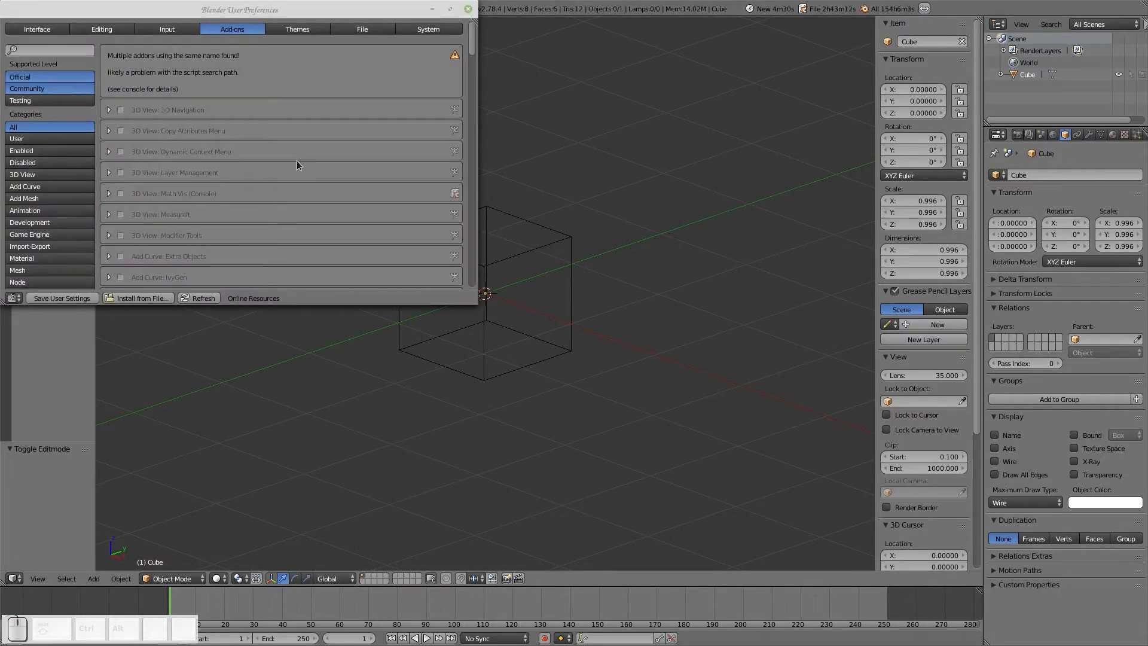
left_click(426, 30)
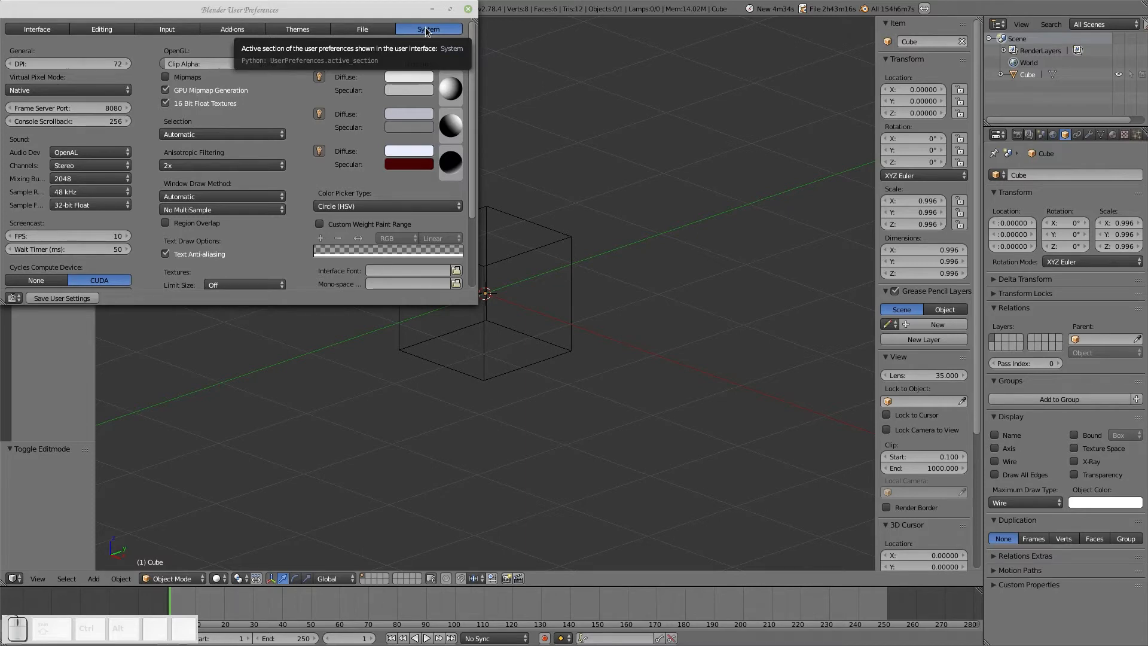
left_click(165, 78)
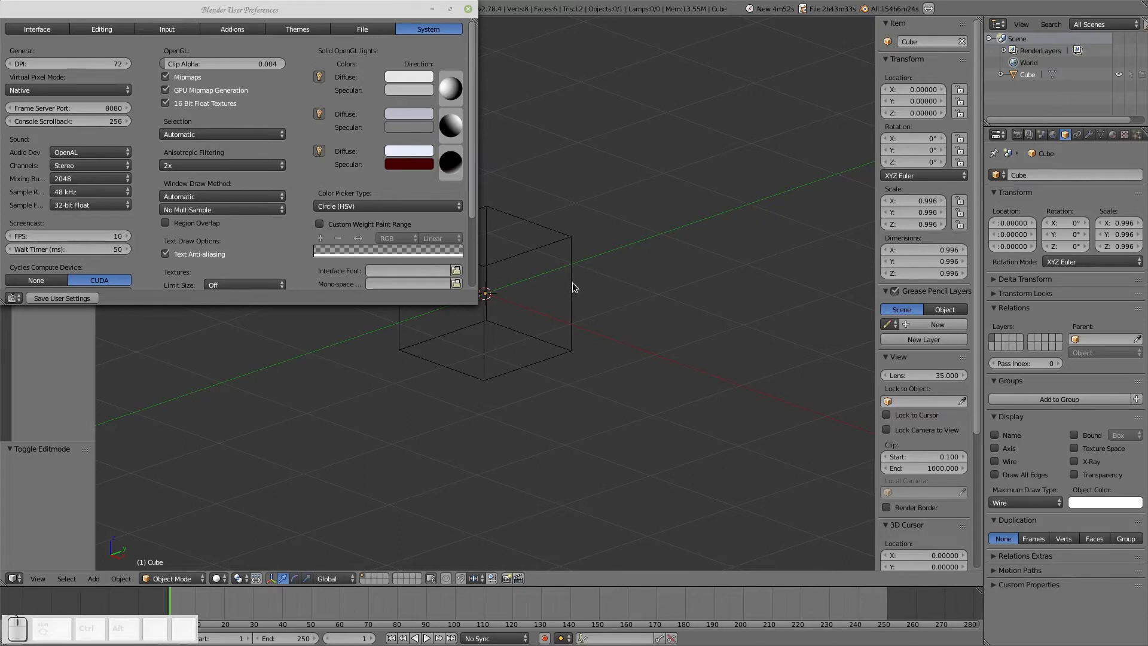
Step: Disable Mipmaps in the System preferences and bring up the Add-ons preferences in an enlarged window
left_click(170, 79)
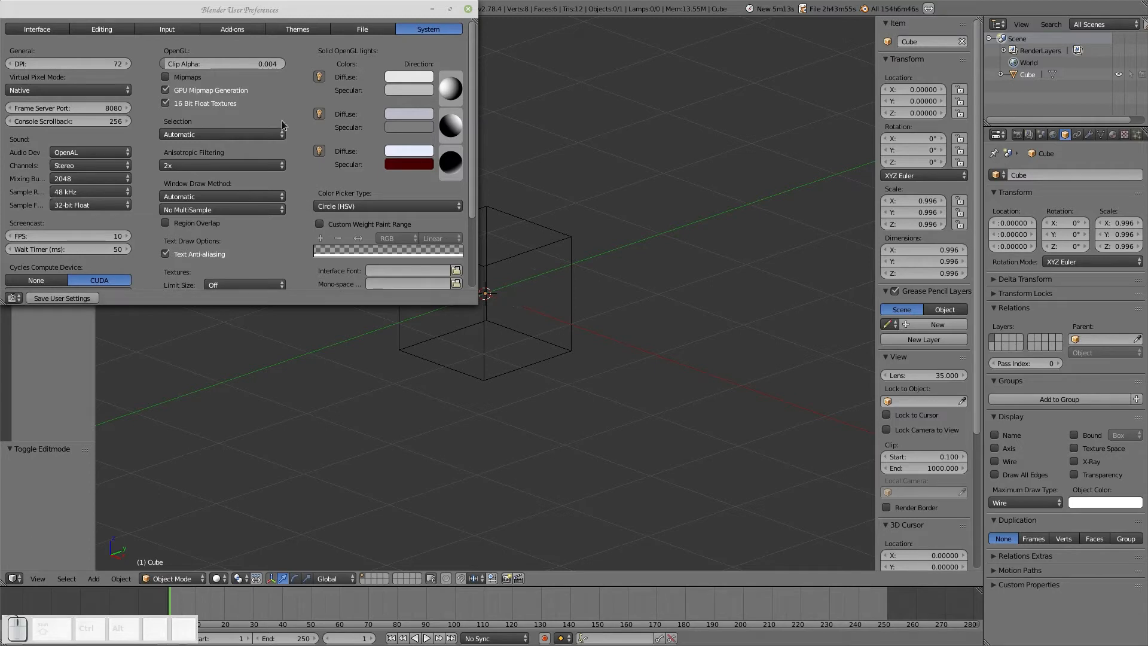
left_click(219, 30)
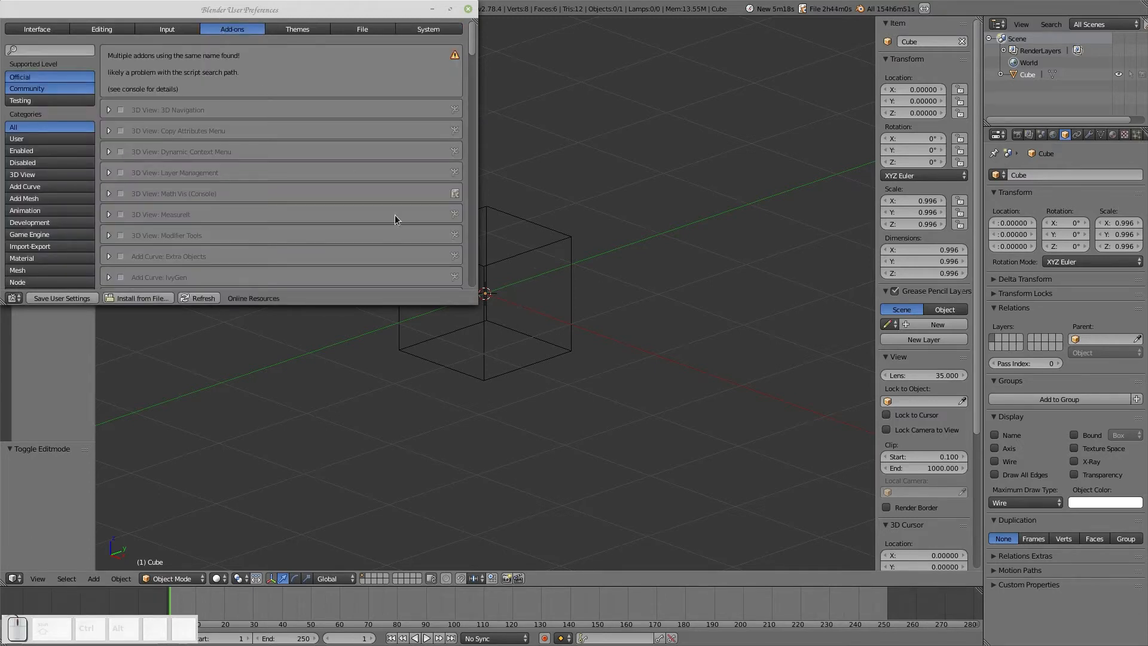
left_click_drag(471, 306, 535, 556)
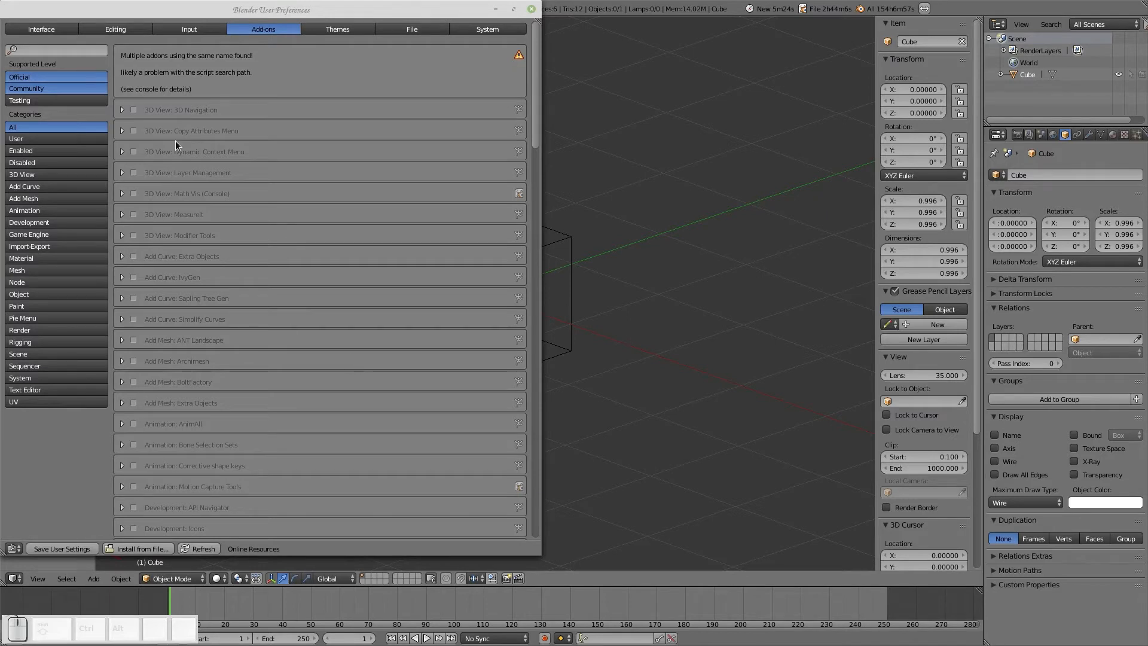
Step: Install the add-on file B3DExport.py from the /storage/Blender/Minetest/ folder
left_click(139, 549)
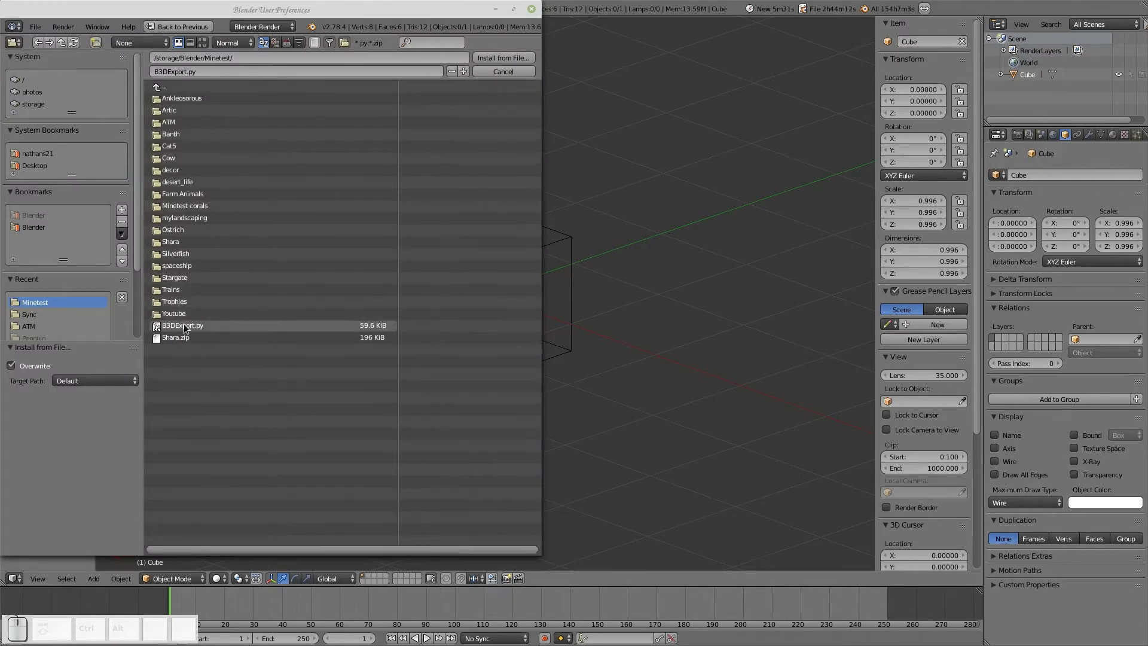
left_click(502, 72)
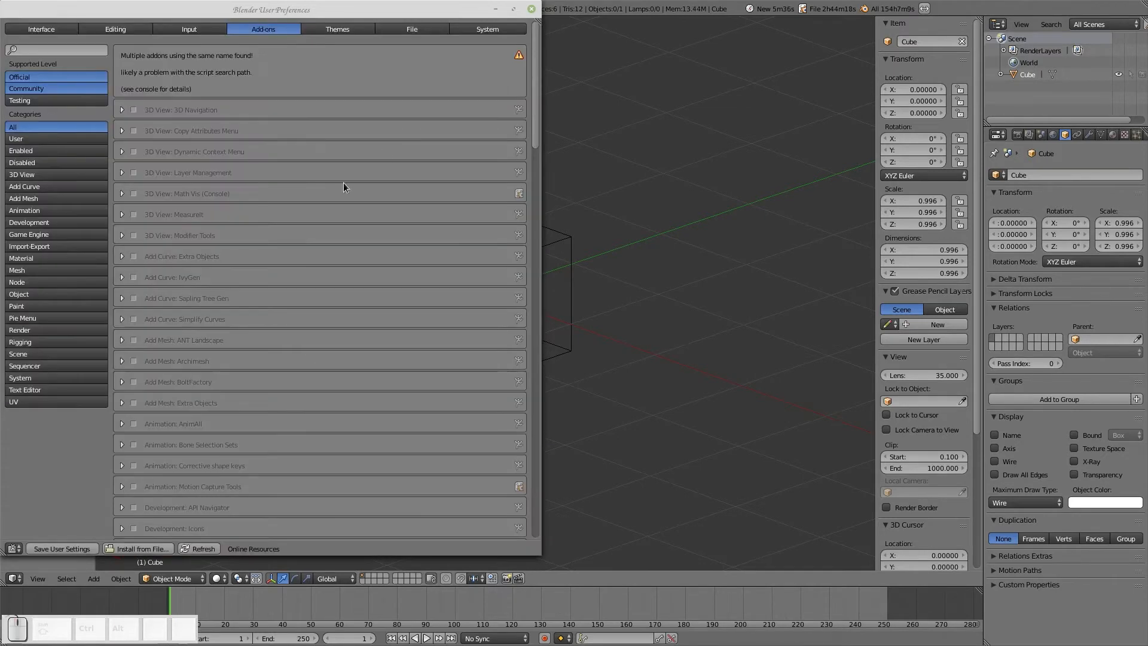
left_click(127, 547)
left_click(182, 327)
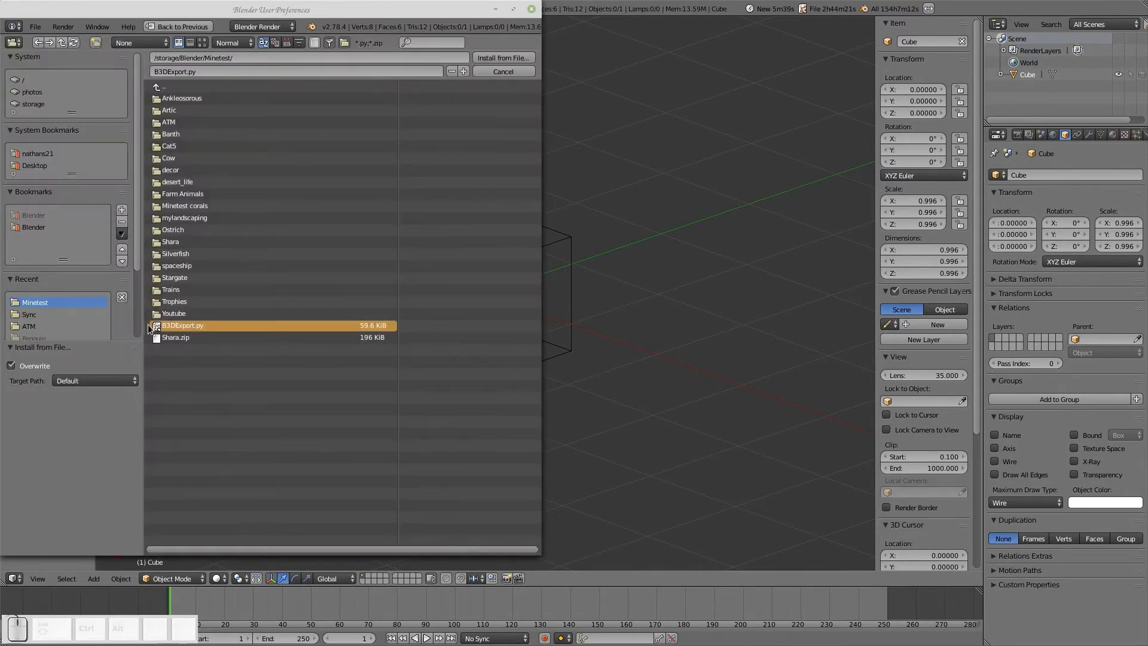
left_click(497, 59)
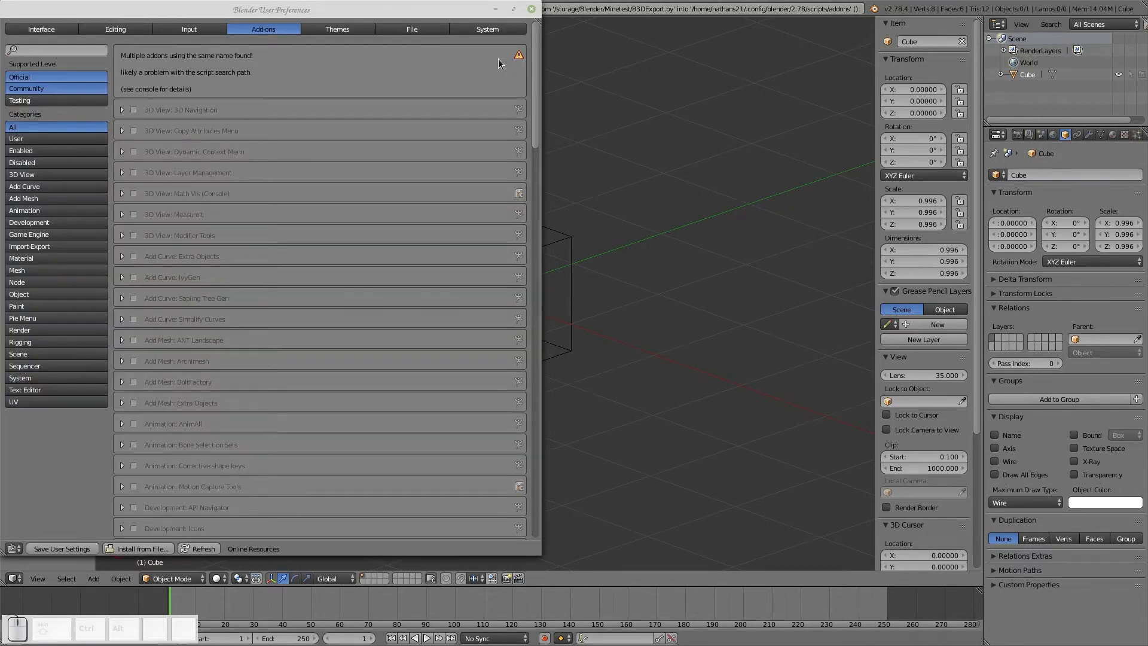
Step: Search the add-ons for "b3d" and expand the details of the B3D (BLITZ3D) Model Exporter
left_click_drag(469, 9, 468, 38)
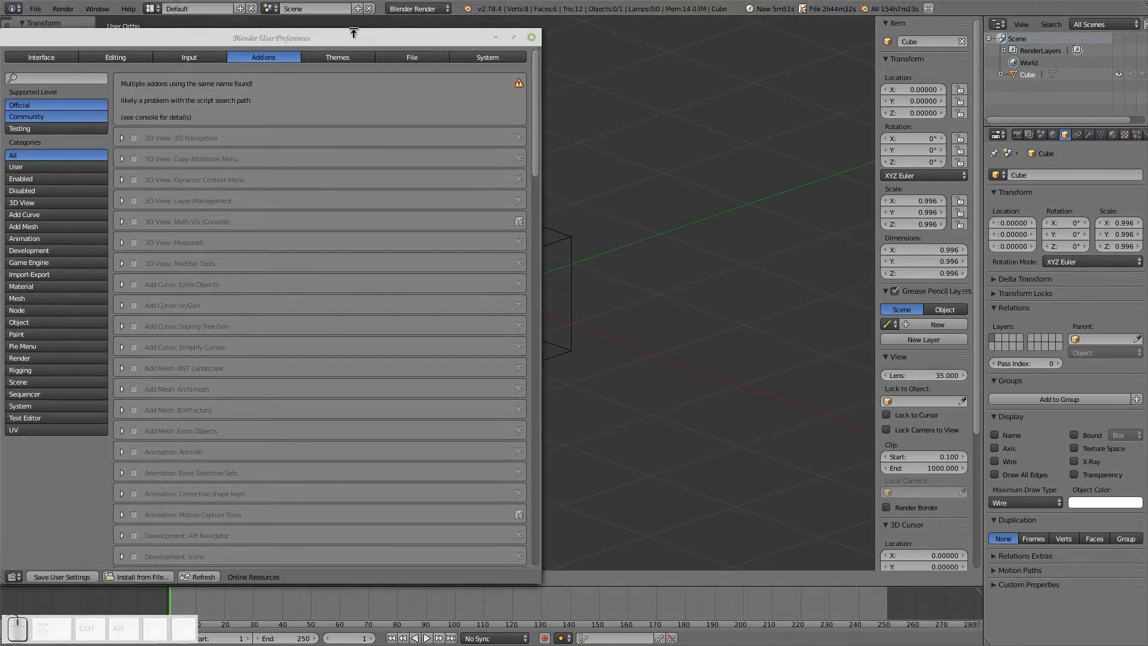
left_click_drag(341, 38, 370, 13)
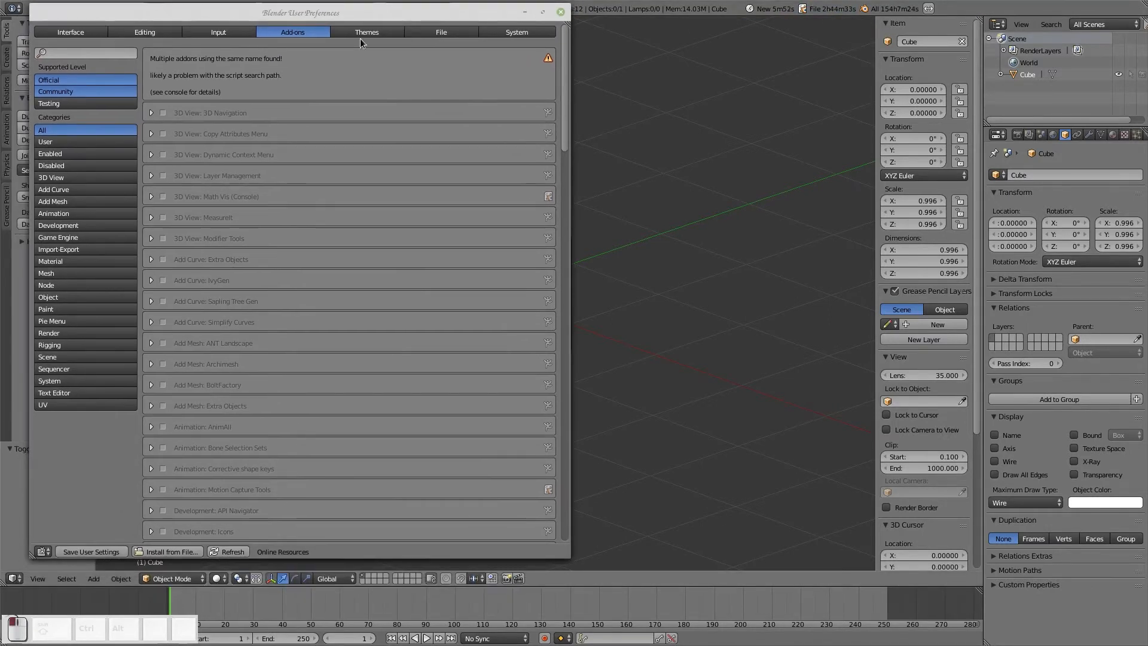
left_click(82, 55)
type("b3d")
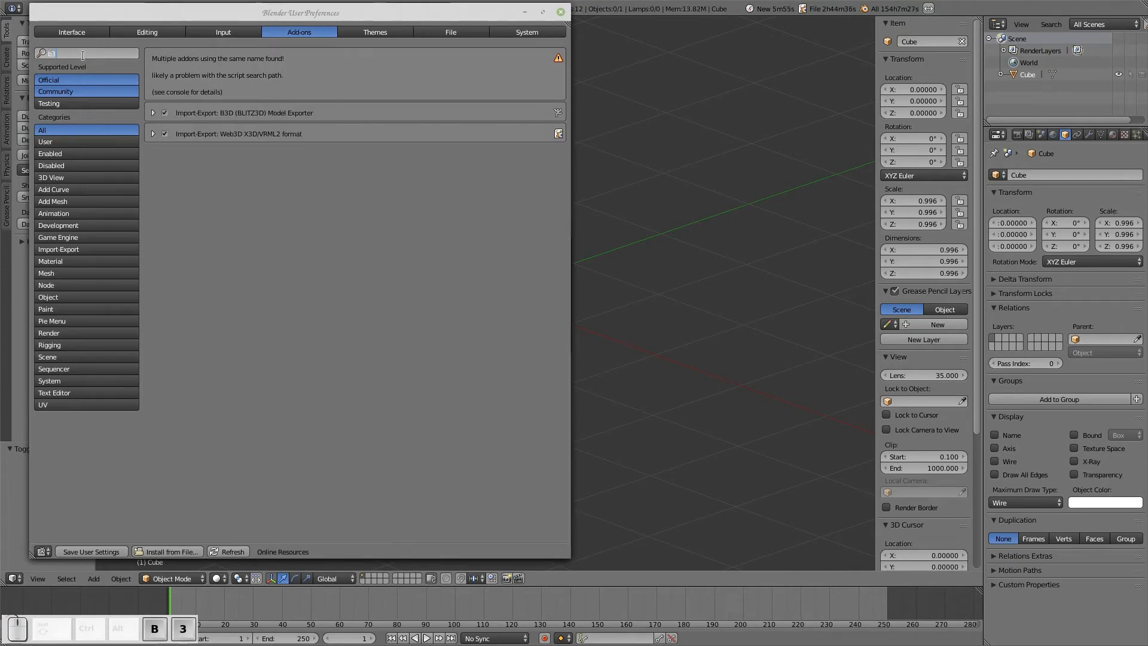
left_click(152, 113)
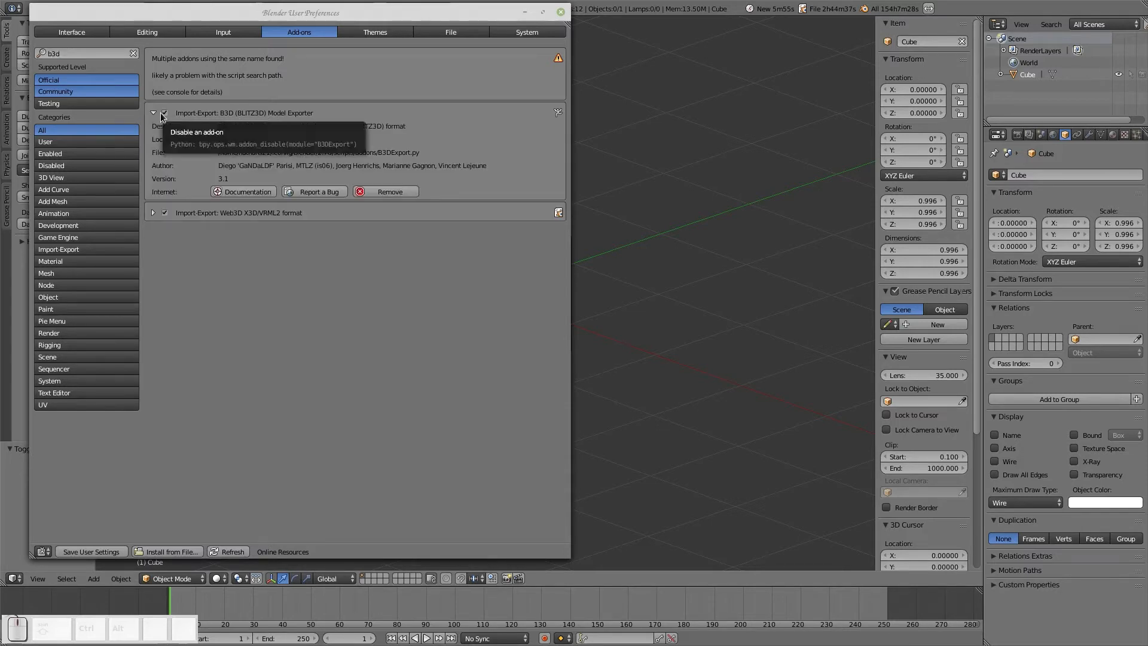
Step: Disable and re-enable the B3D (BLITZ3D) Model Exporter add-on, and close the User Preferences
left_click(164, 112)
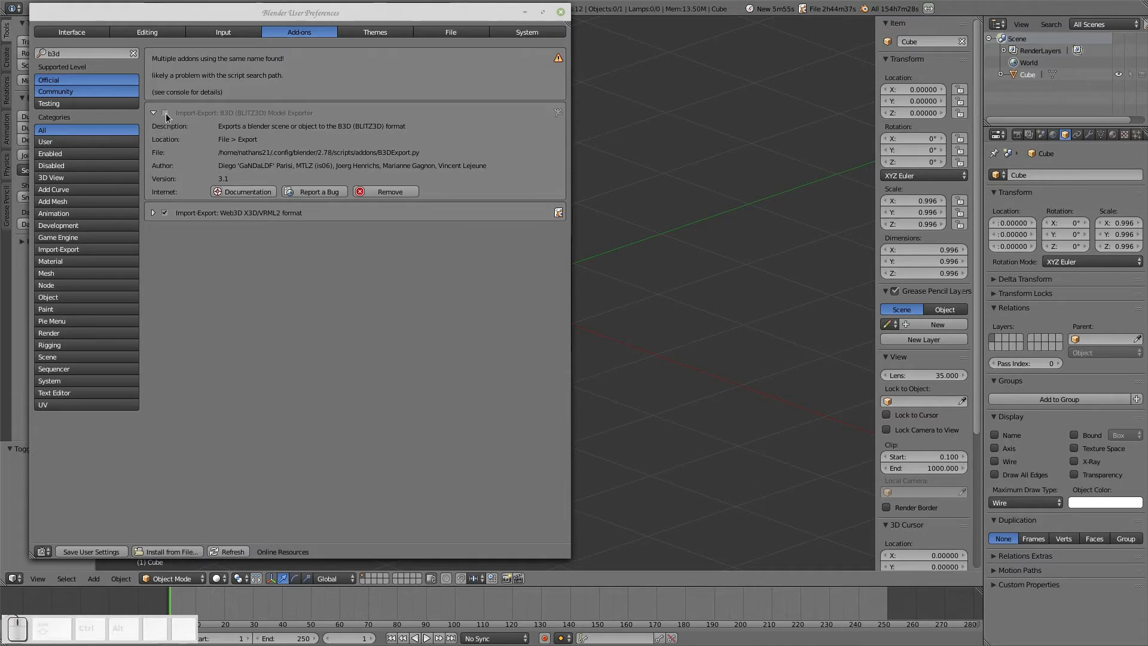
left_click(165, 113)
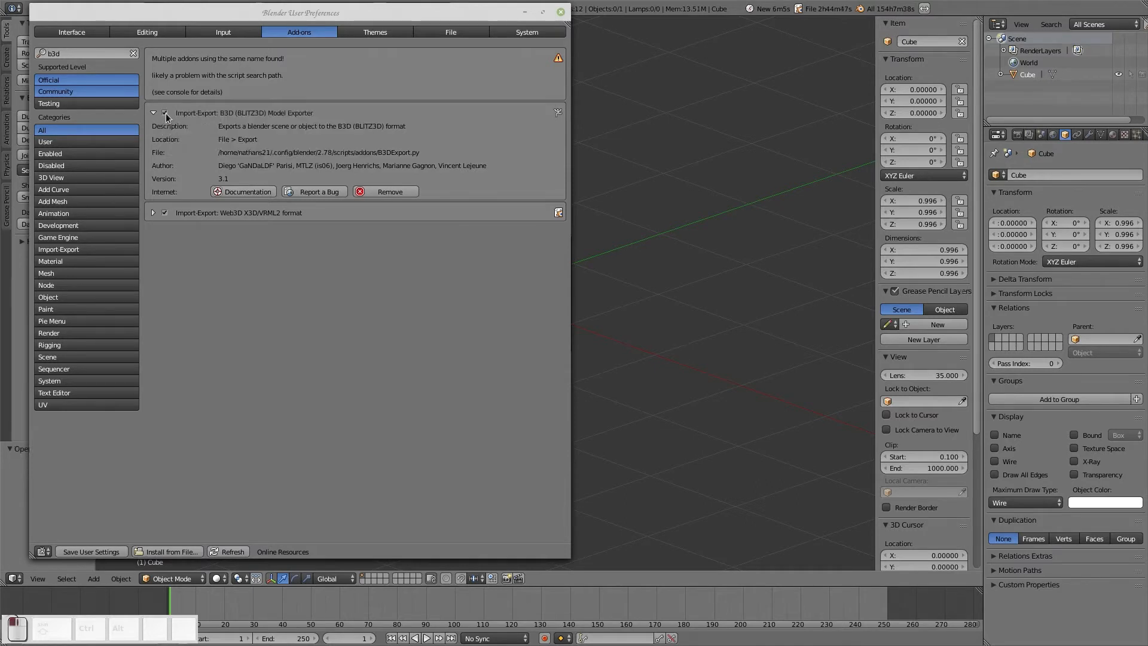
left_click(560, 12)
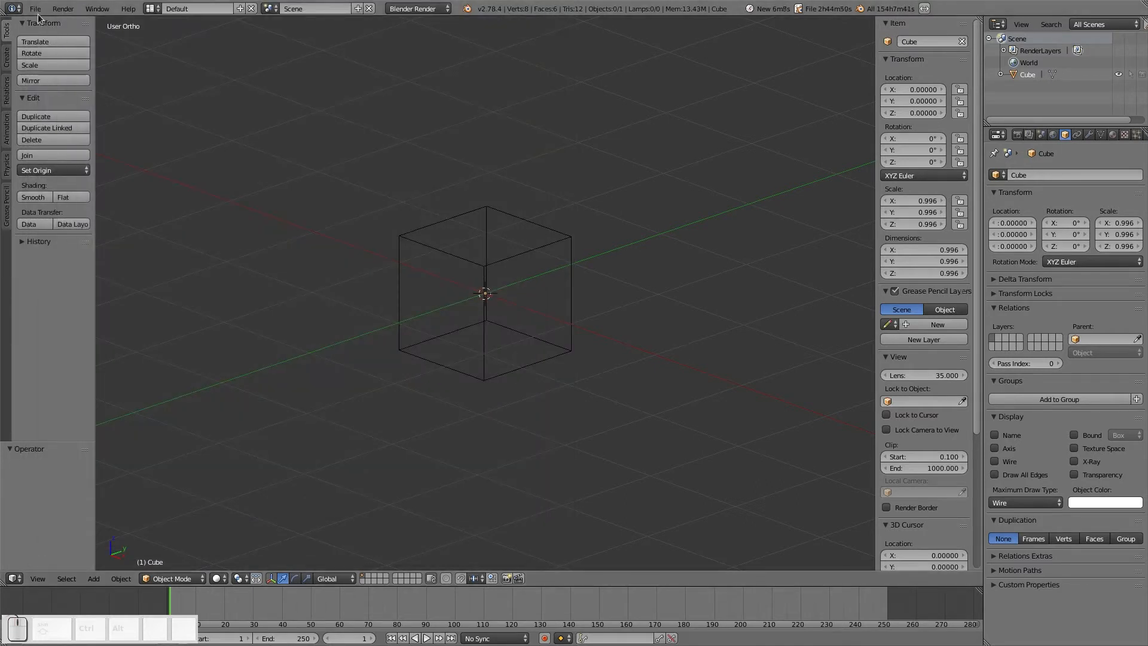
Step: Look up where the B3D exporter is offered among the file export formats
left_click(35, 9)
mouse_move(75, 236)
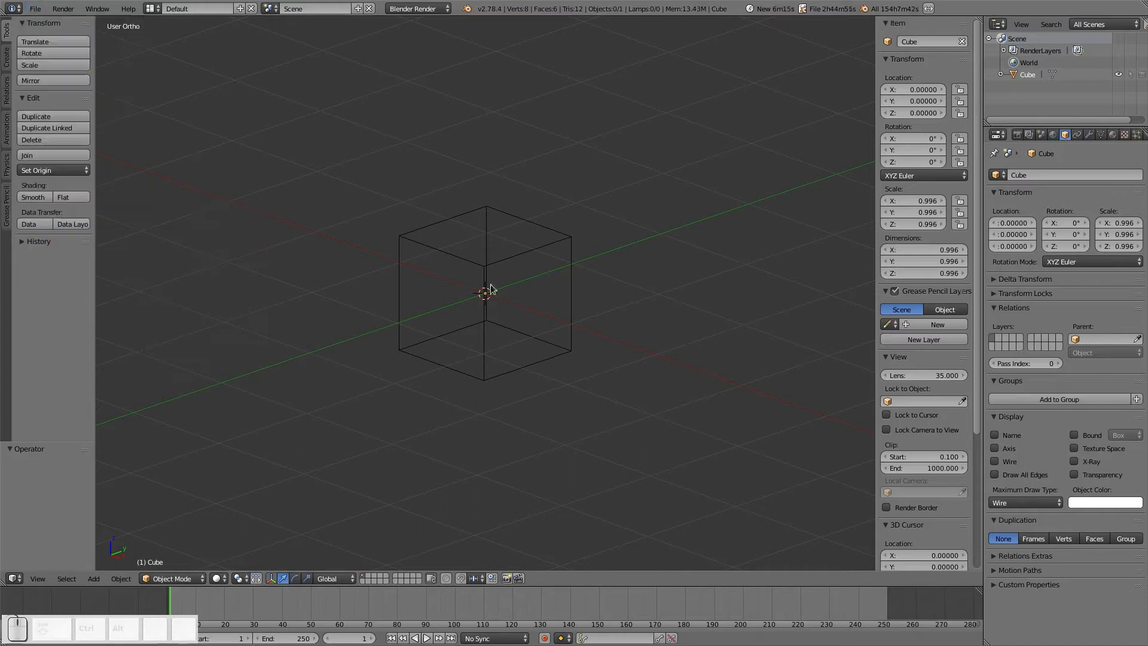
right_click(494, 257)
right_click(494, 261)
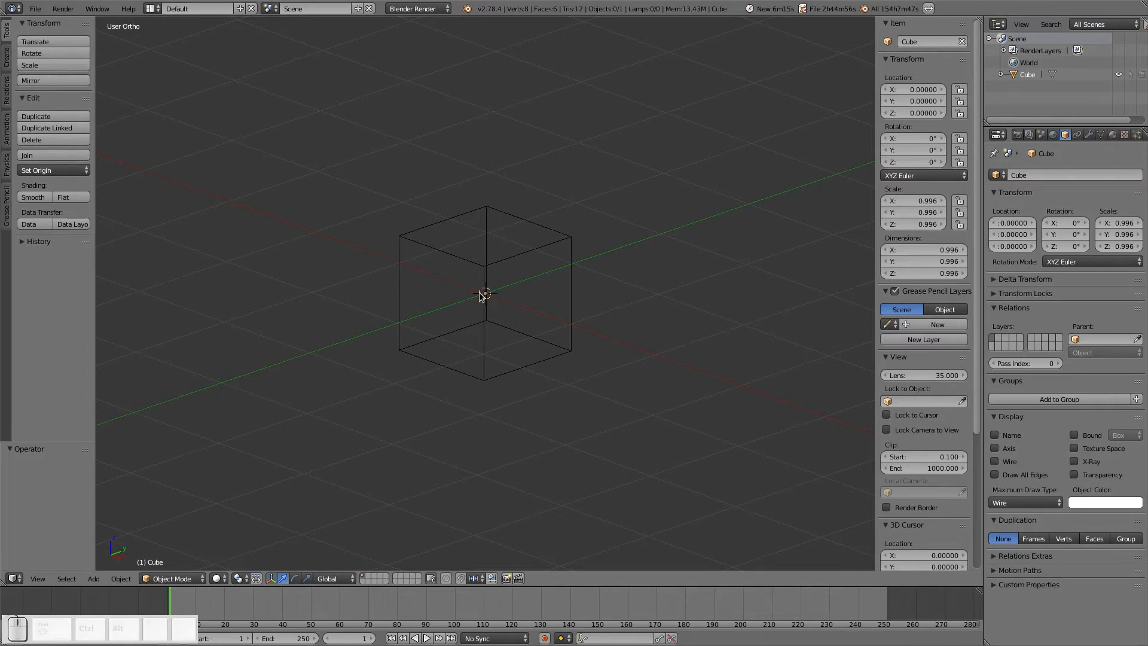
Step: Orbit around the wireframe cube and examine it from several angles, both close up and from farther away
middle_click_drag(479, 287, 504, 328)
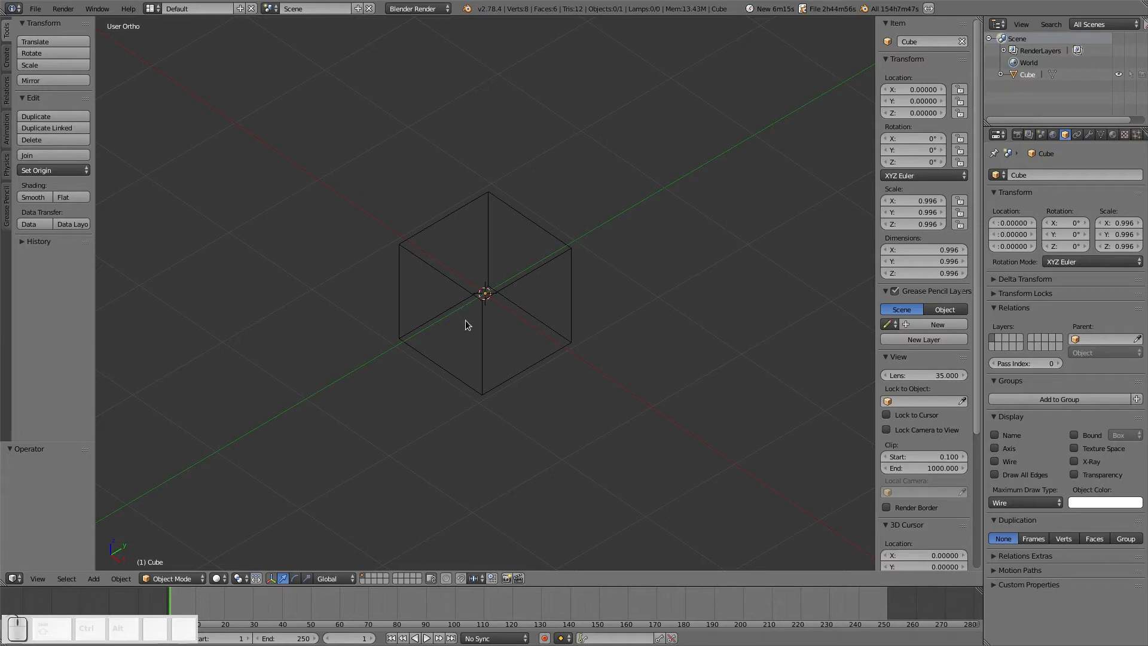
middle_click_drag(465, 321, 498, 322)
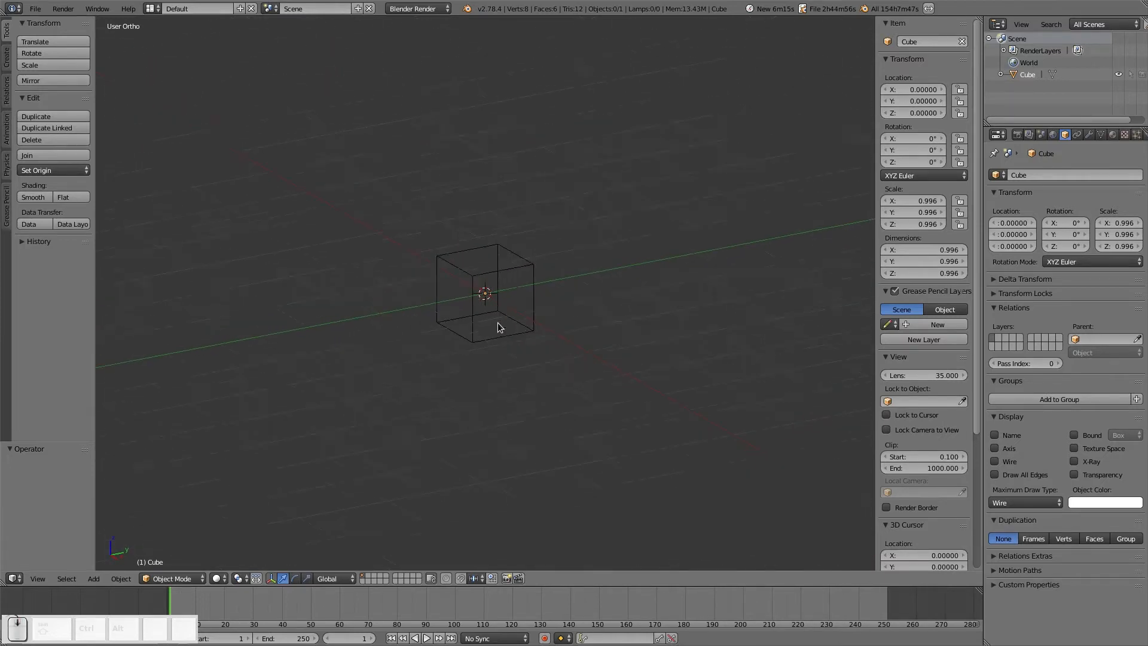
scroll(498, 321, "down", 7)
scroll(497, 322, "up", 11)
scroll(498, 322, "down", 3)
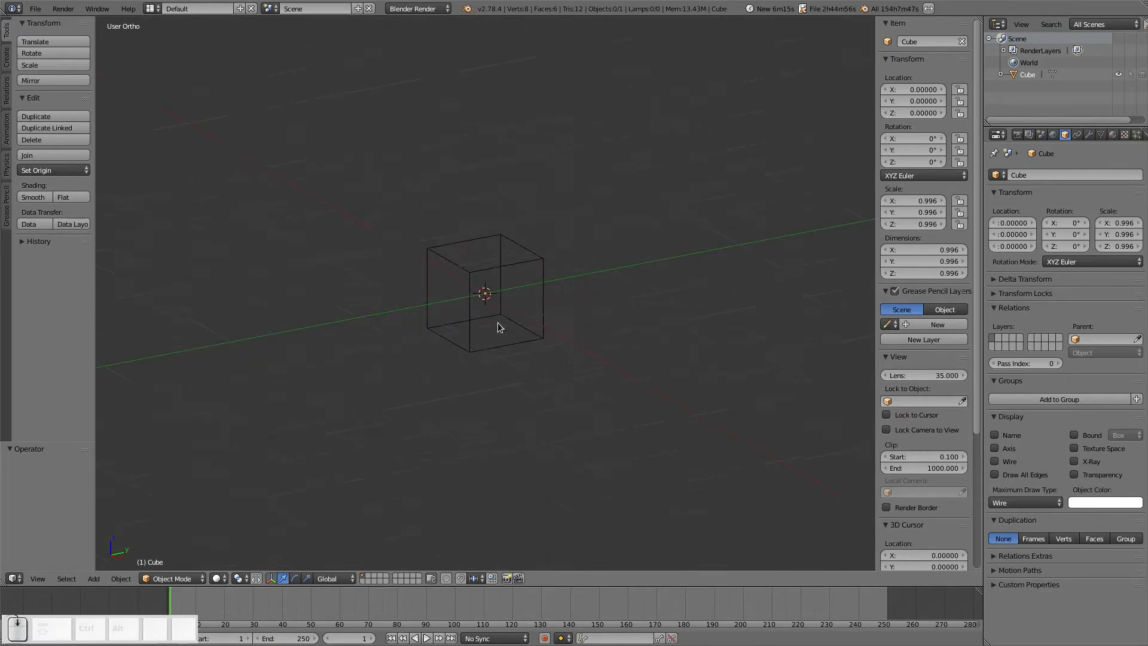
scroll(498, 323, "down", 5)
scroll(498, 323, "up", 12)
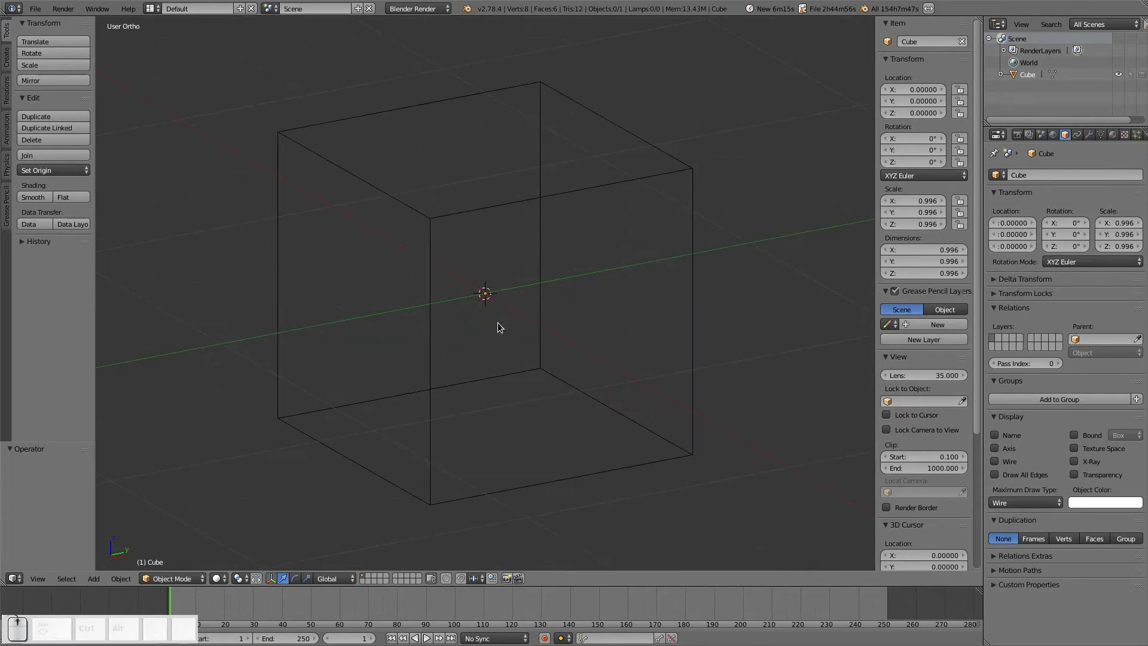
scroll(498, 322, "down", 5)
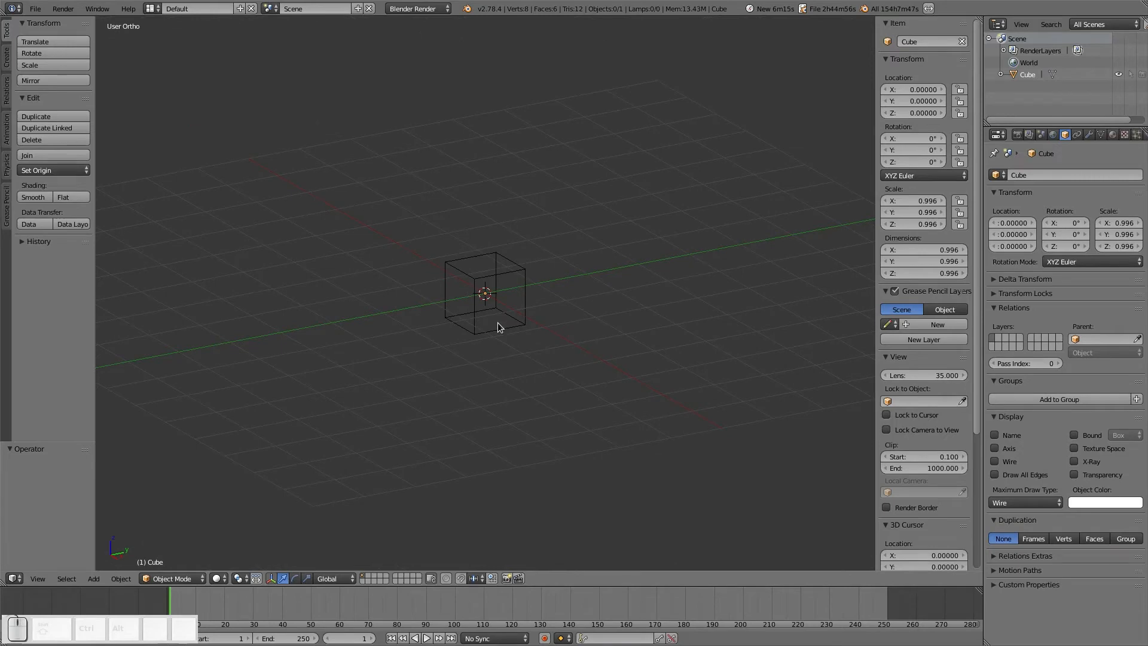
Step: Zoom in and out on the cube in fixed increments to compare the zoom levels
key("KP_Subtract")
key("KP_Subtract")
key("KP_Add")
key("KP_Add")
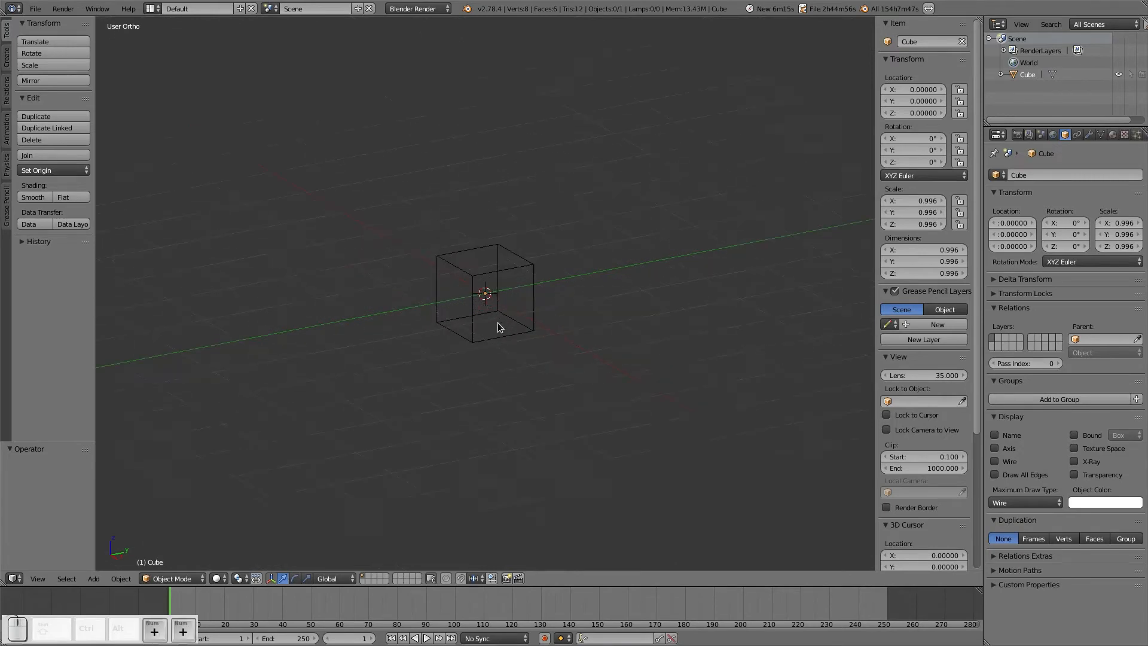
key("KP_Add")
key("KP_Add")
key("KP_Subtract")
key("KP_Subtract")
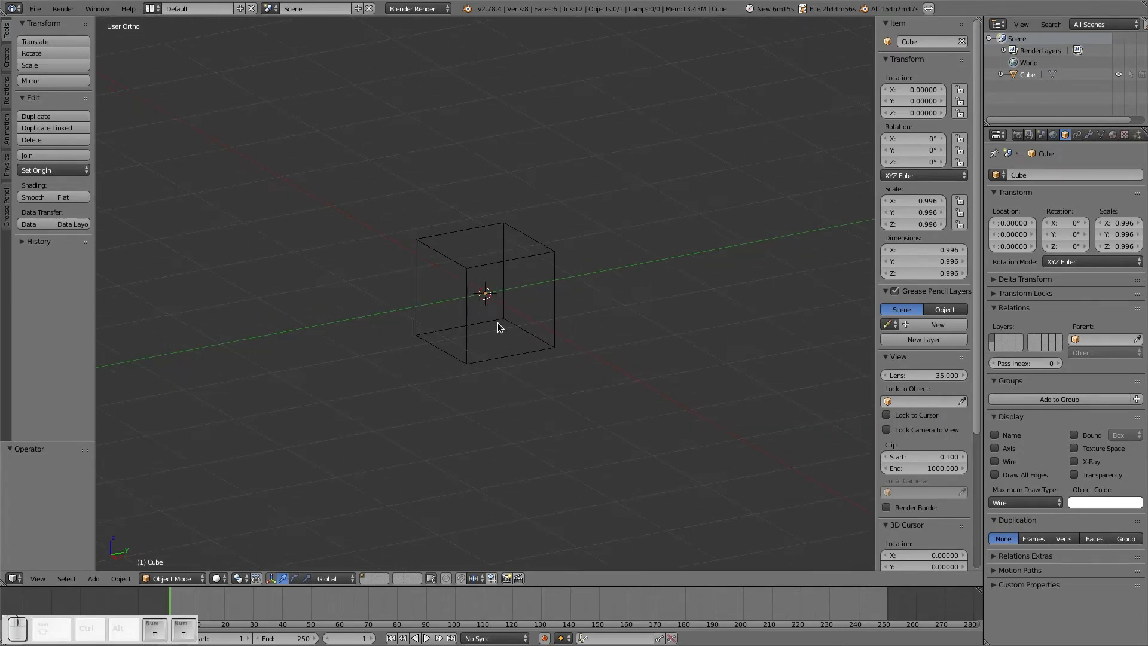
key("equal")
key("minus")
key("KP_Add")
key("KP_Add")
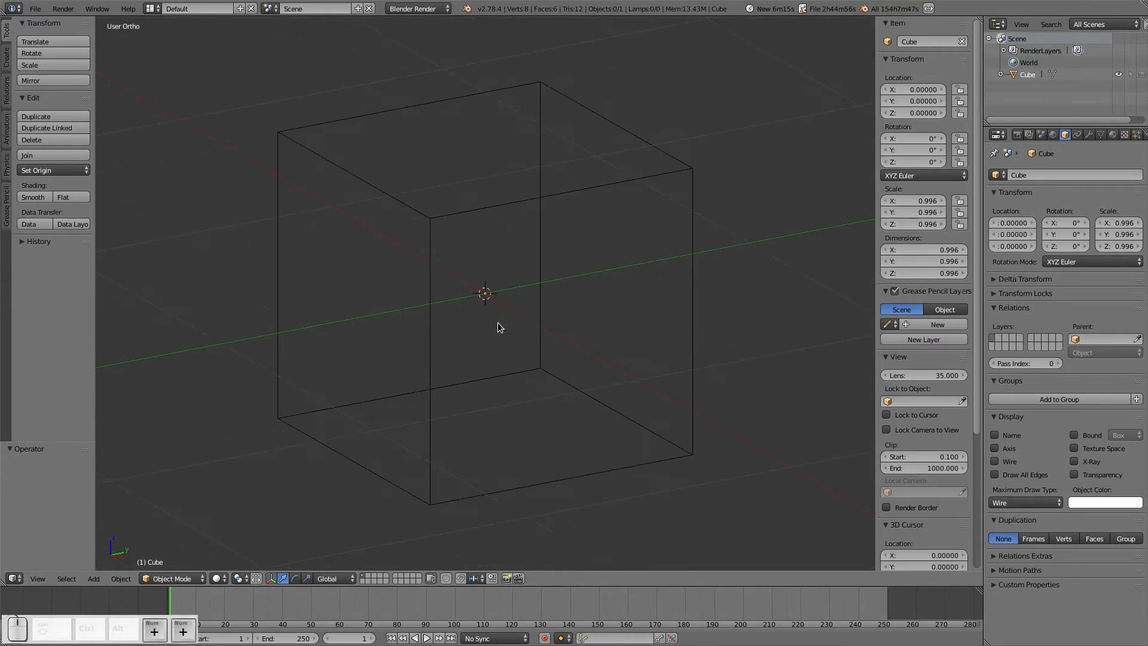
scroll(498, 323, "down", 4)
scroll(498, 323, "up", 3)
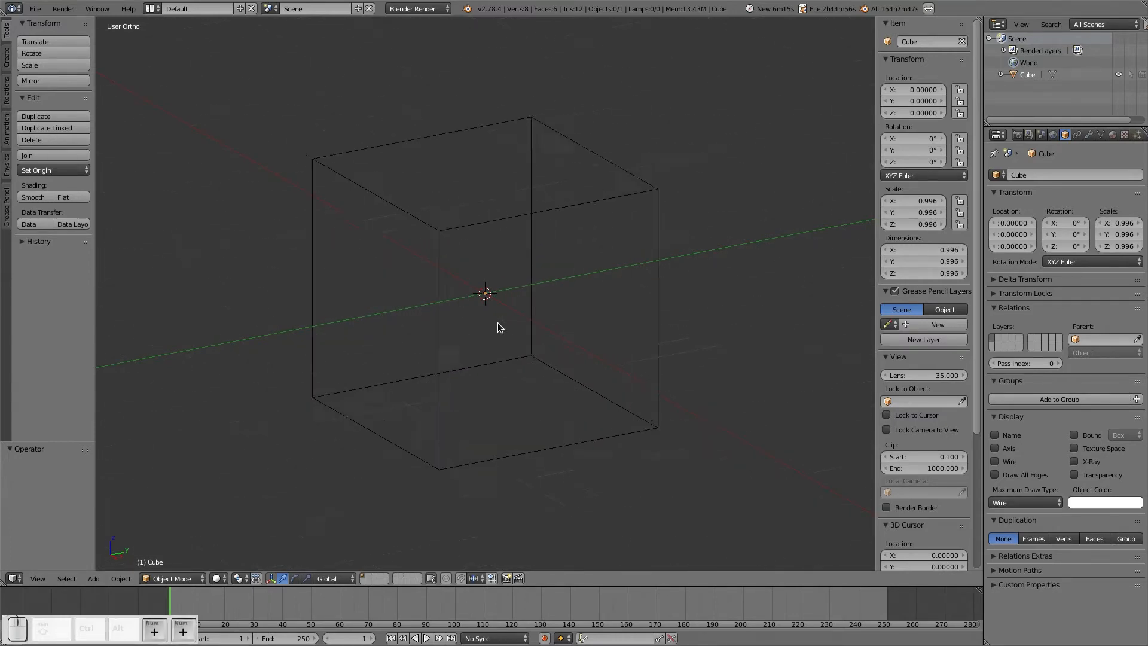
scroll(498, 326, "up", 1)
key("KP_Subtract")
key("KP_Subtract")
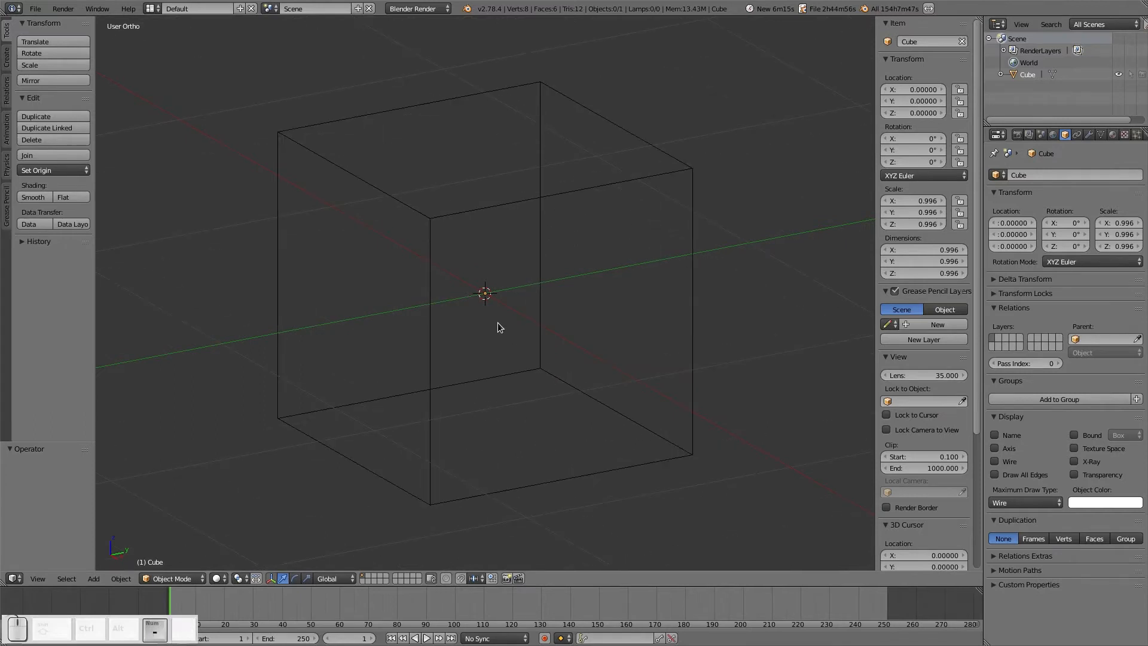
key("KP_Subtract")
key("KP_Subtract")
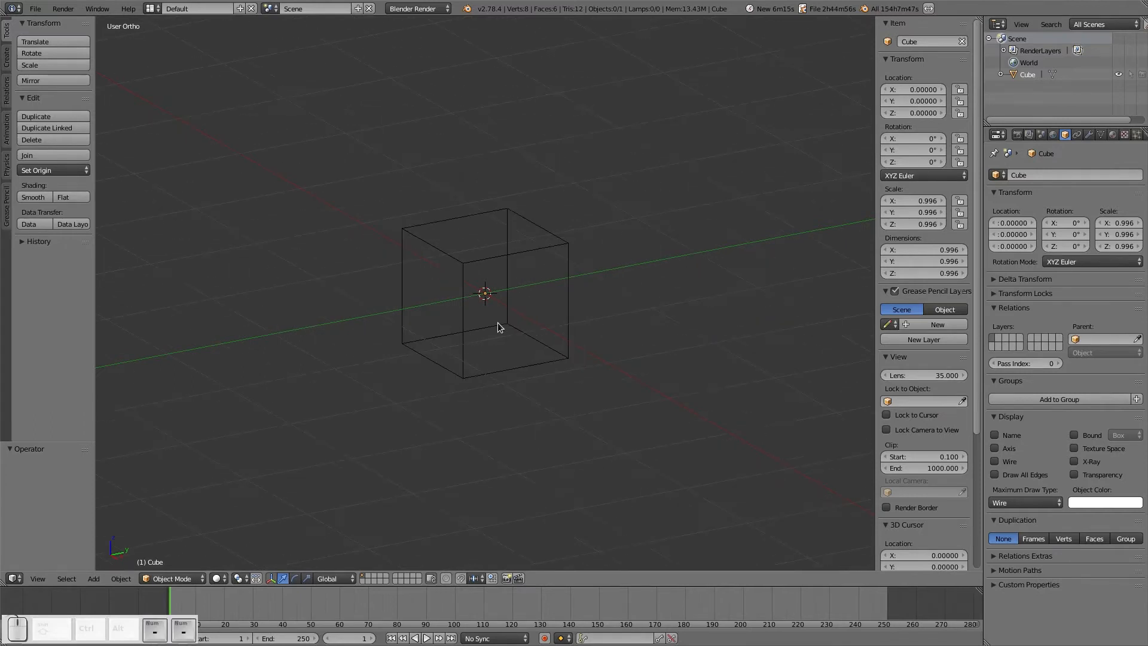
key("KP_Add")
key("KP_Add")
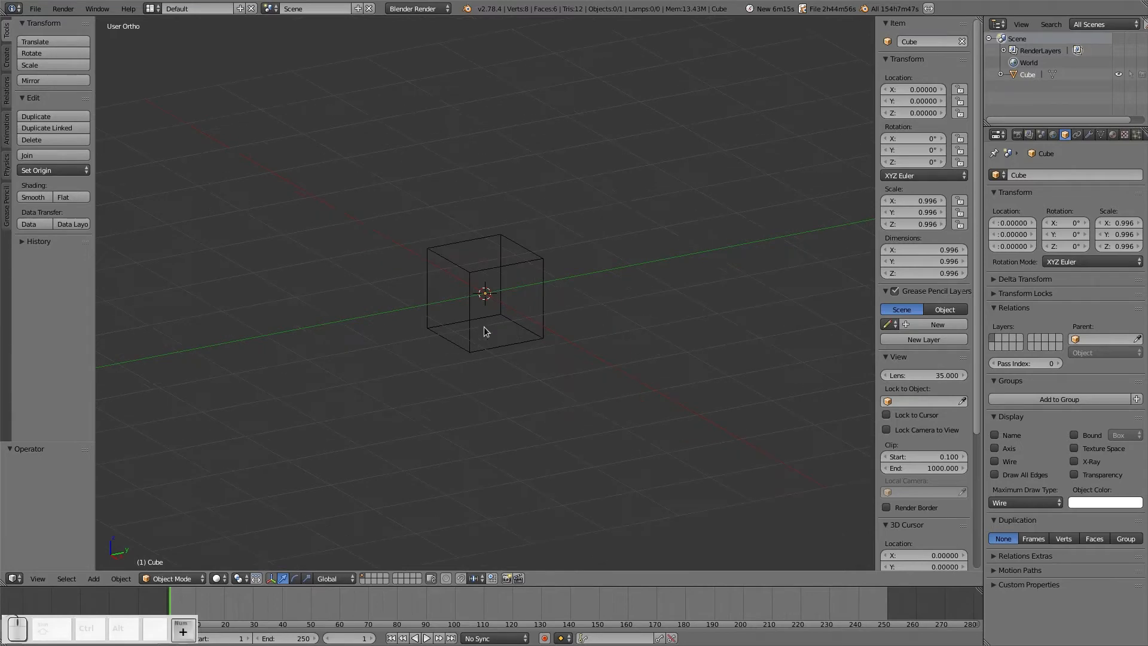
key("KP_Subtract")
key("KP_Subtract")
key("KP_Subtract")
Step: Orbit to the other side of the cube and examine its centre in close-up
middle_click_drag(518, 323, 504, 300)
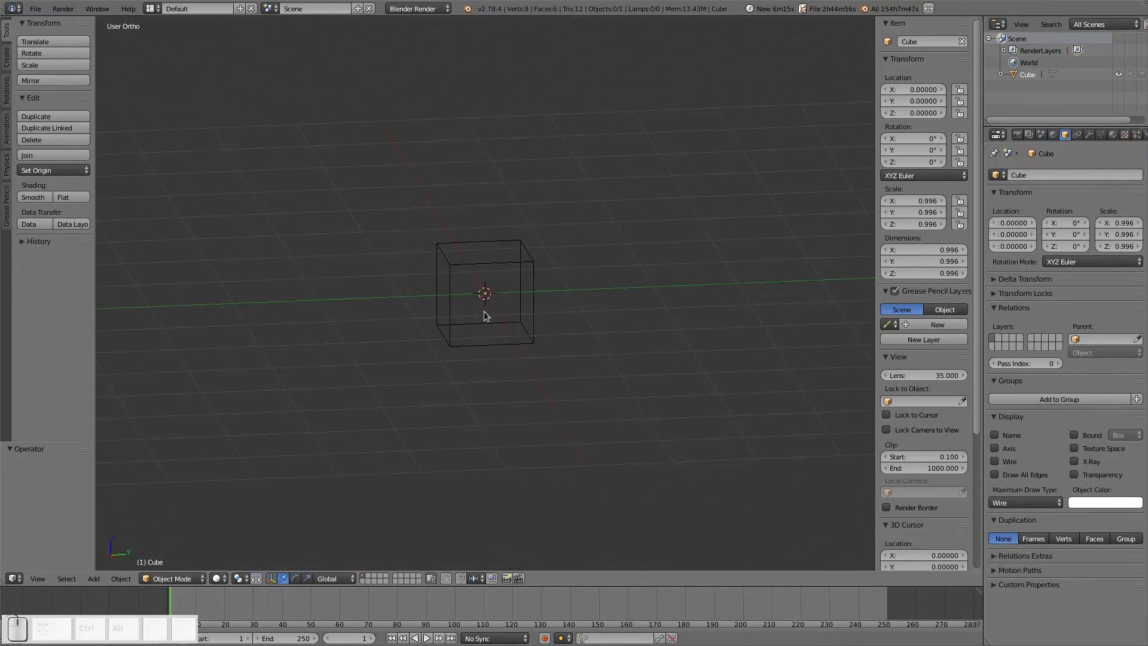
middle_click_drag(404, 267, 562, 299)
scroll(520, 317, "up", 6)
scroll(504, 323, "up", 5)
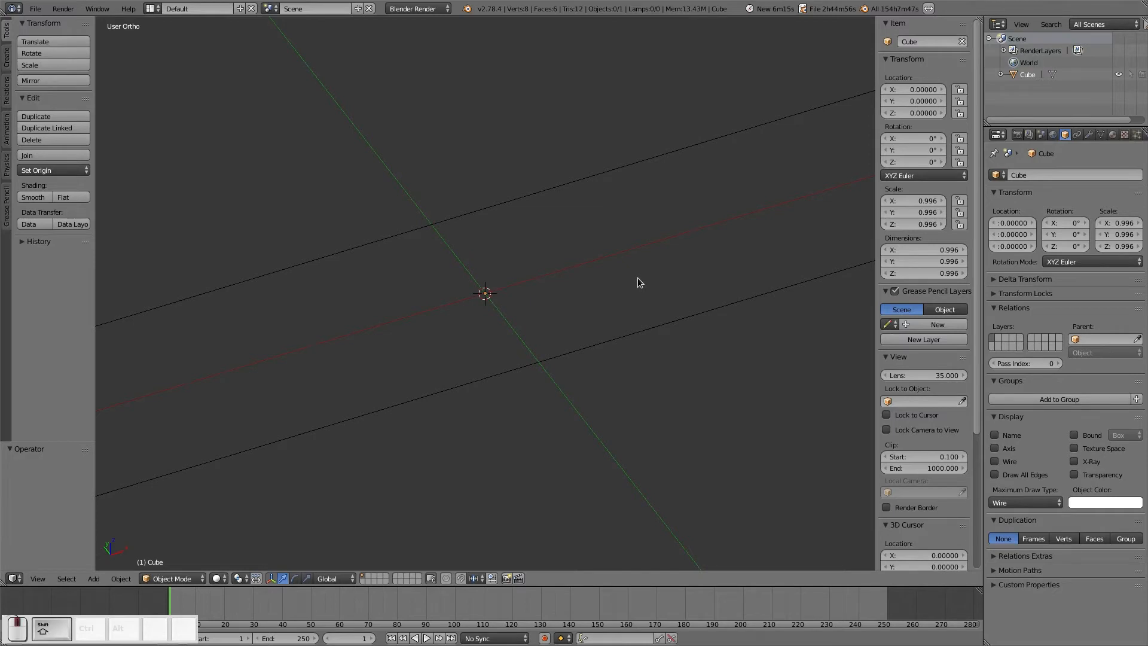
Step: Pan across the enlarged cube to inspect its corners and edges, and shift the zoomed-out view sideways
middle_click_drag(639, 282, 297, 317, "shift")
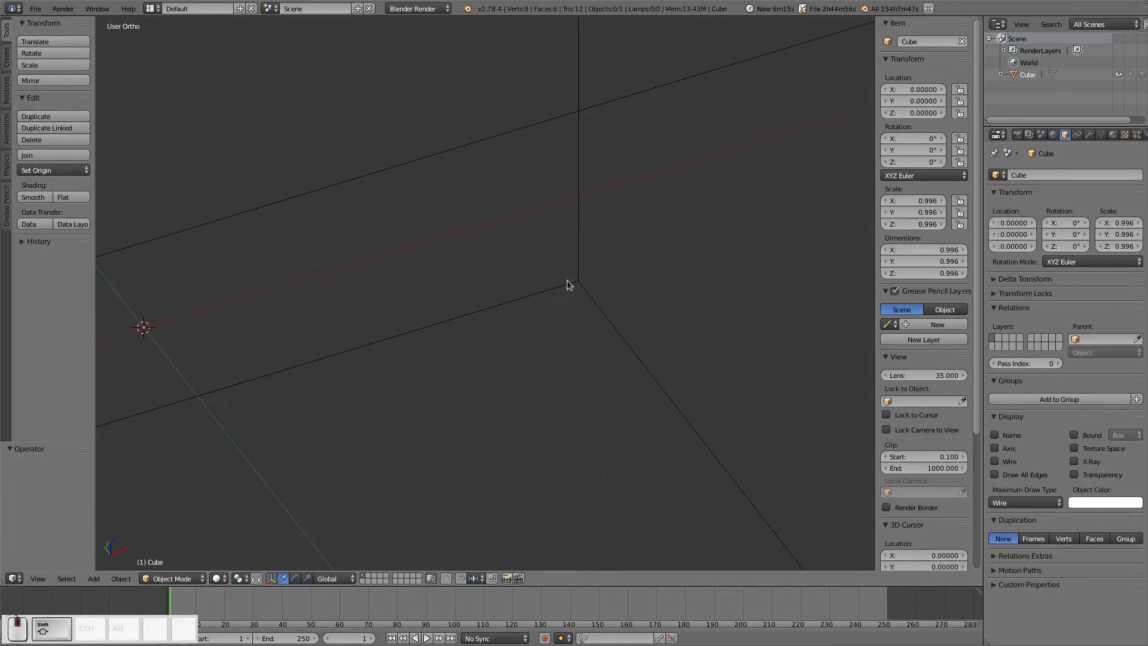
middle_click_drag(568, 285, 662, 274, "shift")
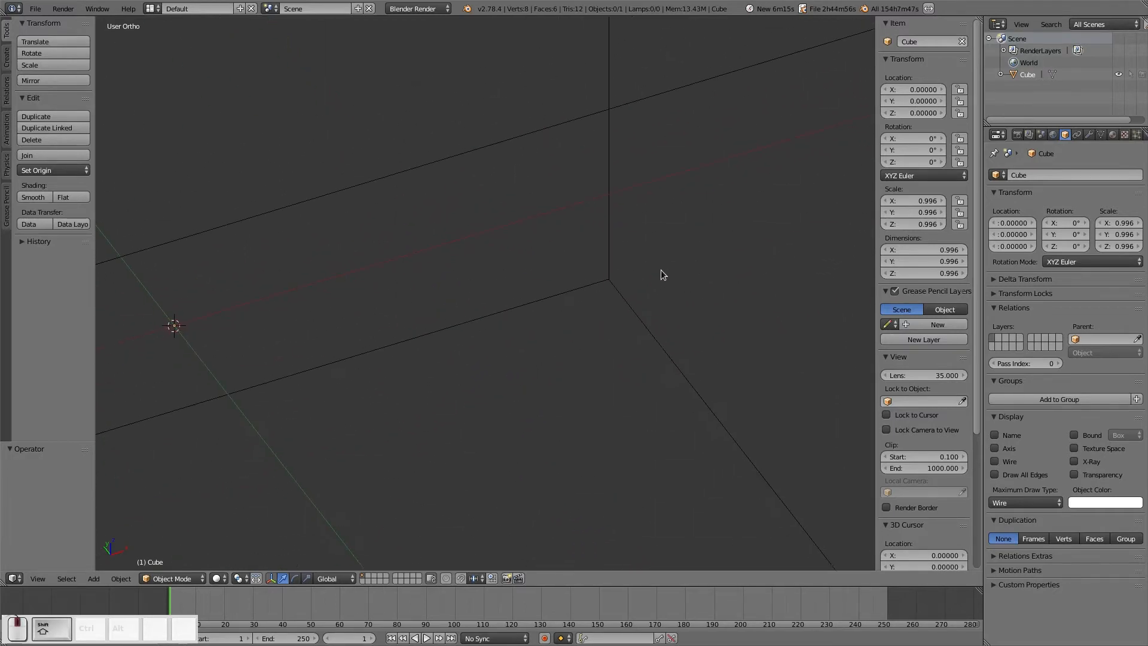
middle_click_drag(258, 375, 554, 413, "shift")
middle_click_drag(533, 223, 578, 387, "shift")
scroll(546, 300, "down", 11)
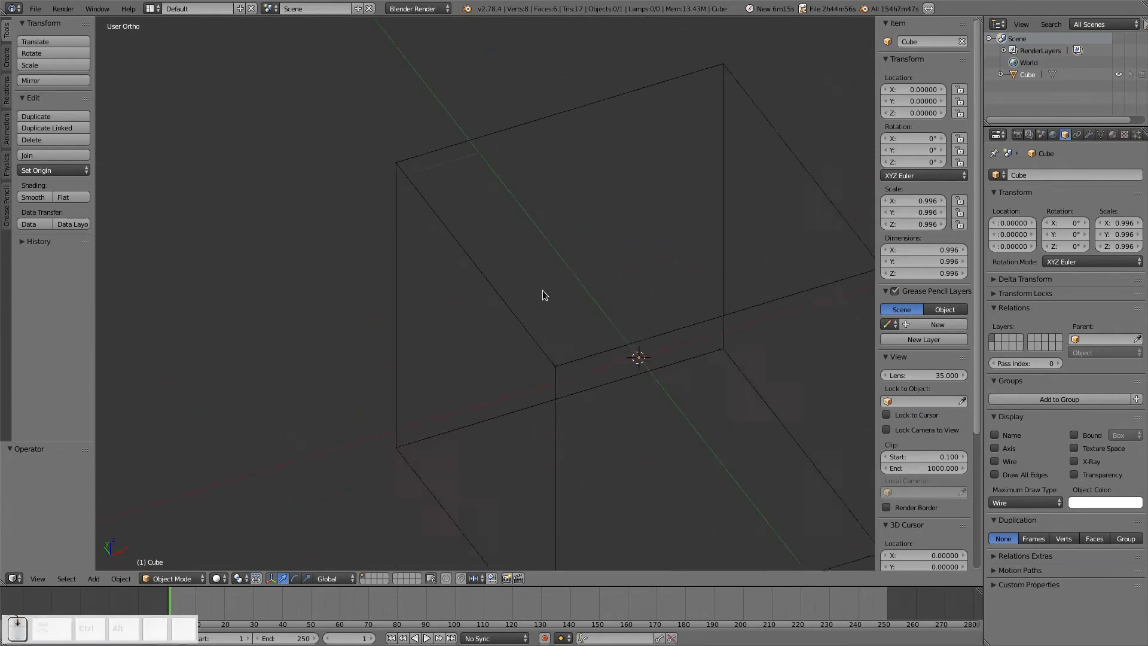
middle_click_drag(633, 361, 474, 292, "shift")
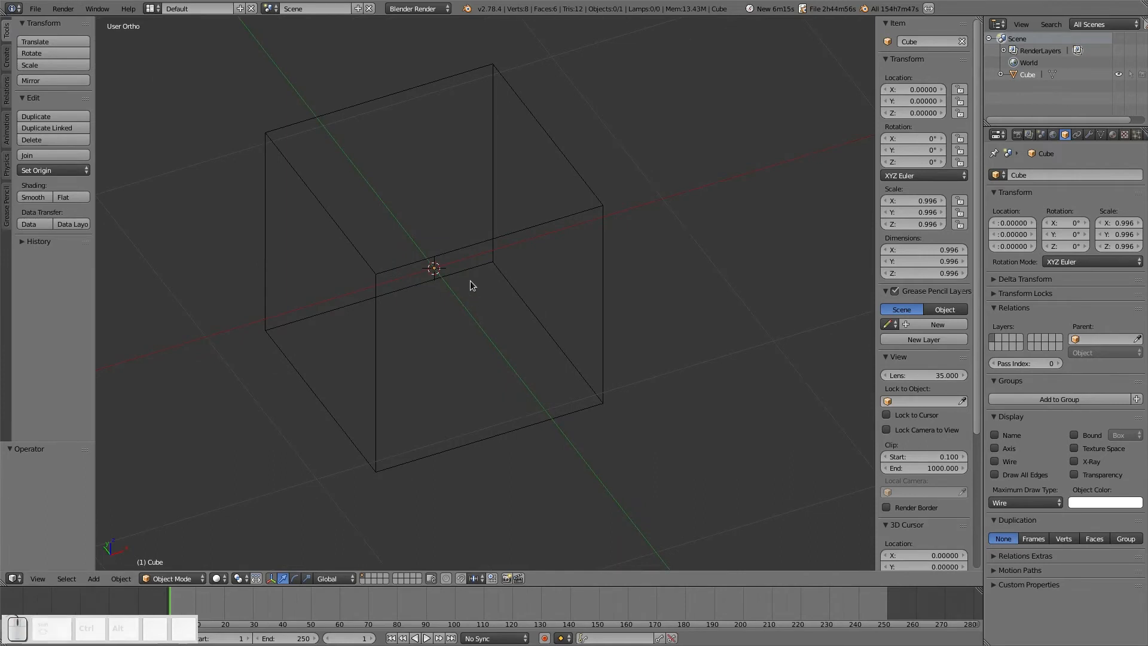
scroll(471, 285, "down", 10, "ctrl")
scroll(470, 286, "up", 13, "ctrl")
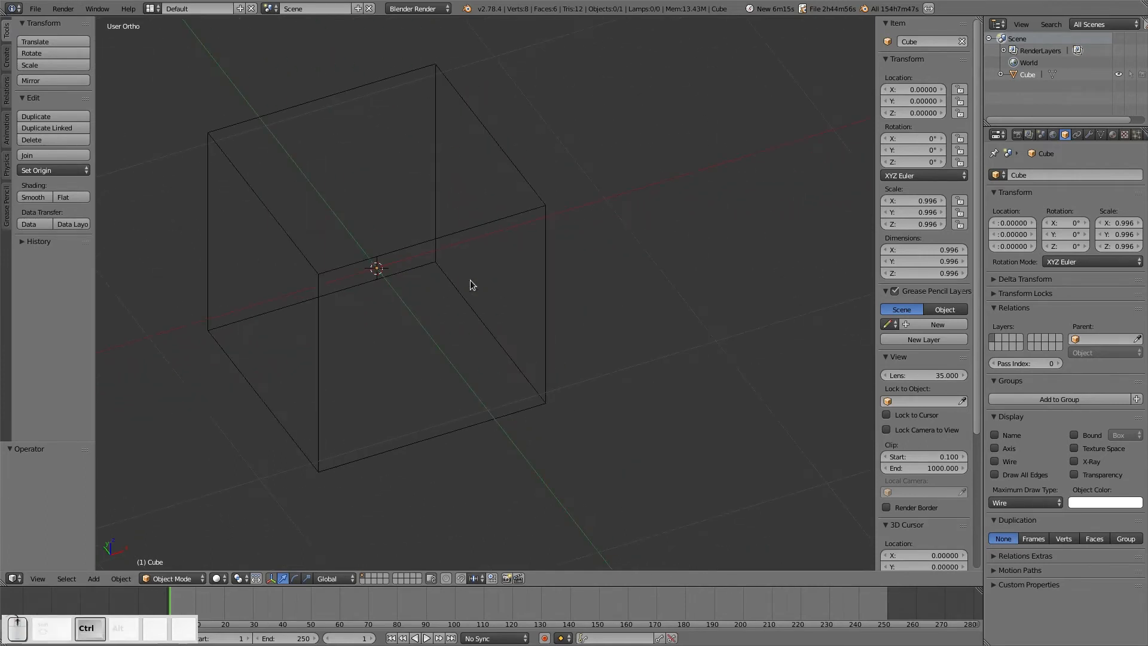
Step: Pan the wireframe cube sideways in fixed increments in both directions, and step forward and back through the timeline frames
scroll(470, 286, "up", 3, "ctrl")
scroll(470, 286, "down", 13, "ctrl")
scroll(472, 283, "up", 4, "ctrl")
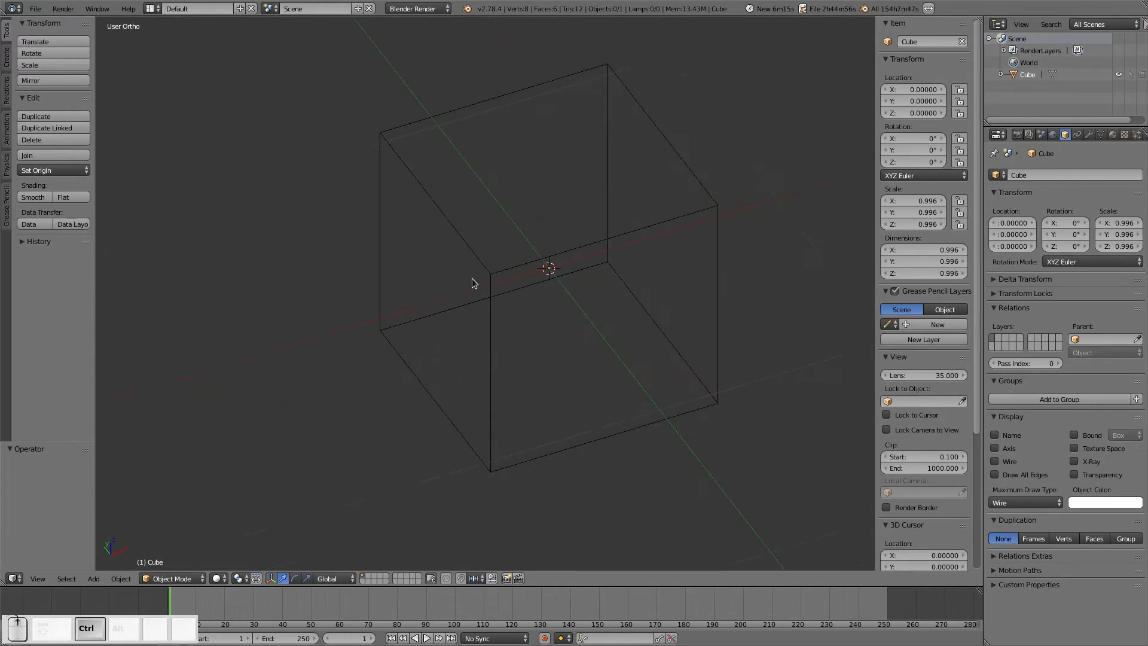
scroll(473, 283, "up", 4, "ctrl")
scroll(473, 280, "down", 6, "alt")
scroll(473, 280, "up", 6, "alt")
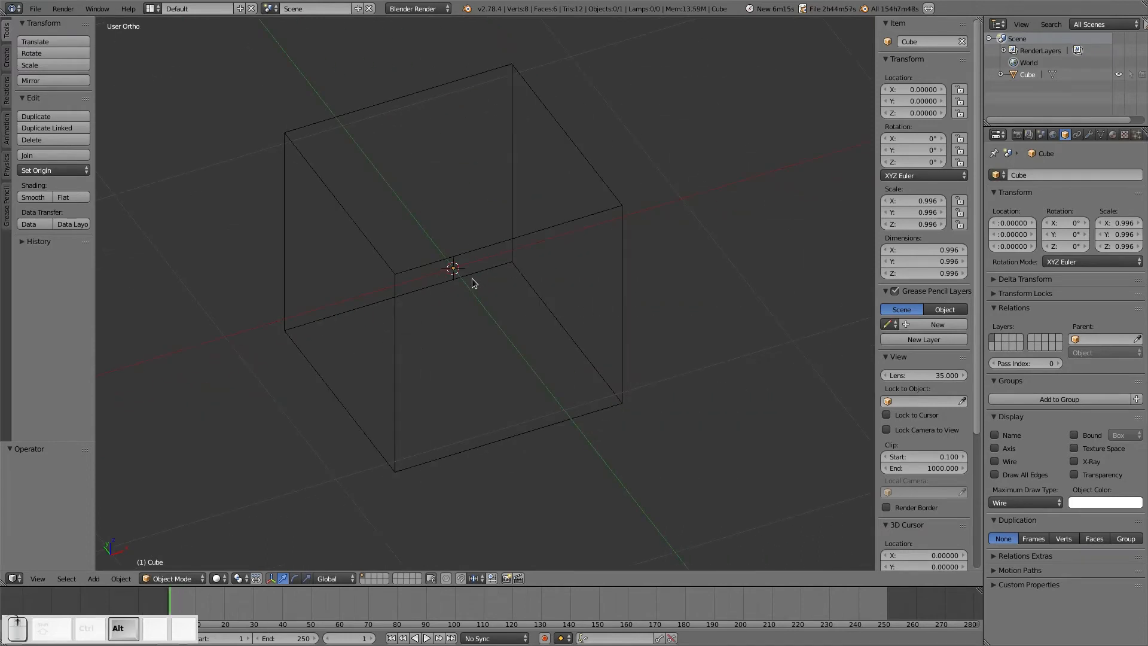
scroll(473, 283, "down", 10, "alt")
scroll(473, 283, "up", 11, "alt")
Step: Shift the view of the cube up and down in fixed increments and bring it back near the viewport's centre
scroll(473, 282, "down", 4, "shift")
scroll(472, 282, "up", 11, "shift")
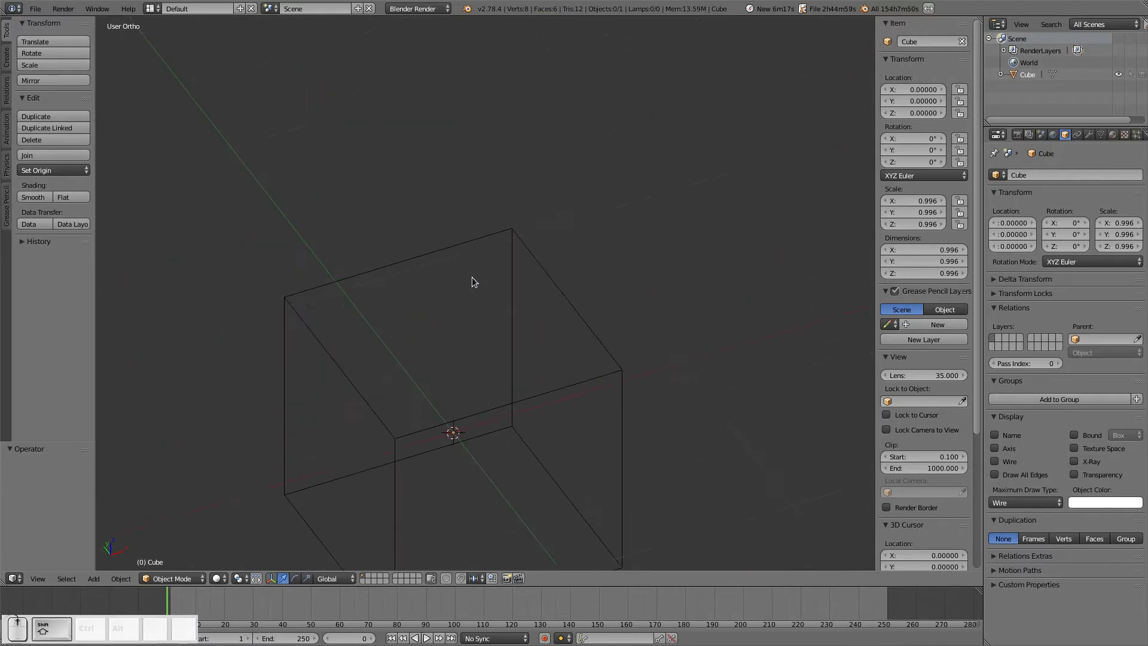
scroll(472, 282, "down", 4, "shift")
scroll(472, 282, "down", 6, "shift")
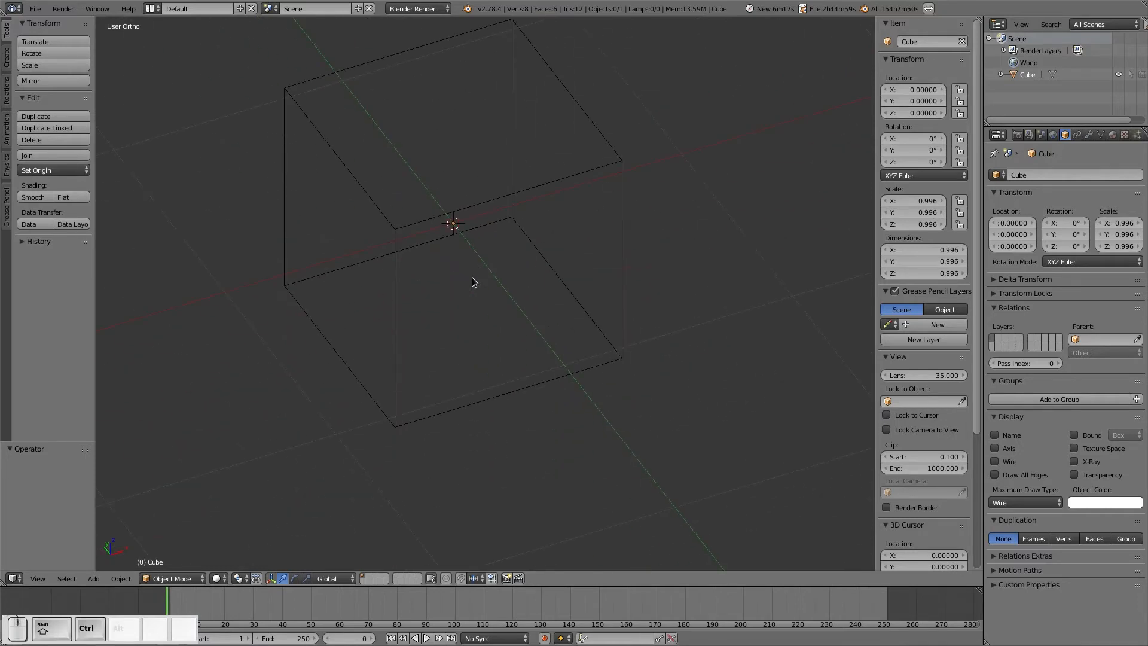
scroll(473, 281, "up", 8, "ctrl")
scroll(472, 280, "up", 4, "shift")
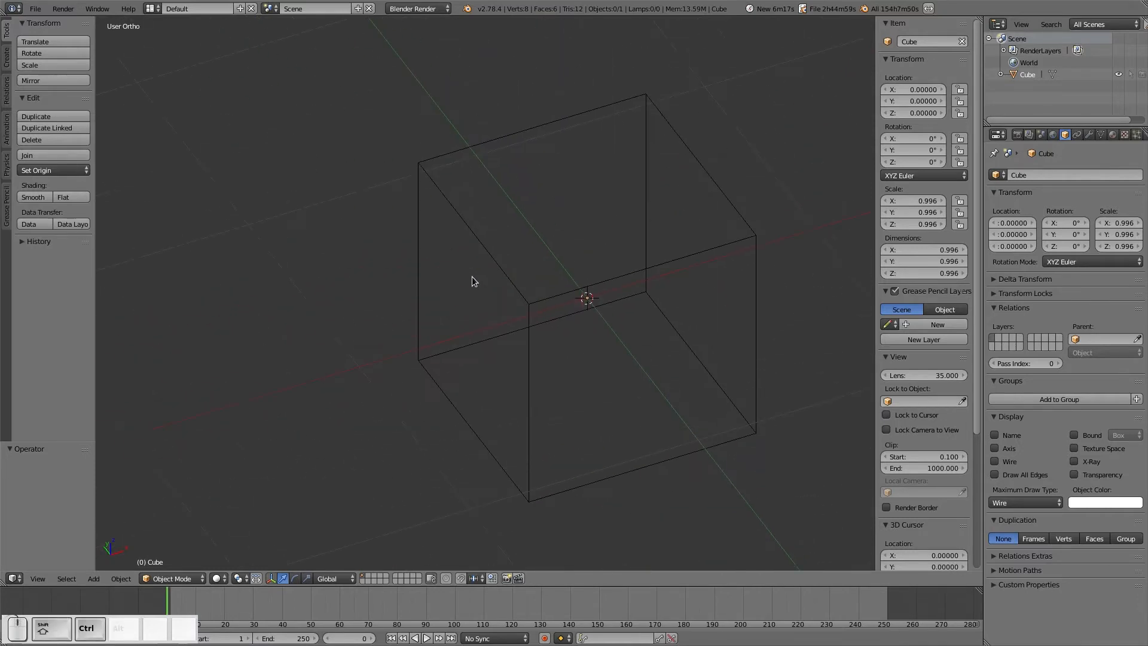
middle_click_drag(580, 281, 527, 251, "shift")
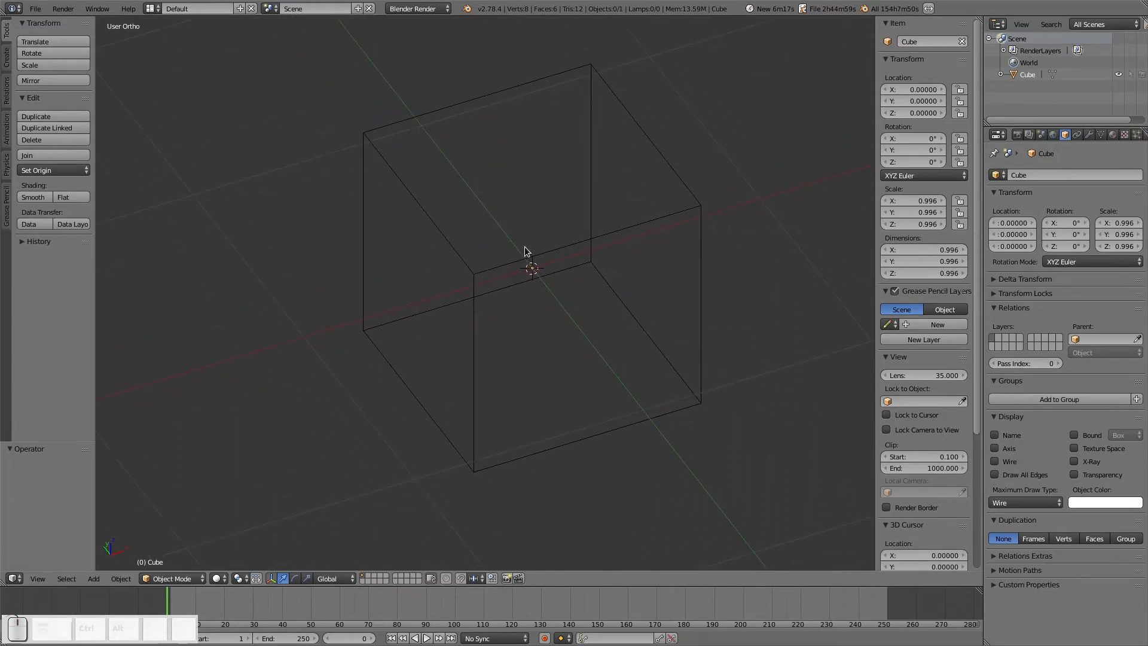
Step: Zoom out and in around the cube and look at the pivot point choices without picking one
scroll(525, 253, "down", 10)
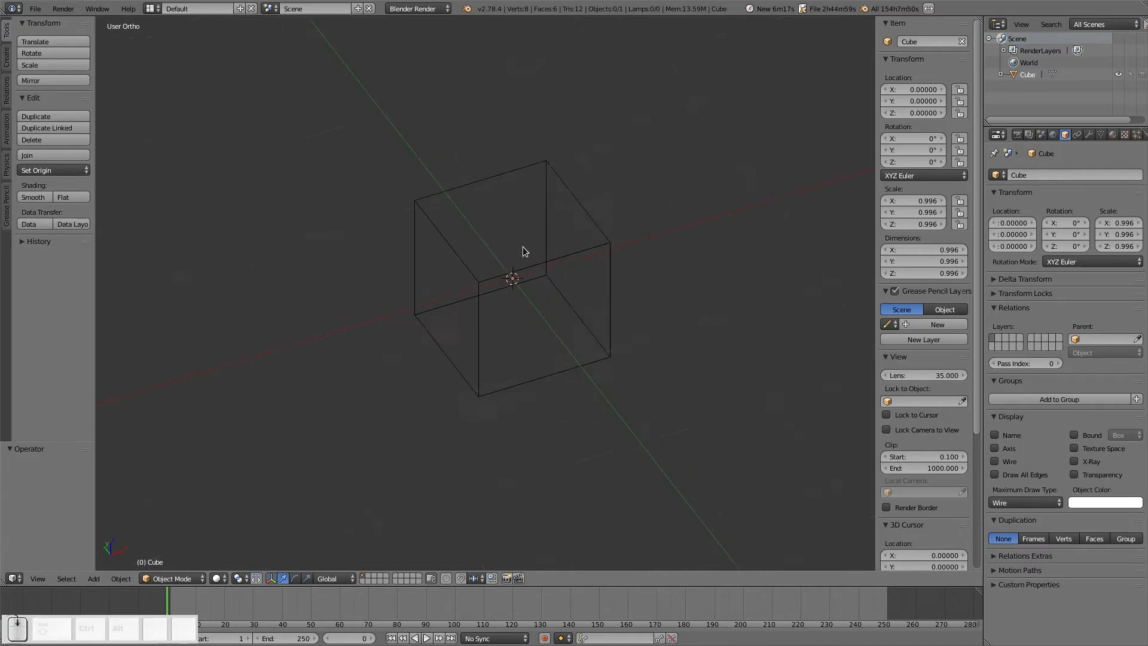
scroll(495, 285, "up", 4)
scroll(492, 286, "up", 3)
key("period")
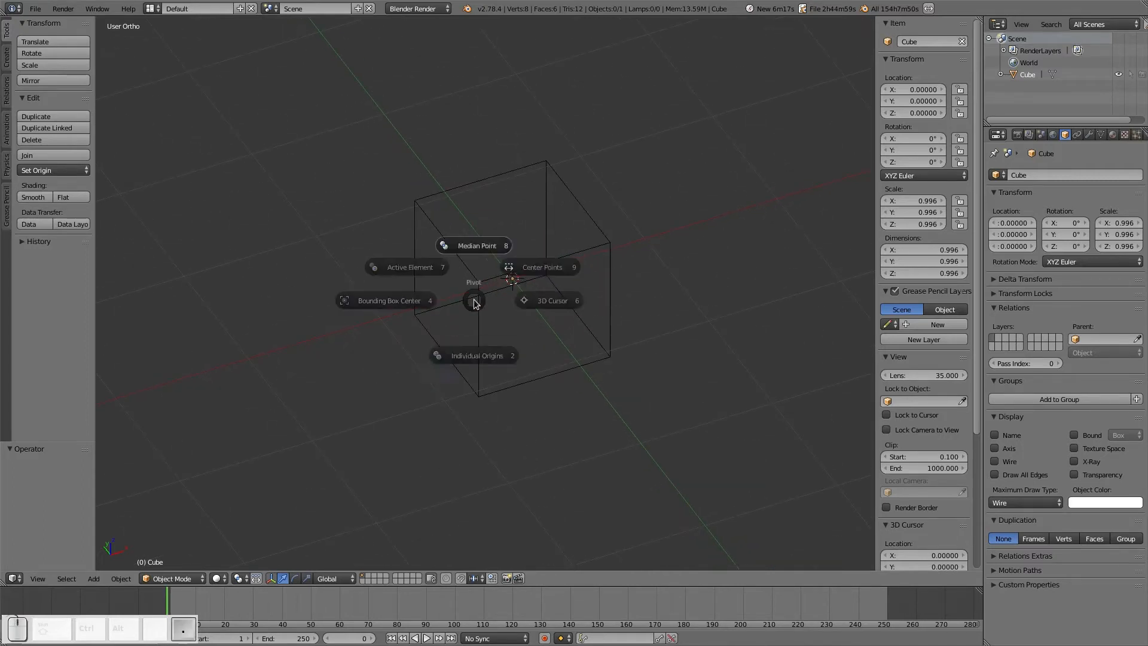
left_click(251, 250)
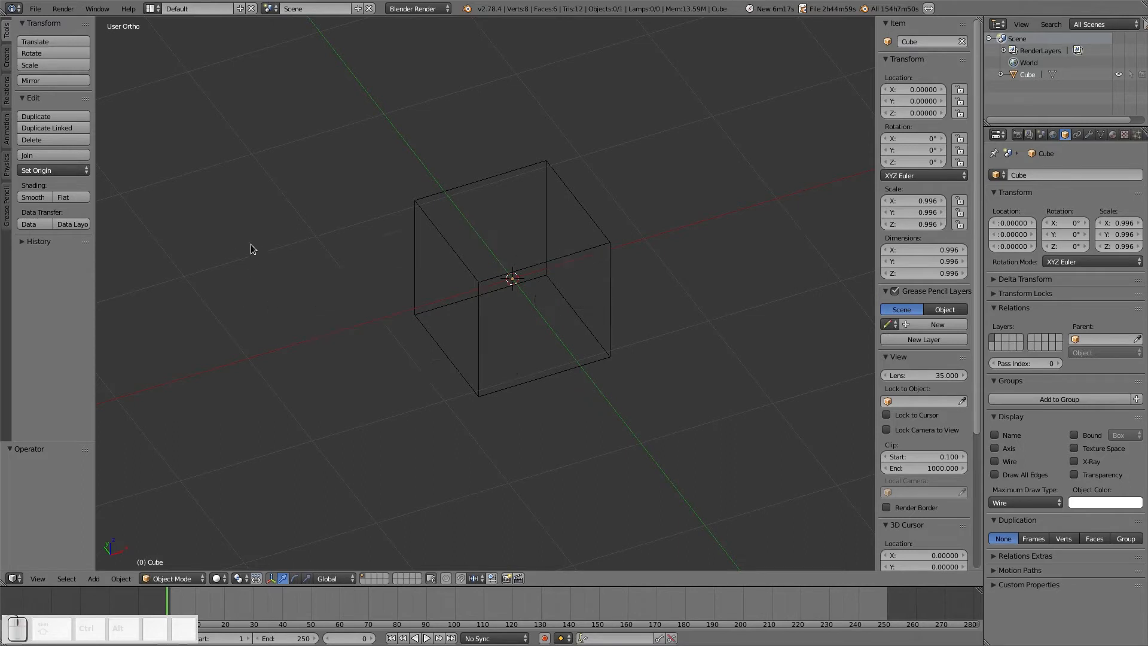
Step: Add a UV sphere, move it away from the cube to about X -3.32, Y 3.67, Z 2.32, and deselect it
scroll(331, 295, "down", 3)
key("shift+a")
mouse_move(333, 297)
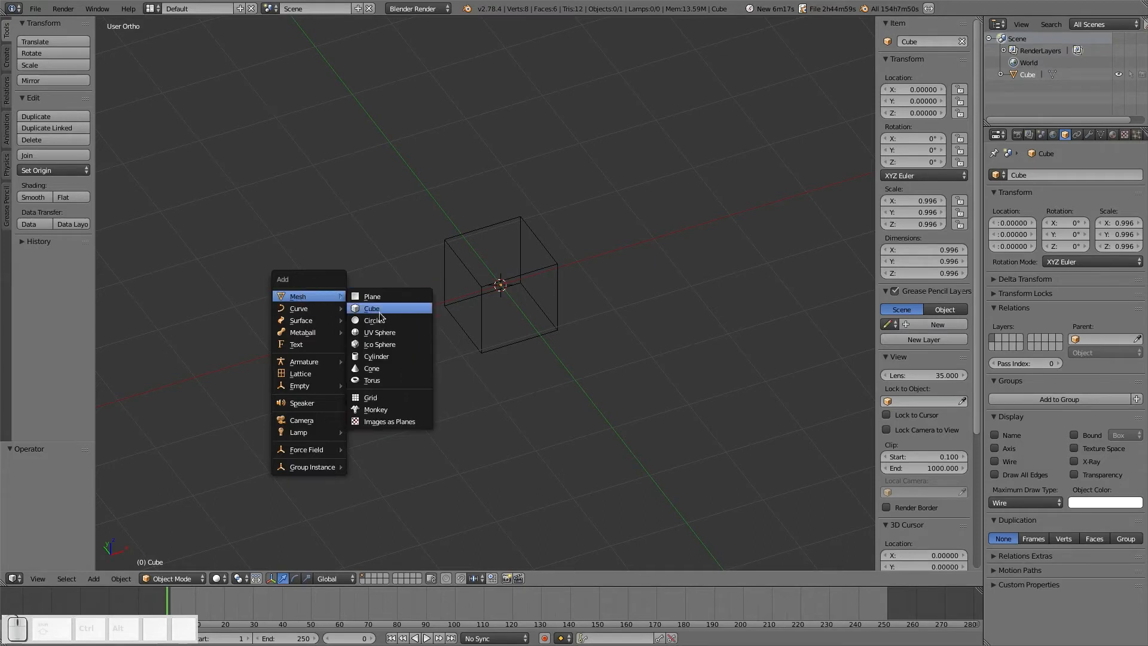
left_click(380, 332)
key("g")
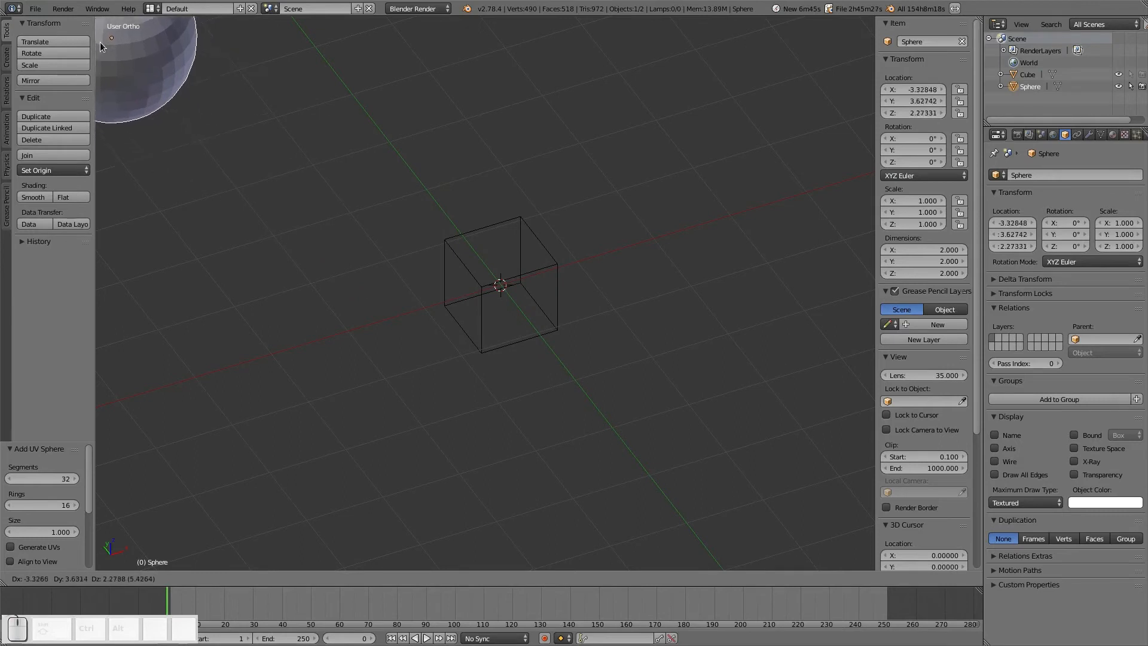
left_click(119, 69)
scroll(418, 269, "down", 3)
key("a")
Step: Zoom in close on the cube and reframe the view to fit all objects in the scene
scroll(442, 321, "up", 8)
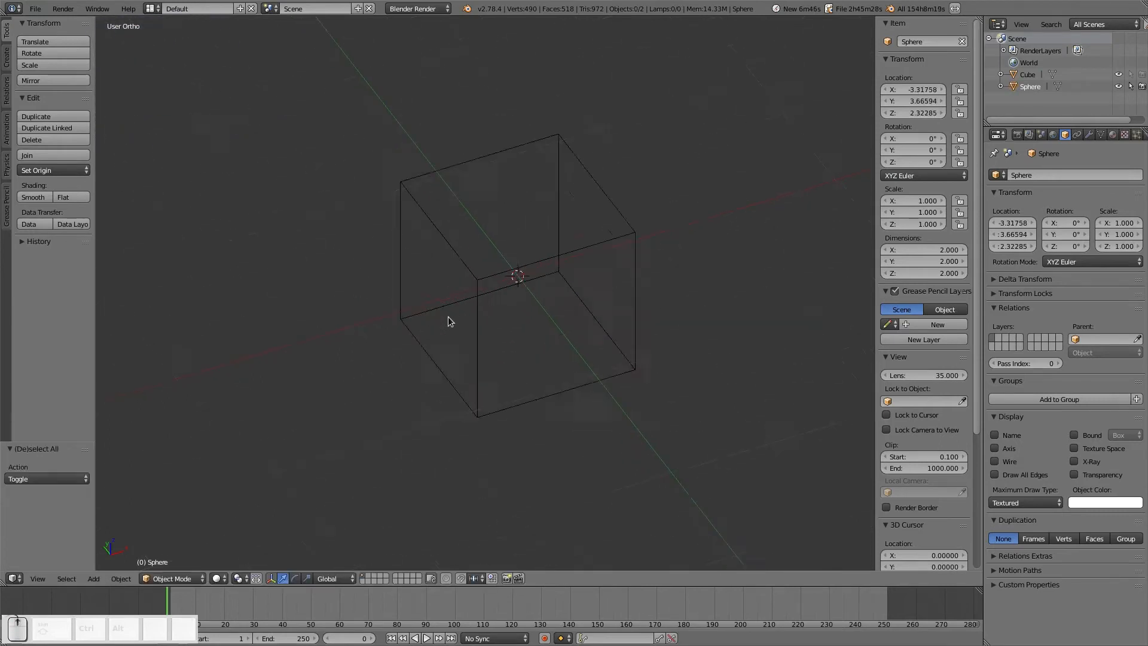
scroll(455, 306, "up", 1)
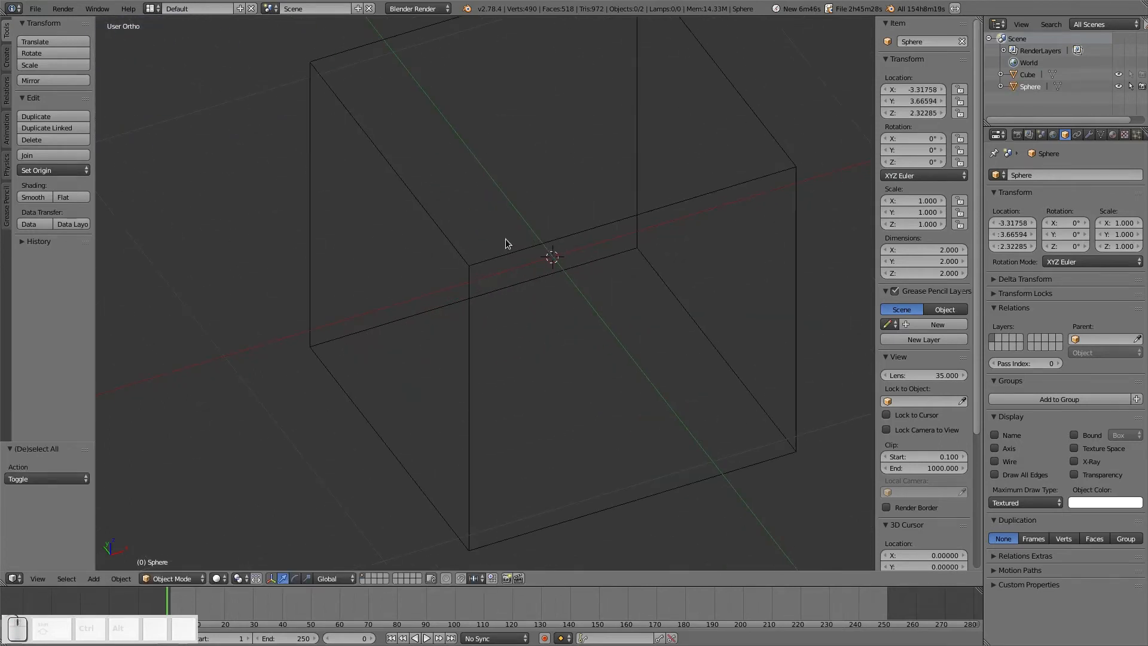
key("Home")
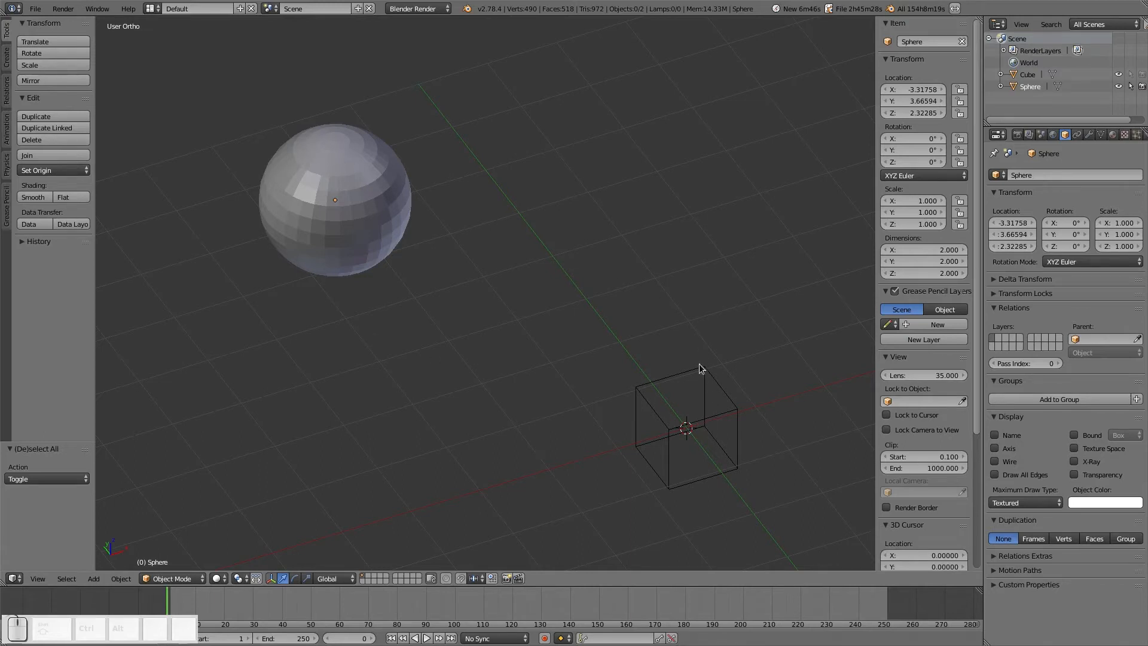
Step: Select the sphere, centre the view on it, and examine it by orbiting and zooming out
right_click(319, 189)
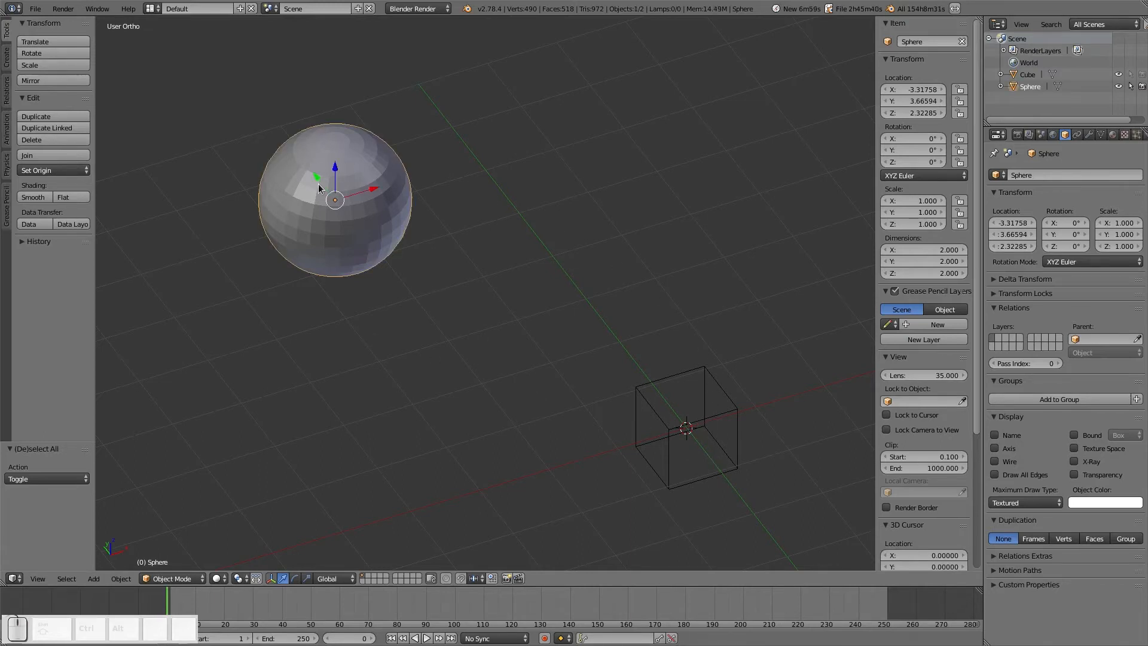
key("KP_Decimal")
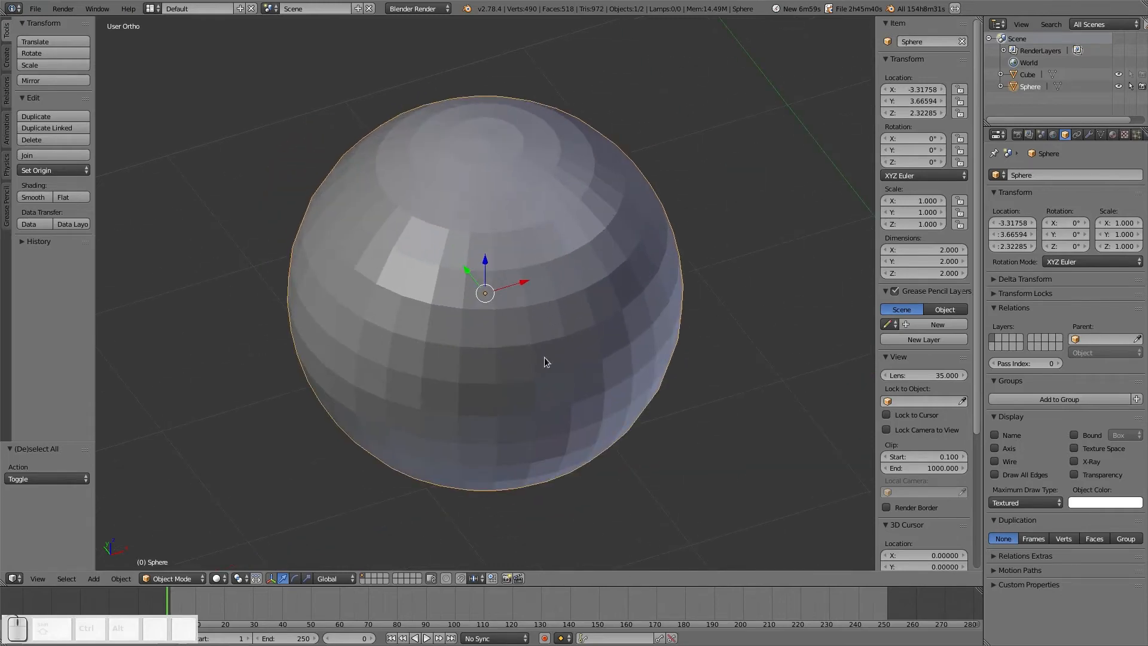
middle_click_drag(562, 342, 508, 261)
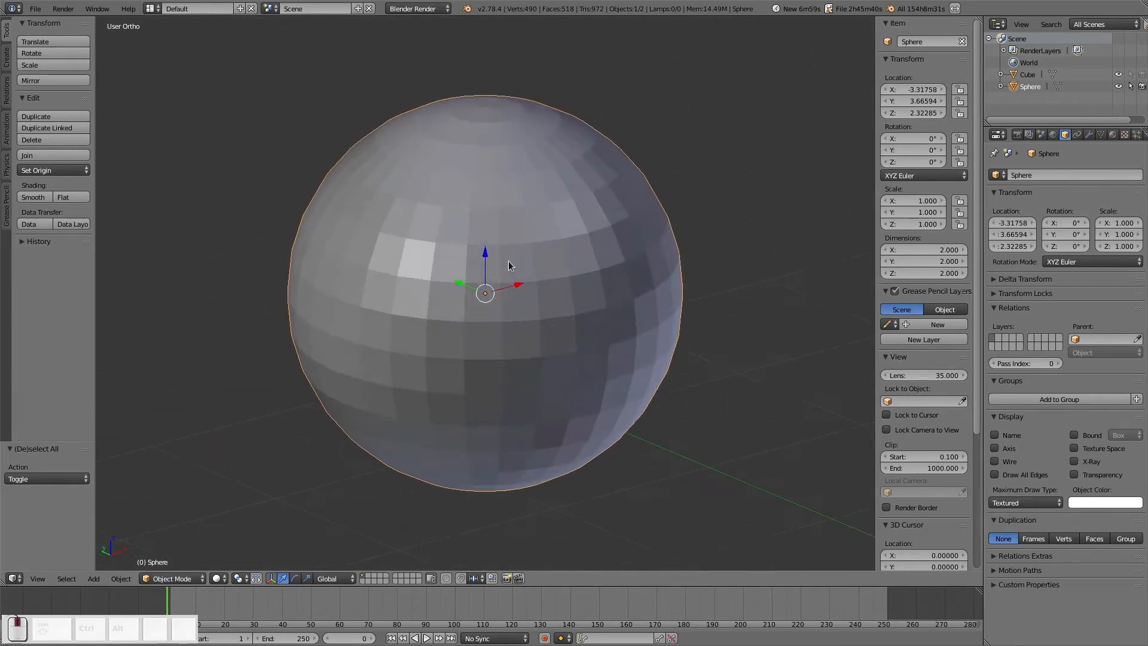
scroll(488, 305, "down", 3)
scroll(489, 305, "down", 3)
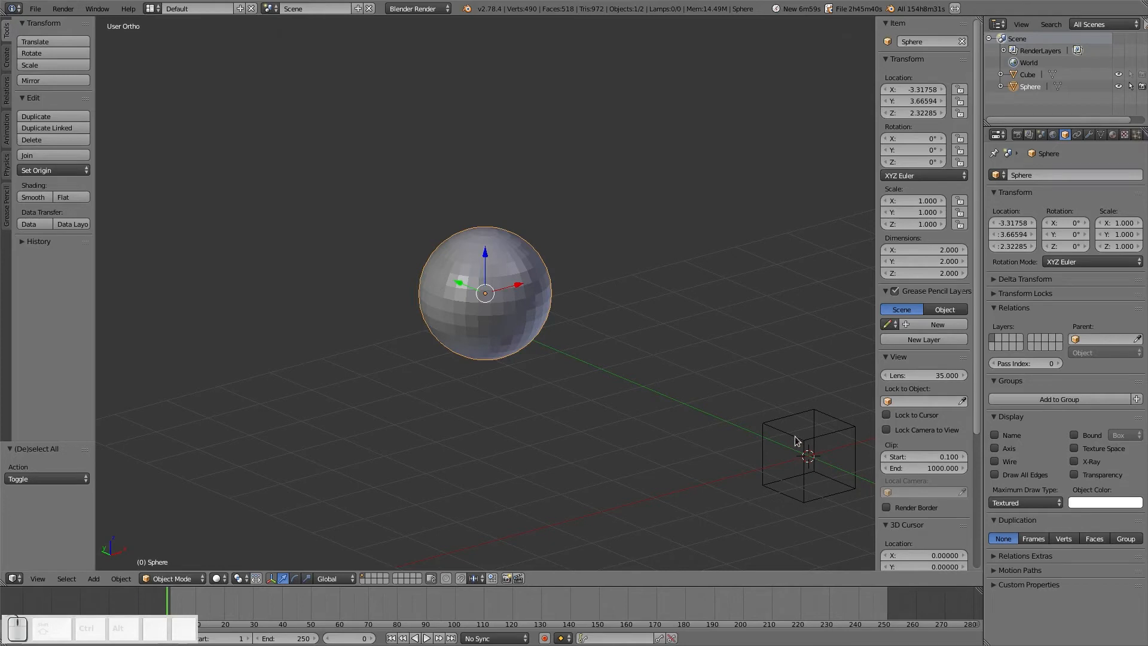
Step: Add a mesh circle at the world origin and centre the view on it
key("shift+a")
mouse_move(731, 411)
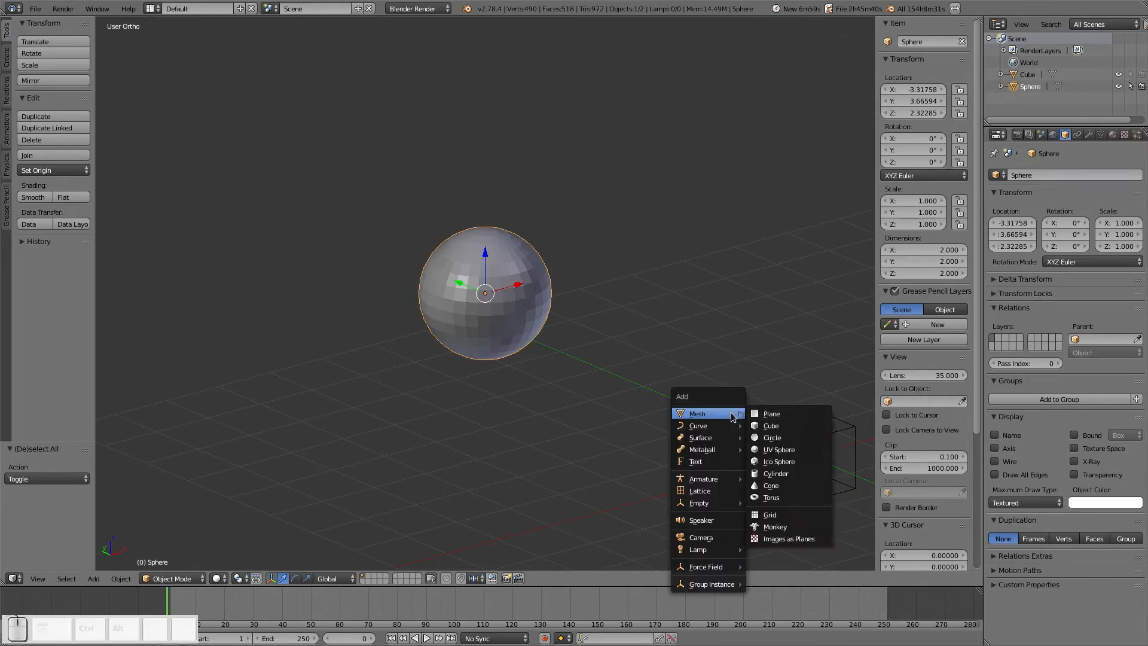
left_click(771, 442)
middle_click_drag(782, 474, 717, 442)
middle_click_drag(509, 303, 532, 306)
key("KP_Decimal")
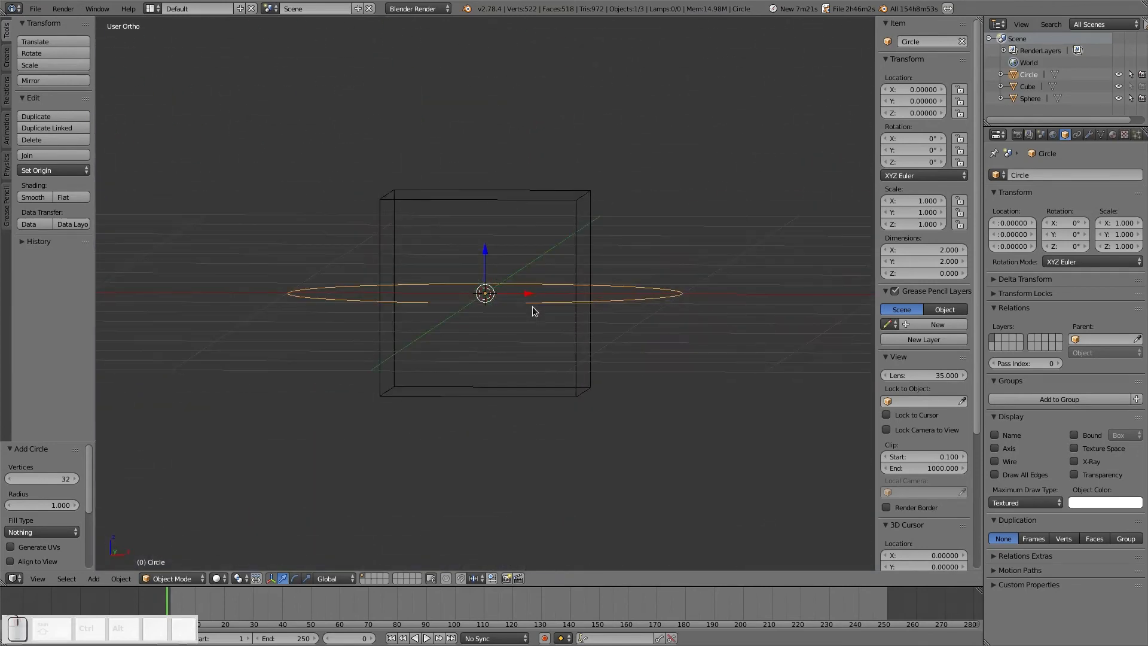
Step: Fit all objects in the view, and examine the unselected sphere up close and from another angle before zooming out
key("Home")
middle_click_drag(418, 323, 276, 324)
middle_click_drag(496, 283, 371, 385, "shift")
scroll(406, 370, "up", 6)
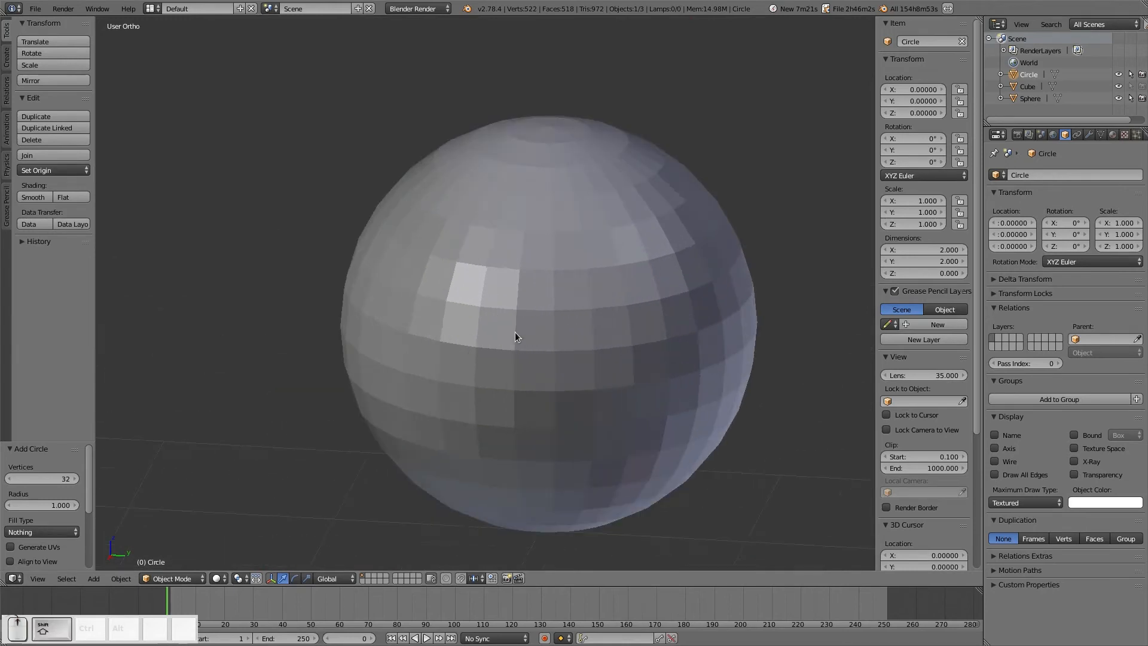
mouse_move(594, 309)
middle_mouse_down()
mouse_move(530, 329)
mouse_move(444, 281)
mouse_move(342, 322)
mouse_move(210, 321)
mouse_move(242, 364)
mouse_move(508, 364)
mouse_move(423, 323)
middle_mouse_up()
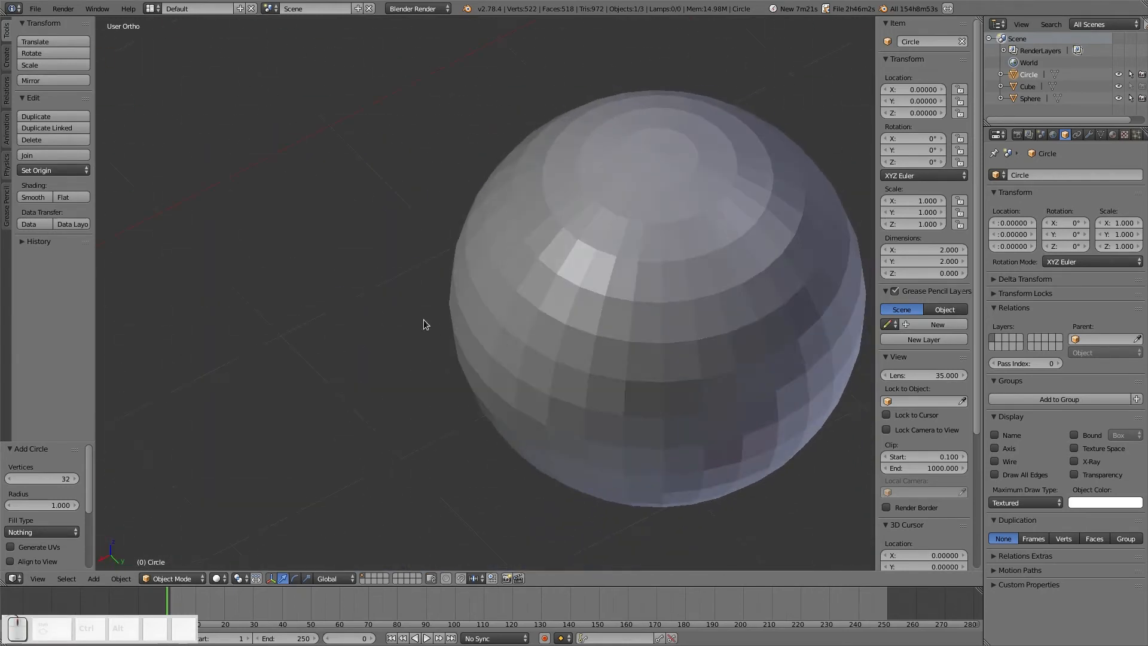
scroll(419, 324, "down", 8)
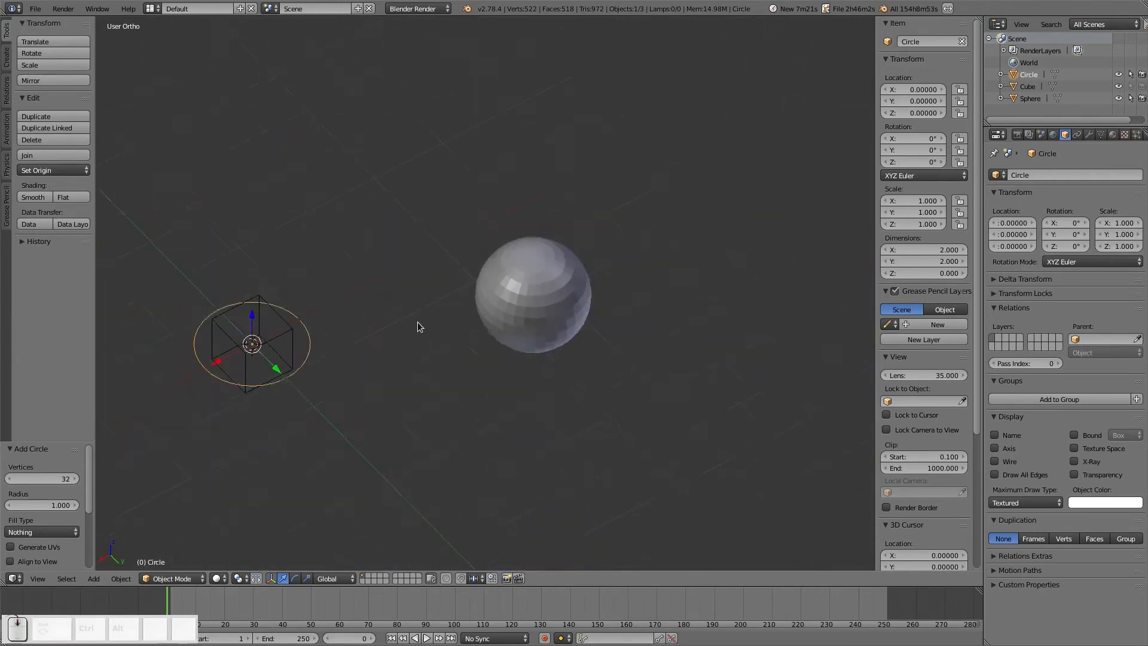
Step: Delete the circle, and clear the sphere's location to place it at the world origin
key("x")
left_click(362, 351)
right_click(487, 322)
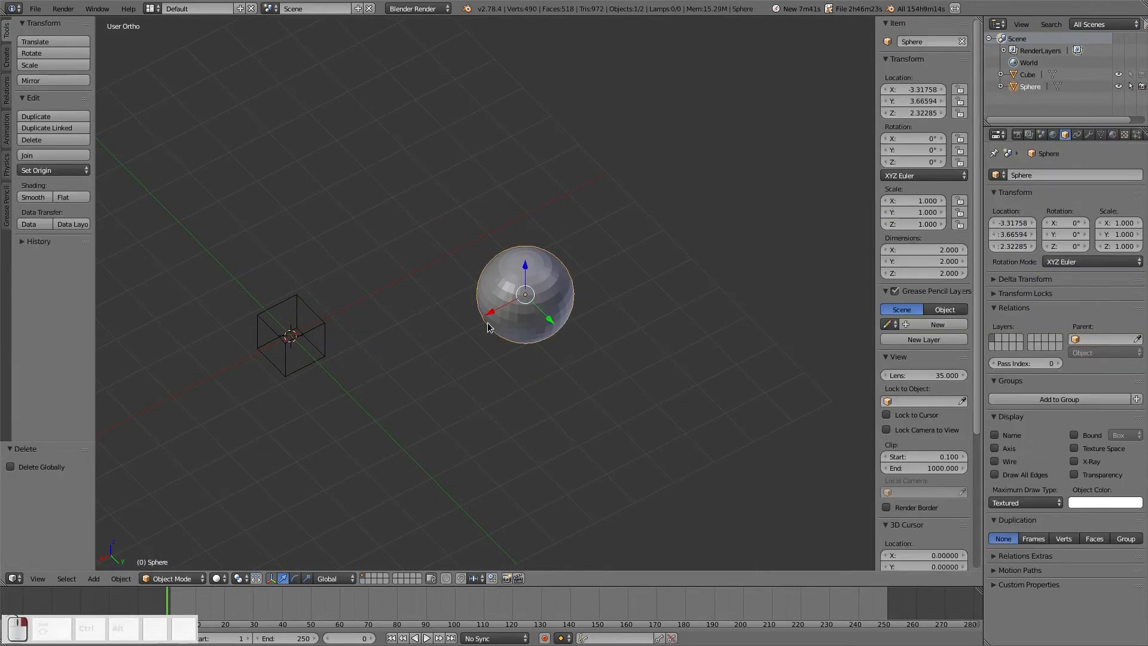
key("alt+g")
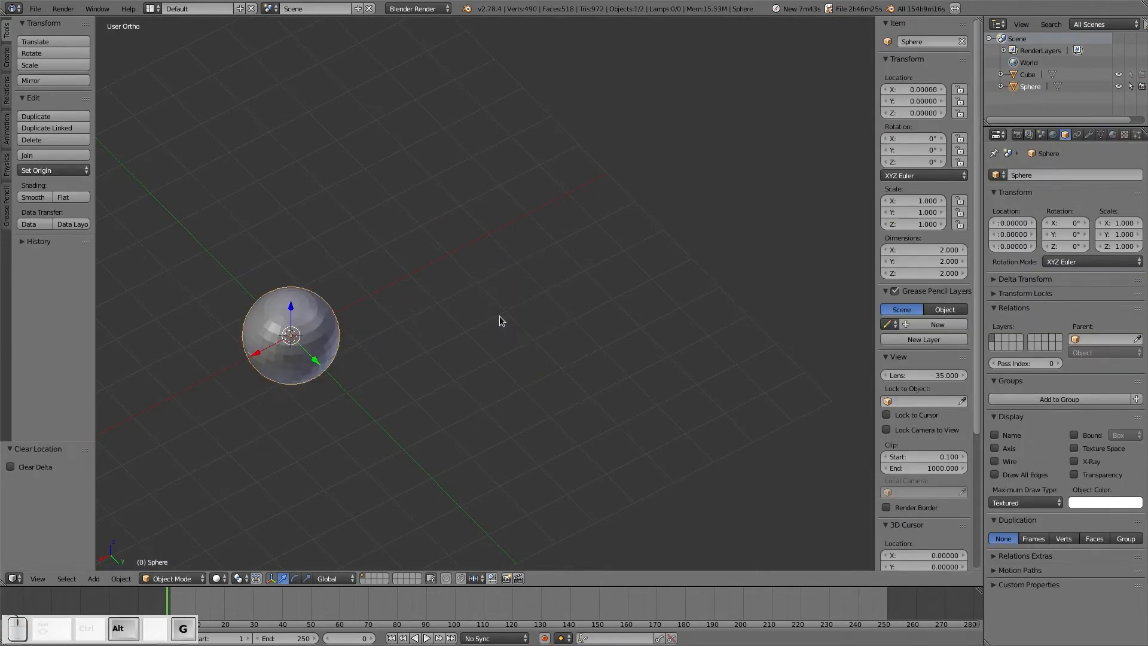
key("KP_Decimal")
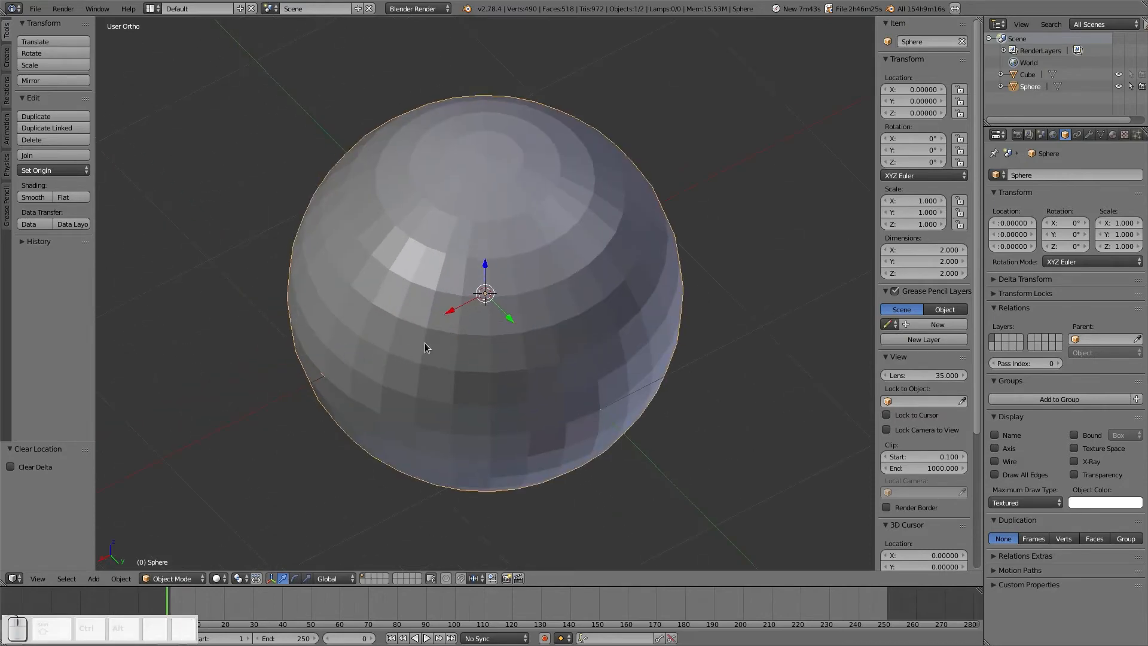
mouse_move(425, 336)
middle_mouse_down()
mouse_move(485, 333)
mouse_move(608, 281)
mouse_move(500, 333)
mouse_move(502, 317)
mouse_move(601, 304)
mouse_move(594, 326)
middle_mouse_up()
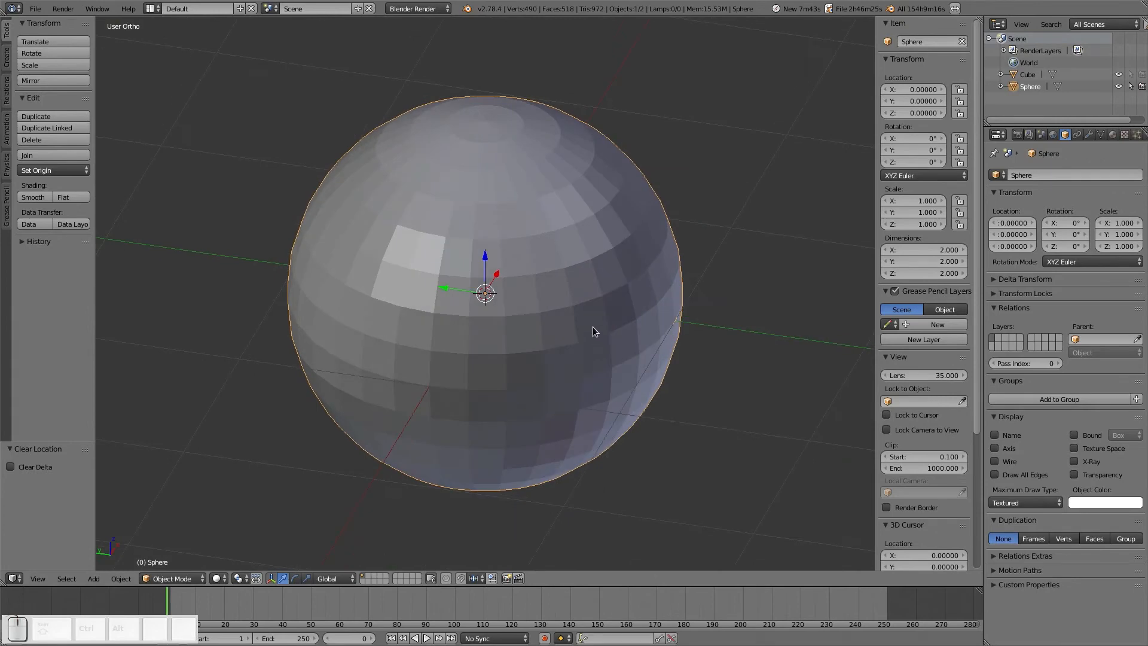
Step: Delete the sphere, leaving only the wireframe cube in the scene
key("x")
left_click(593, 329)
middle_click_drag(432, 296, 295, 300)
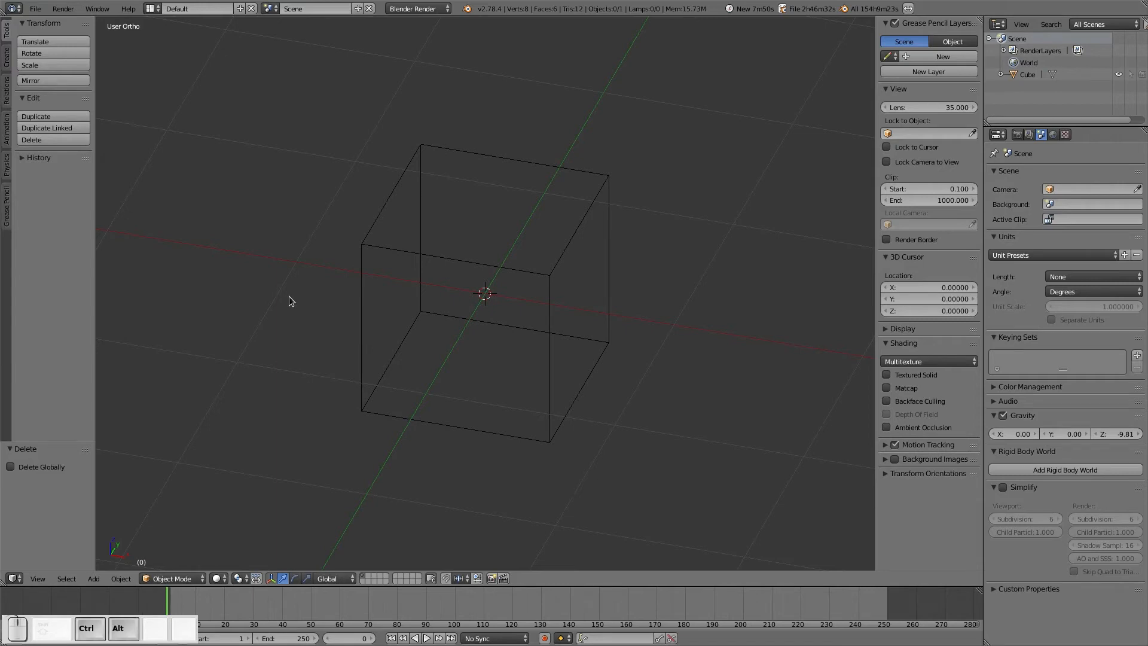
Step: Switch the viewport to quad view, and try zooming, panning and orbiting inside its individual views
key("ctrl+alt+q")
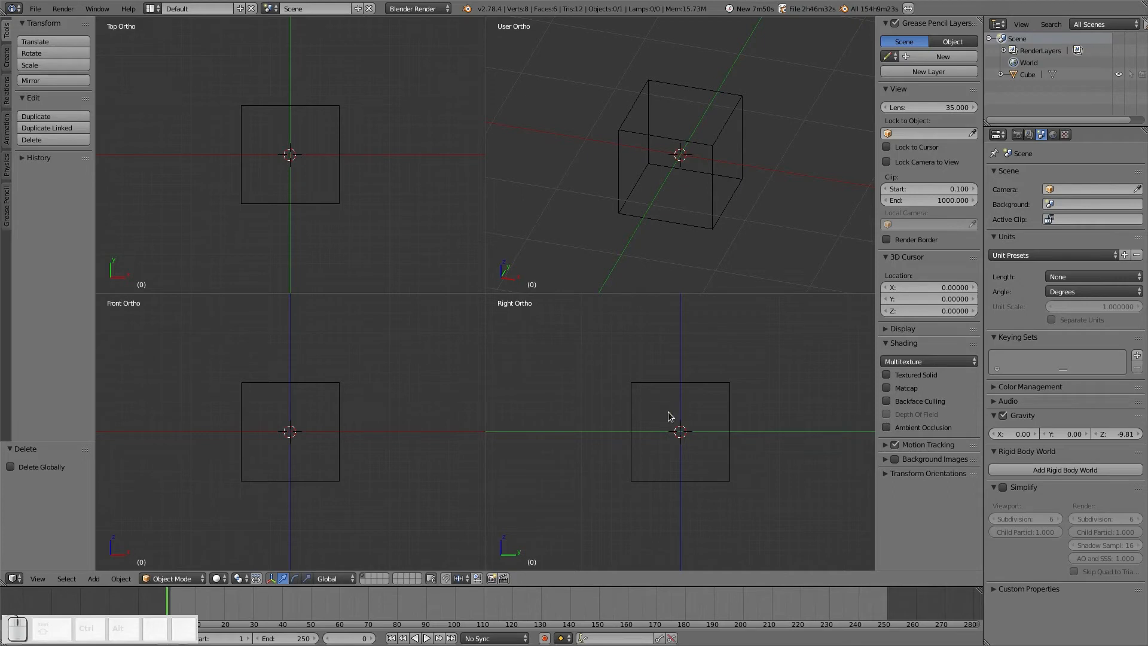
middle_click_drag(728, 174, 380, 176)
scroll(703, 165, "up", 4)
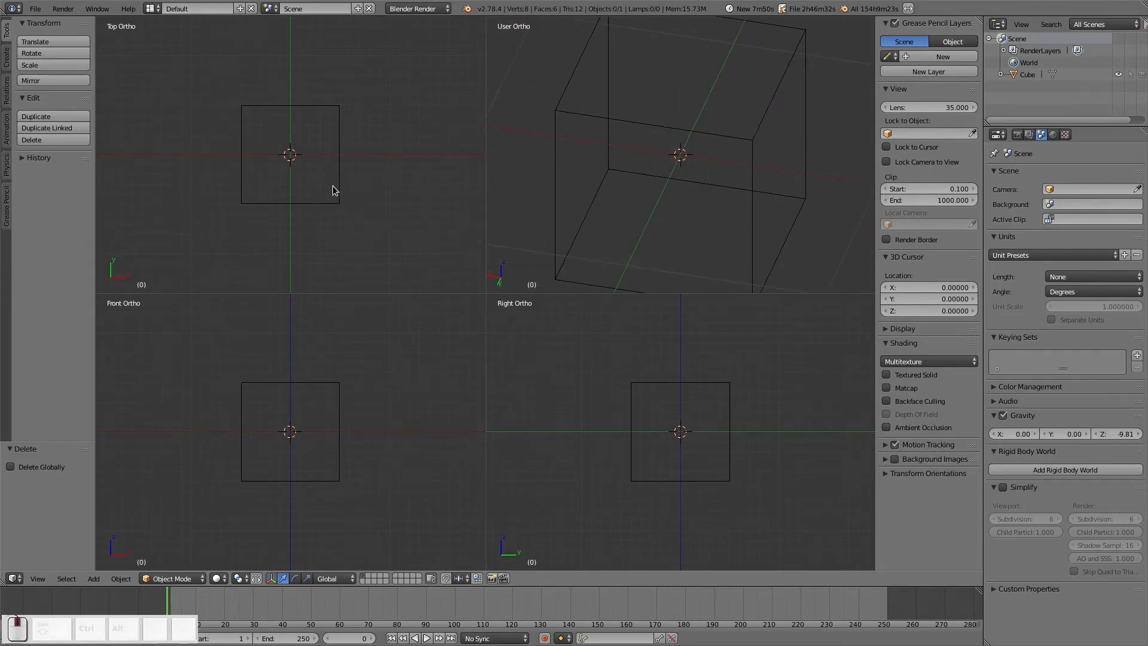
scroll(306, 205, "up", 5)
scroll(311, 384, "up", 4)
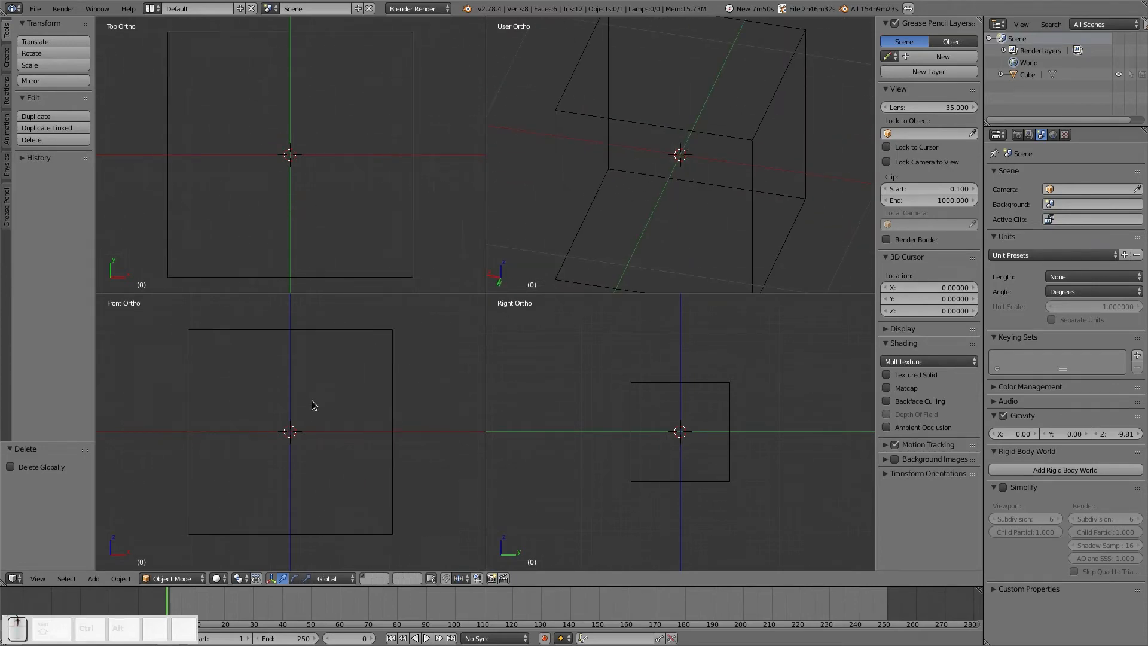
middle_click_drag(346, 415, 318, 426, "shift")
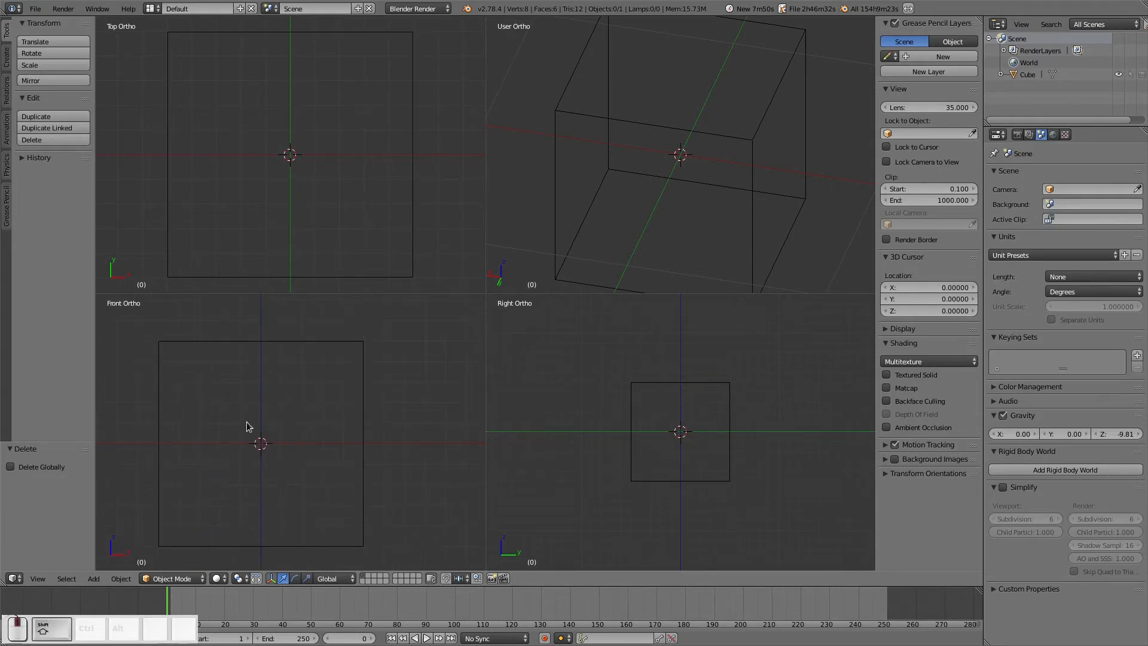
scroll(658, 455, "up", 4)
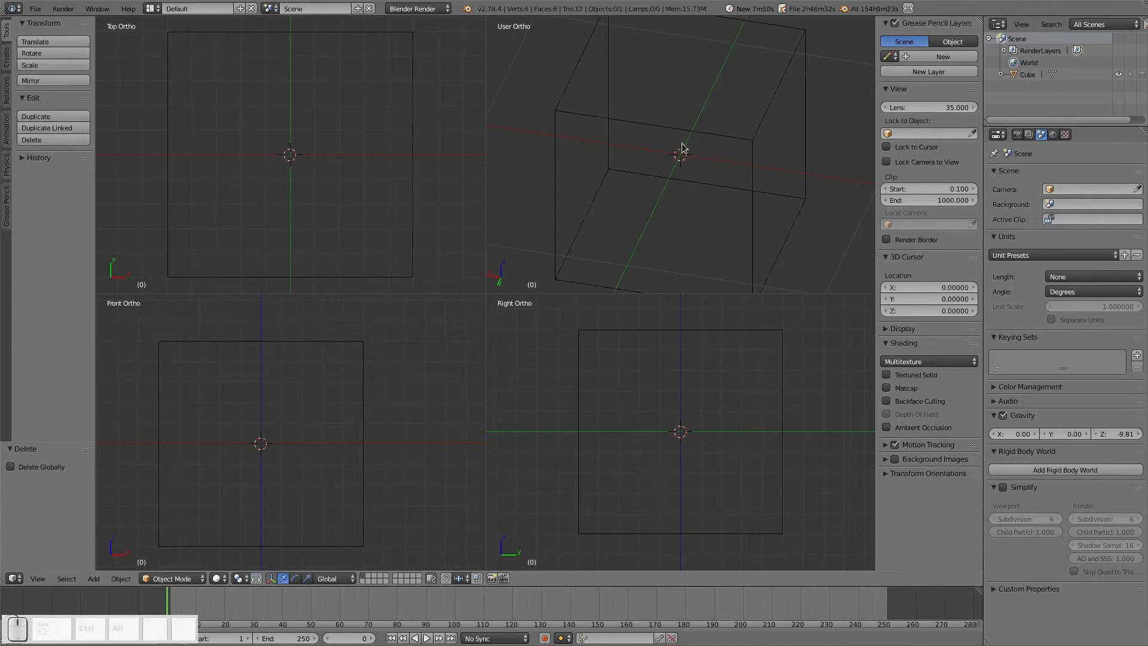
mouse_move(715, 173)
middle_mouse_down()
mouse_move(564, 133)
mouse_move(695, 154)
mouse_move(572, 188)
mouse_move(705, 174)
mouse_move(692, 175)
middle_mouse_up()
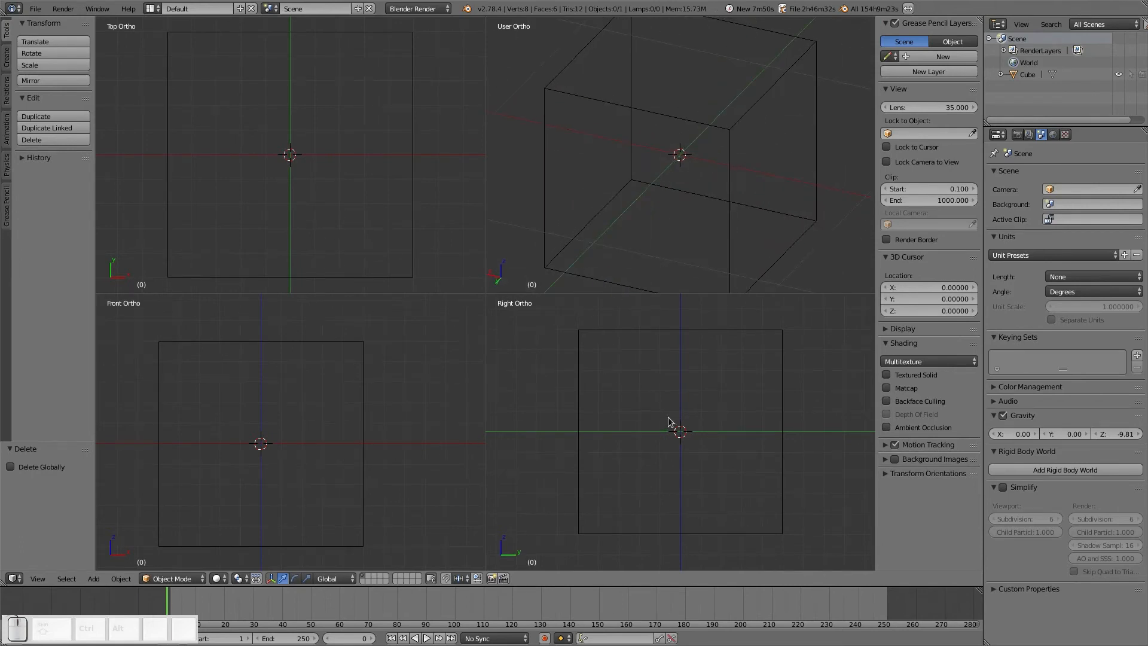
Step: Unlock rotation of the quad view's side views, orbit the right, front and top views, and lock rotation again
left_click(887, 331)
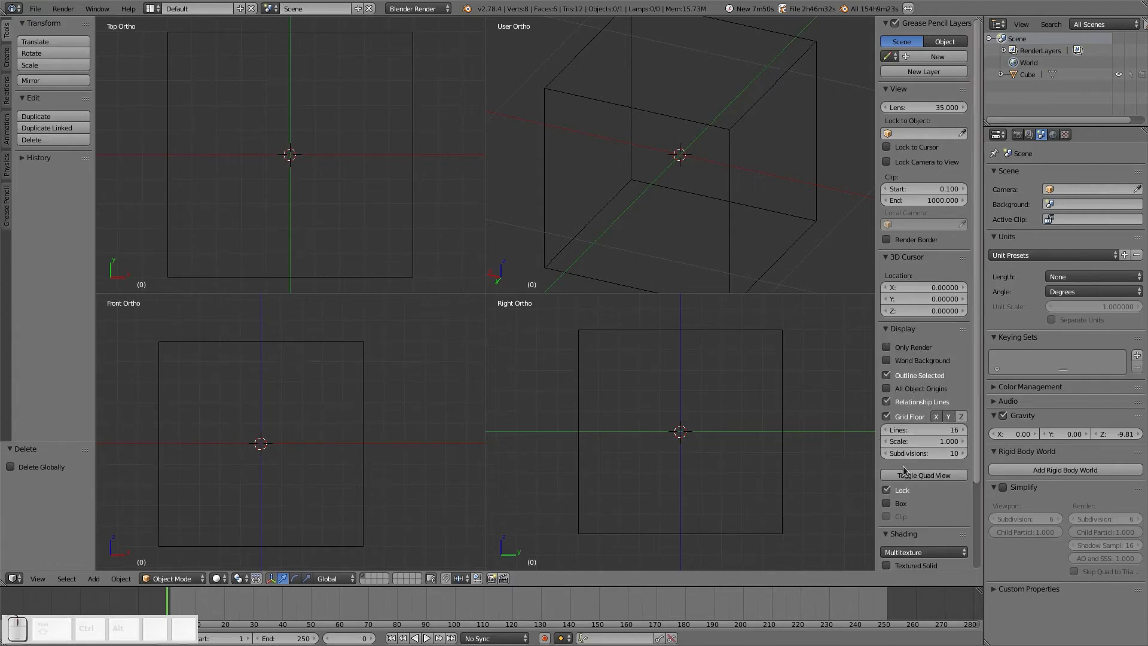
left_click(887, 490)
middle_click_drag(692, 441, 652, 454)
middle_click_drag(328, 436, 343, 413)
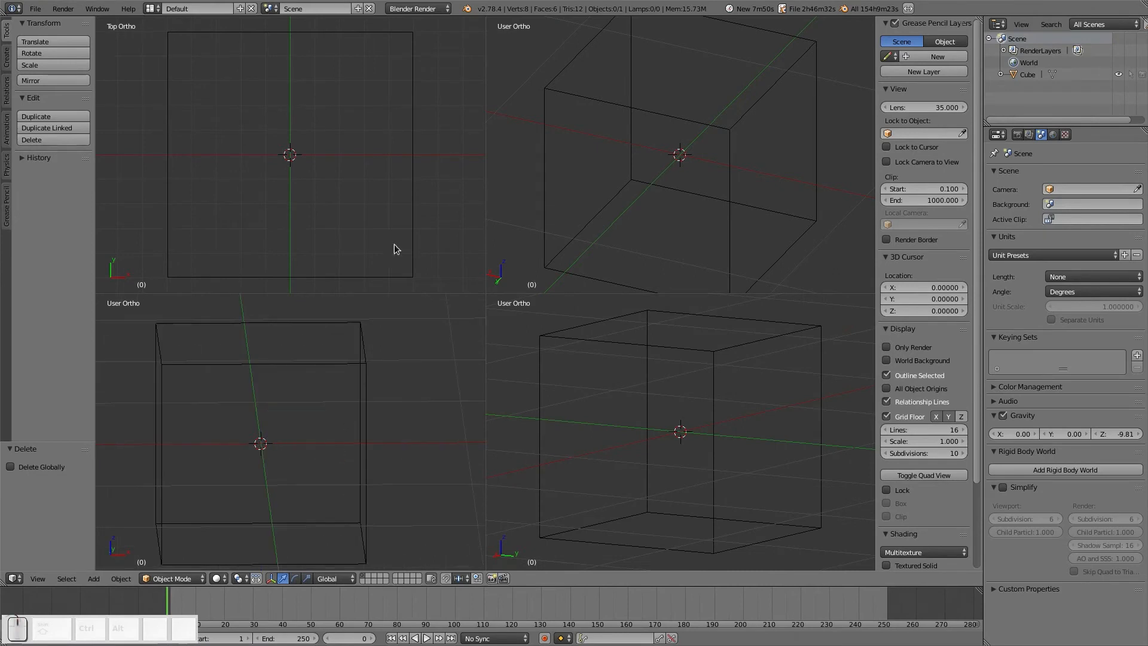
middle_click_drag(392, 248, 359, 256)
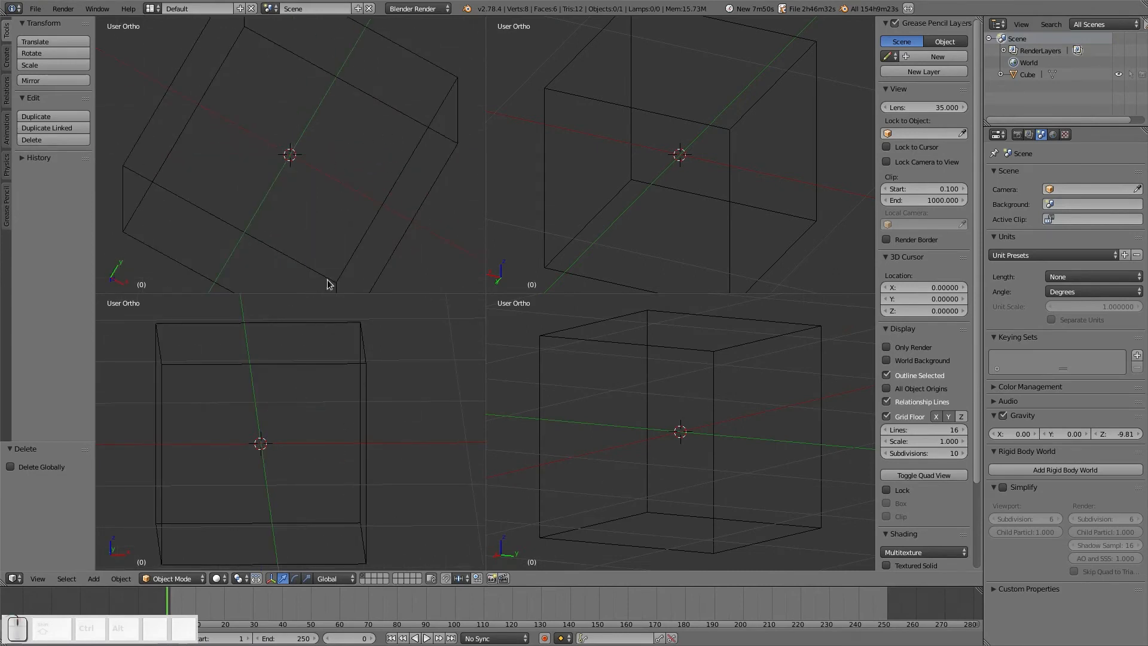
left_click(887, 491)
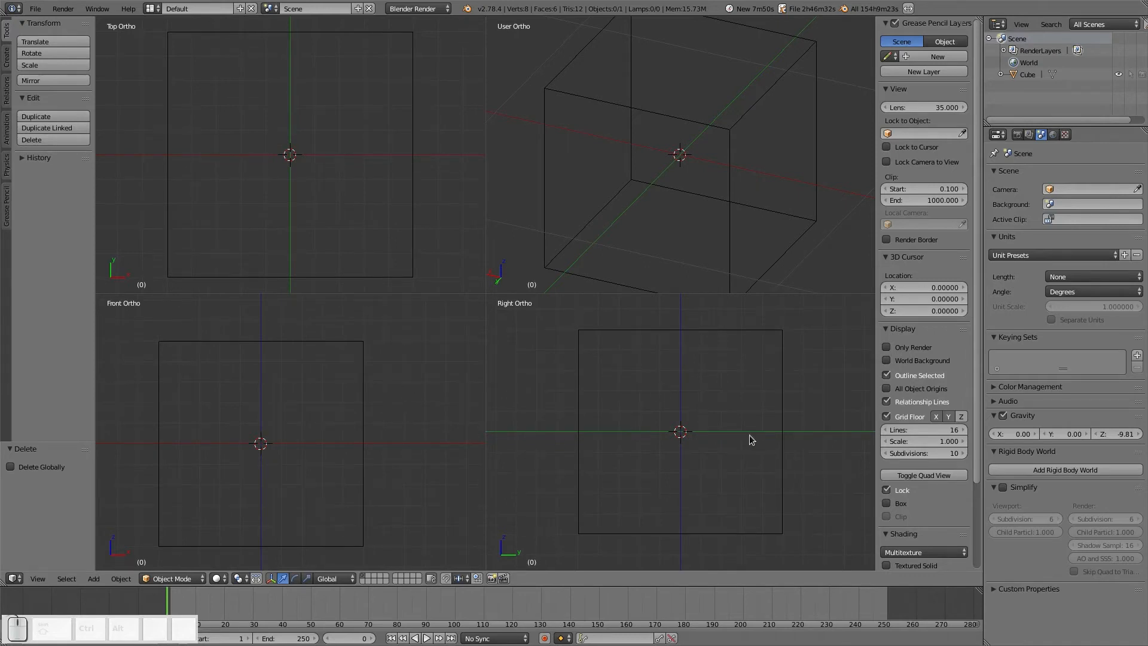
Step: Enable the quad view's Box option, and zoom the right view out and in to test the synchronized side views
left_click(887, 504)
left_click(887, 504)
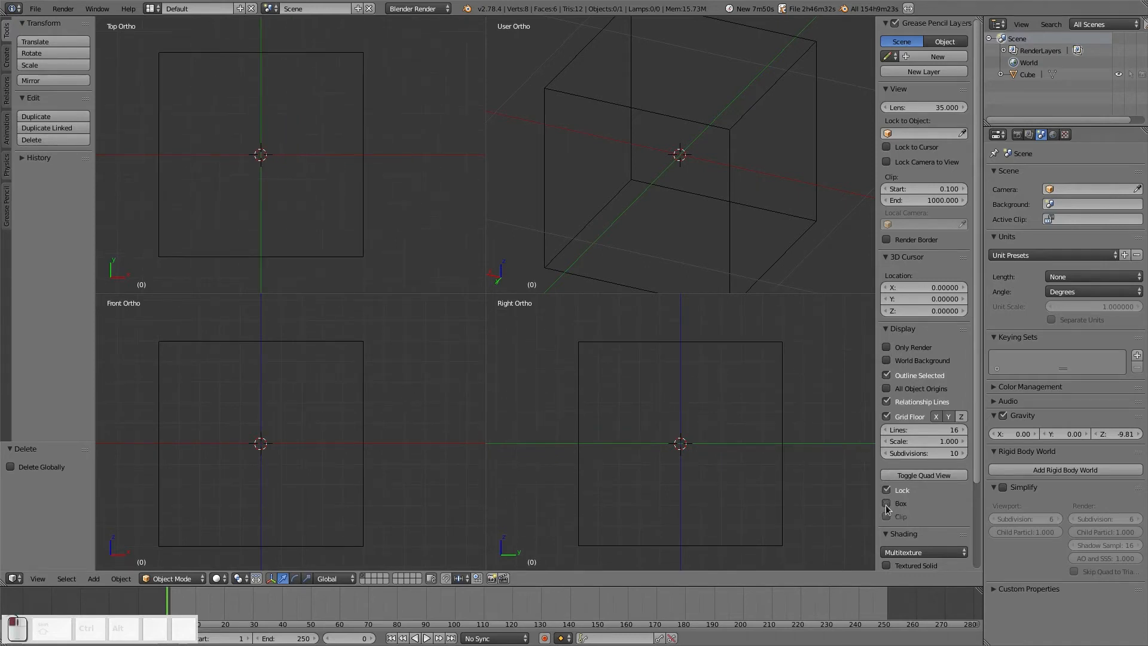
left_click(887, 505)
scroll(706, 493, "down", 4)
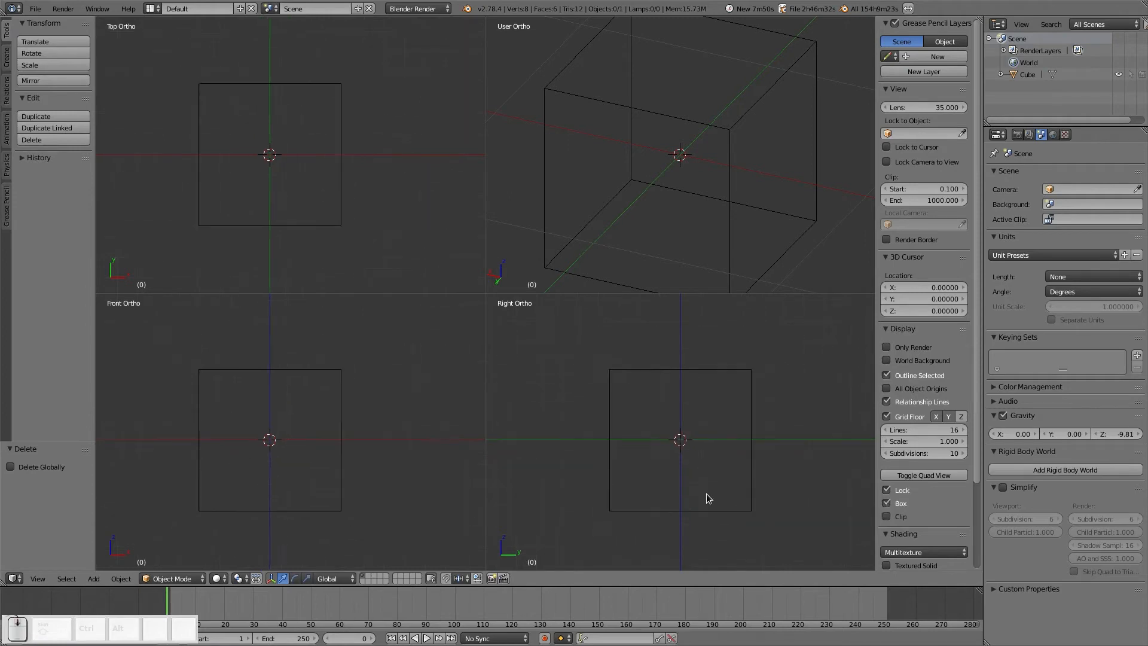
scroll(706, 493, "up", 5)
scroll(705, 494, "up", 3)
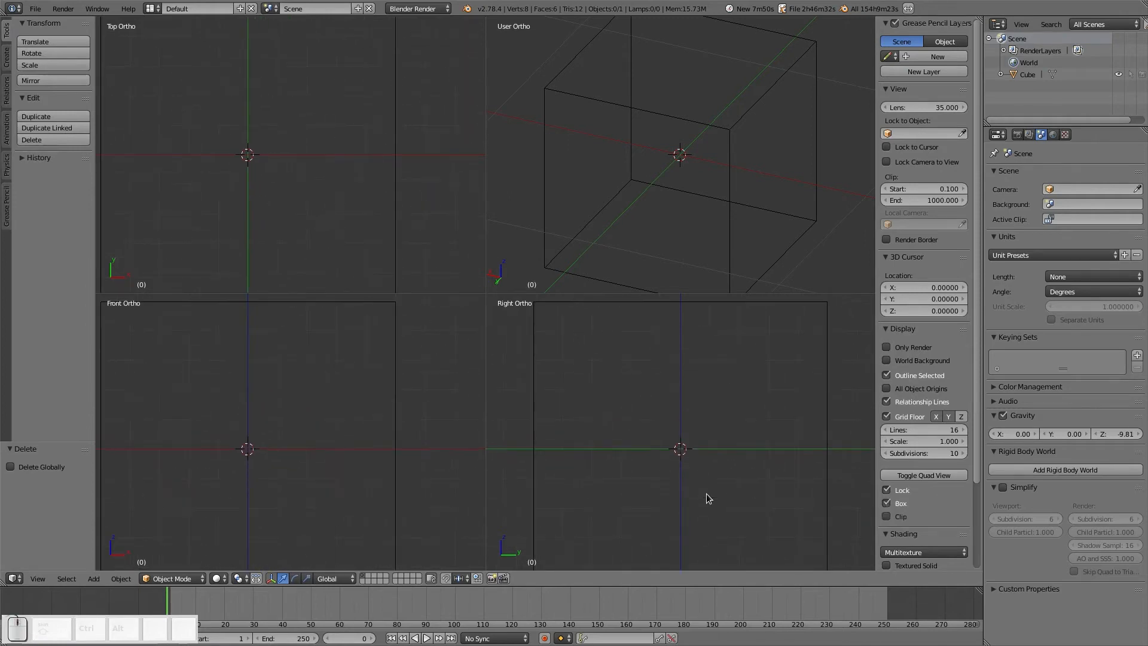
scroll(706, 493, "down", 5)
scroll(705, 493, "up", 1)
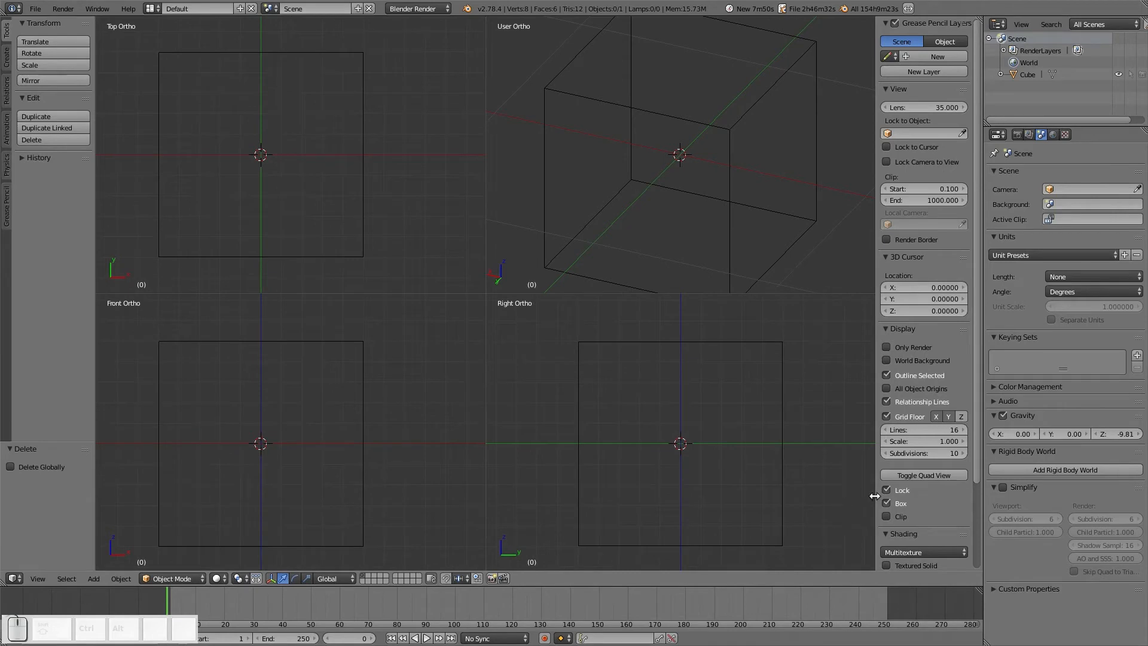
Step: Disable the Box option, and zoom the right view out and back in to test it independently
left_click(891, 502)
scroll(710, 476, "down", 4)
scroll(709, 475, "up", 4)
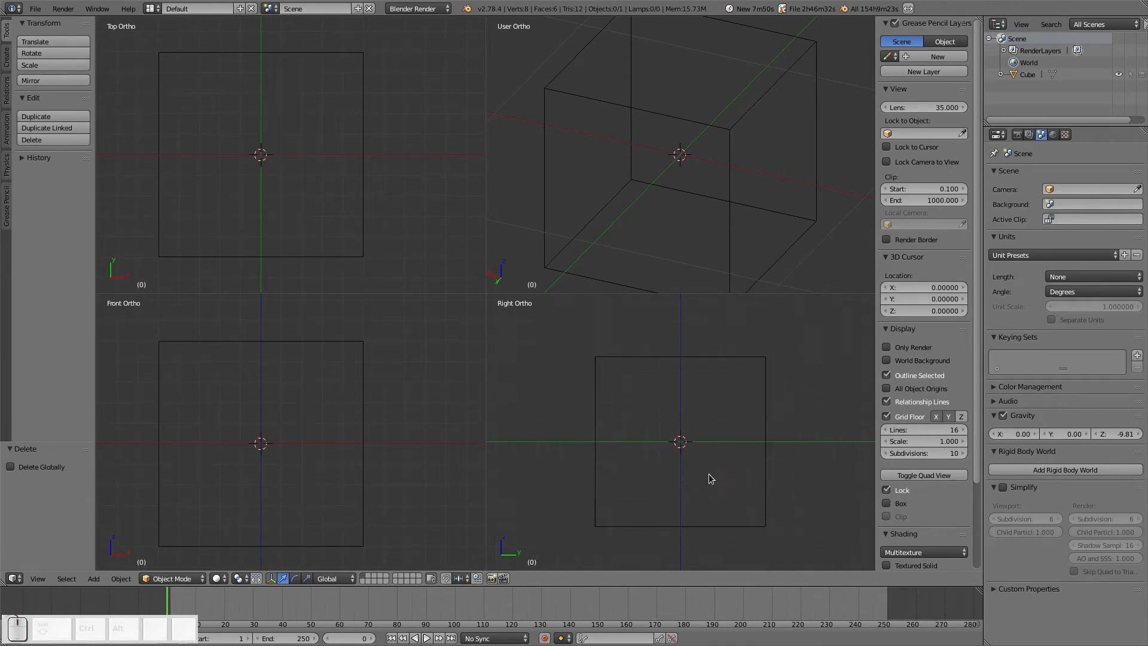
scroll(709, 479, "up", 1)
Step: Enable Box for another zoom test of the side views, disable it again, and collapse the Display settings
left_click(887, 503)
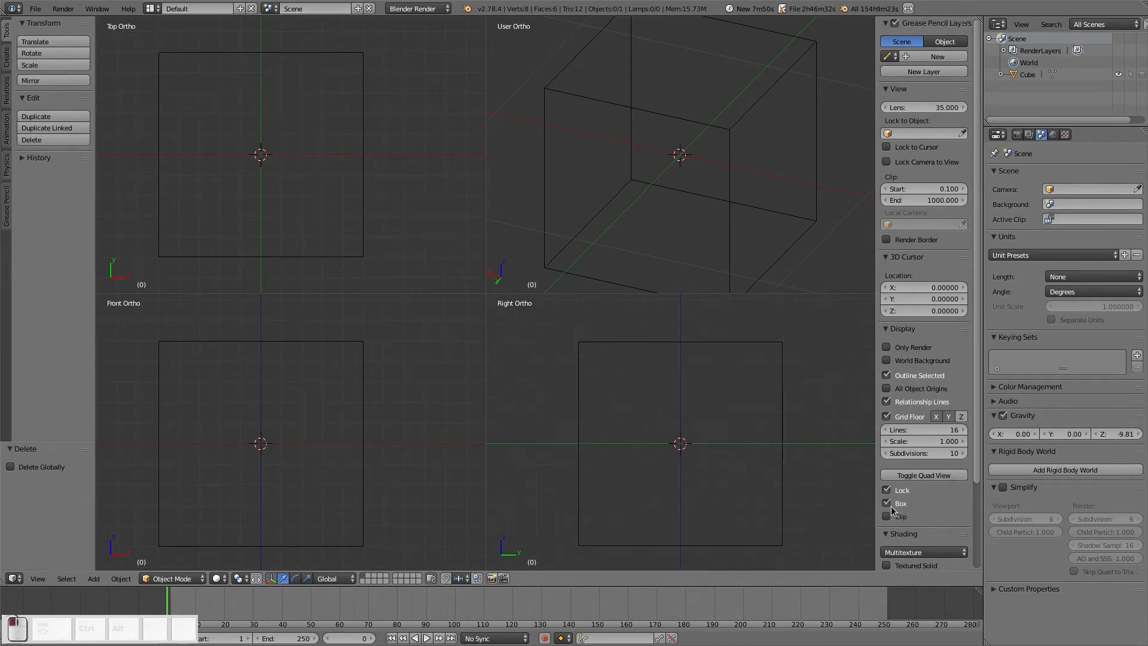
scroll(731, 491, "down", 4)
scroll(742, 492, "up", 4)
left_click(891, 503)
left_click(885, 329)
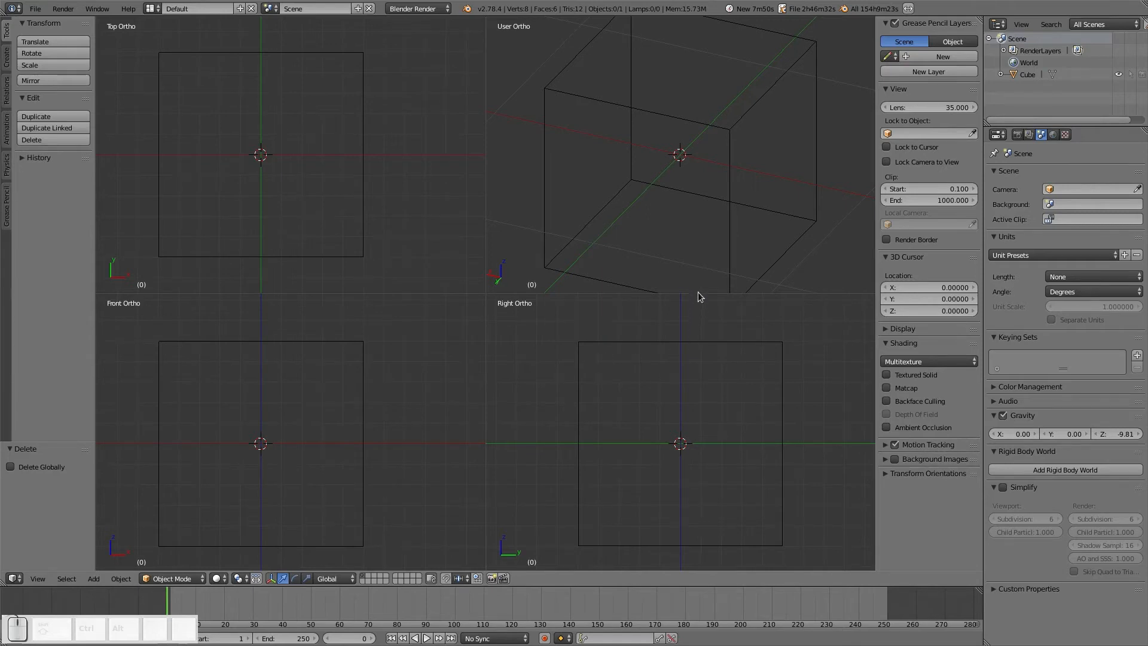
Step: Add a second cube at the world origin and switch it to Edit Mode
scroll(649, 183, "down", 4)
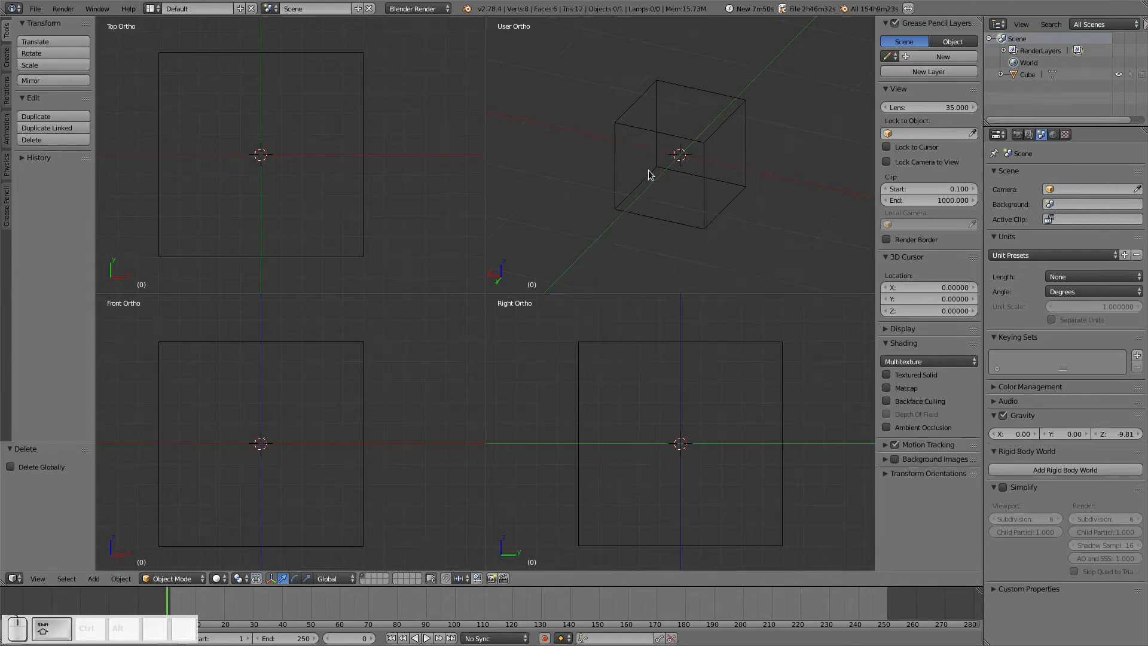
key("shift+a")
left_click(700, 183)
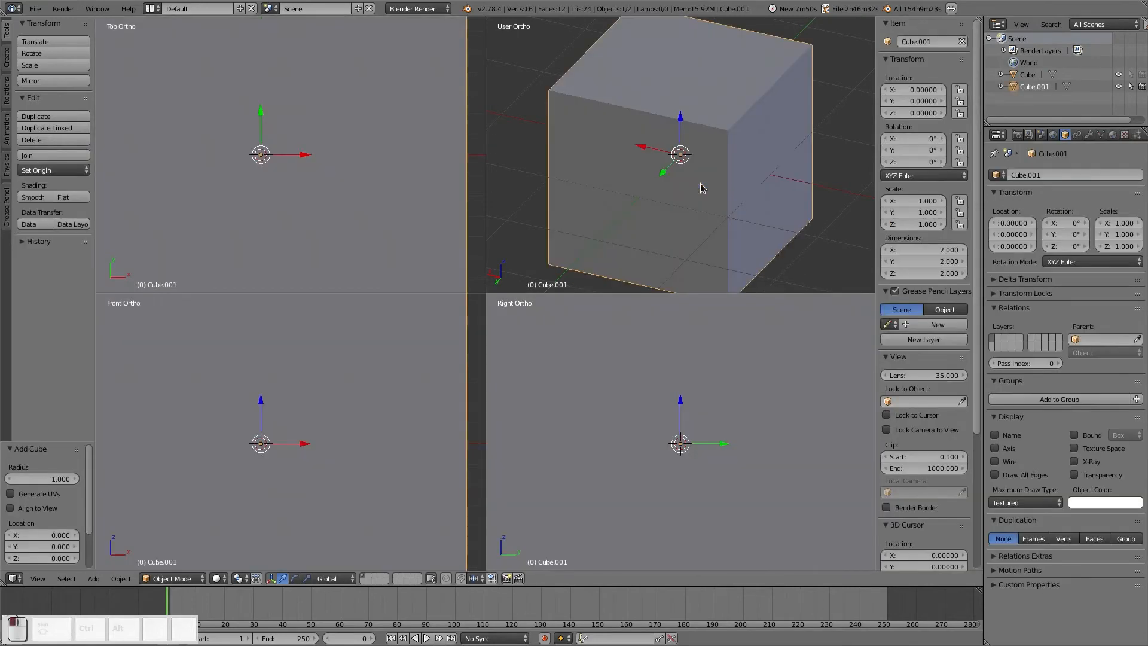
scroll(703, 188, "down", 3)
key("Tab")
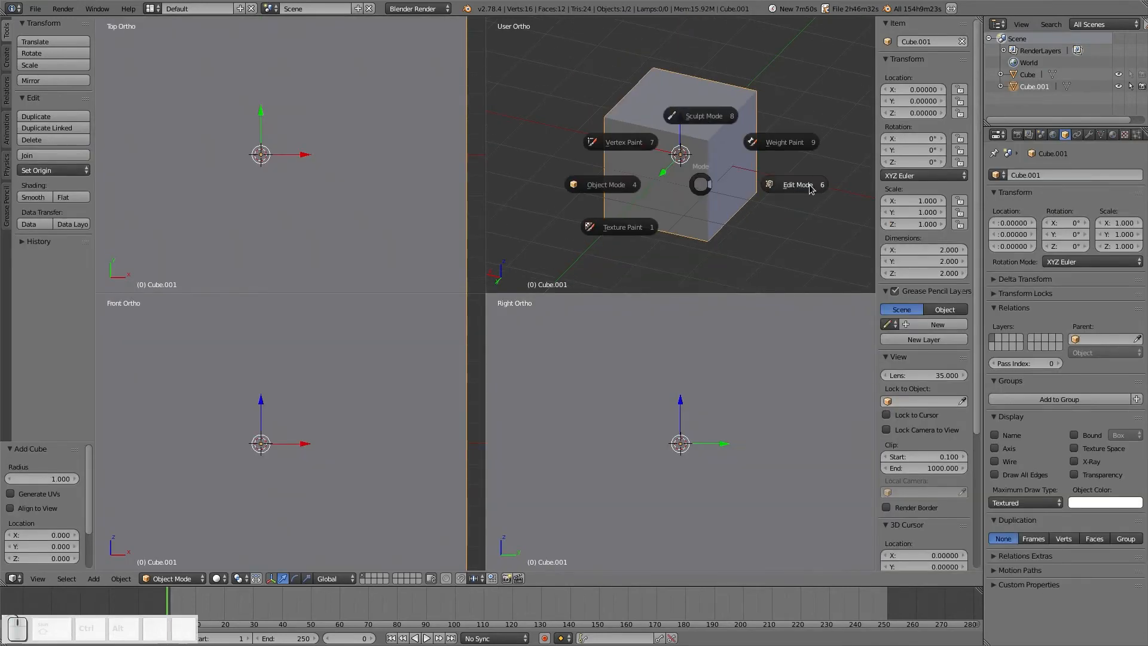
left_click(807, 187)
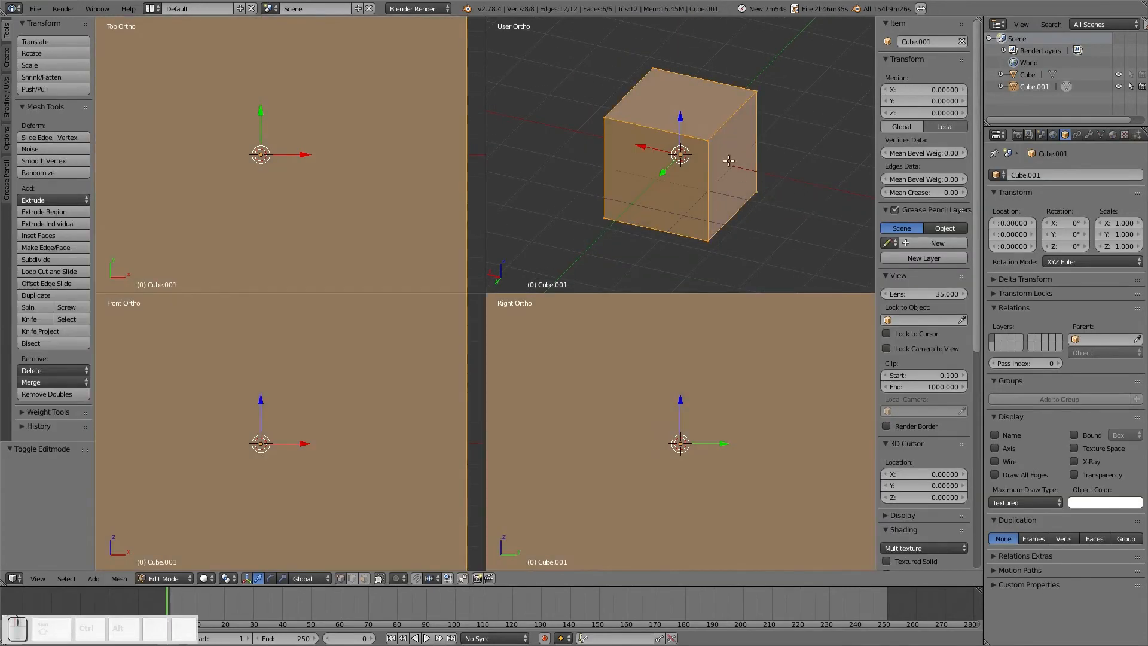
Step: Select the new cube's upper corner vertices one at a time in the User Ortho view
right_click(708, 141)
right_click(607, 120)
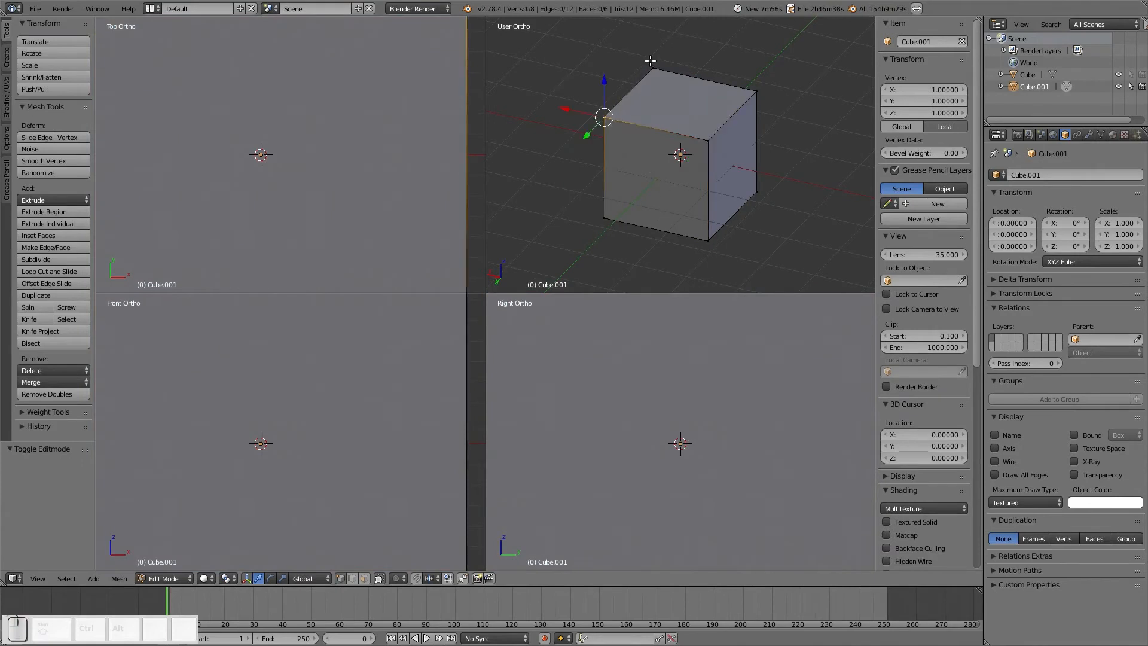
right_click(651, 66)
right_click(753, 92)
right_click(606, 119)
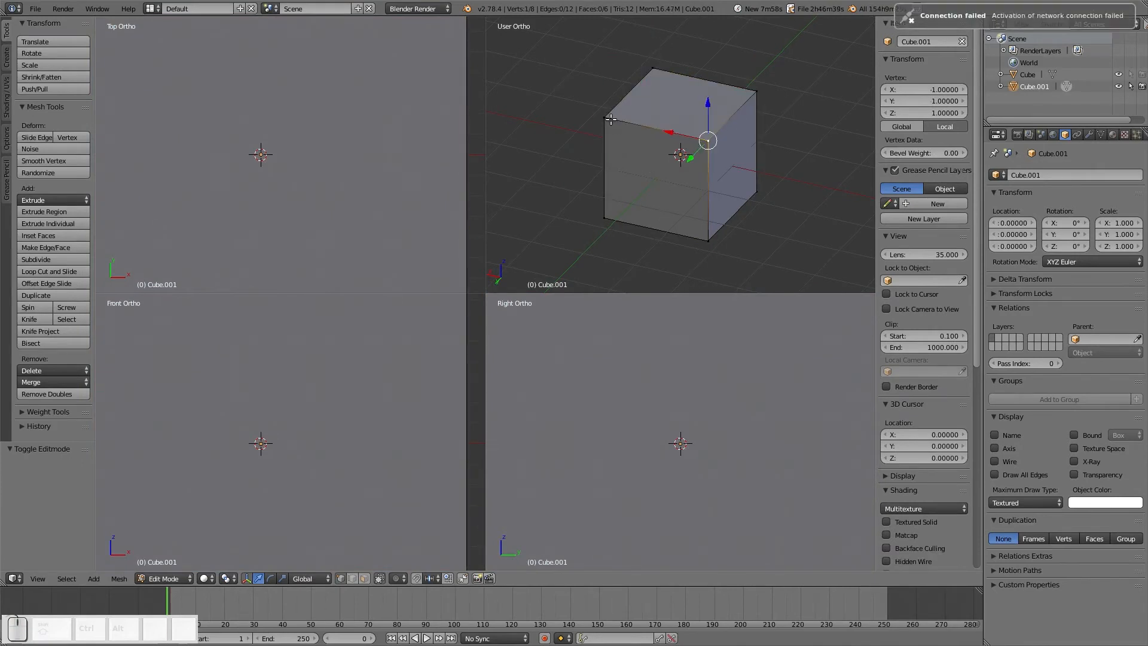
Step: Select the four vertices of the cube's top face, and extend the selection to the three visible lower corner vertices
right_click(653, 67)
right_click(754, 93, "shift")
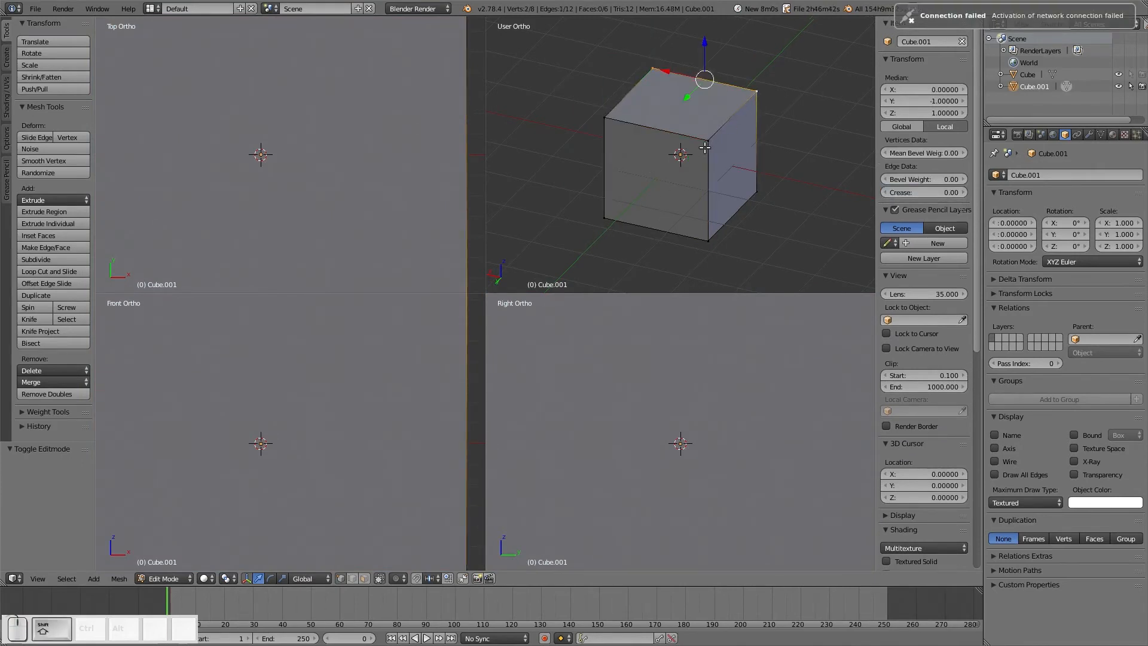
right_click(708, 141, "shift")
right_click(603, 118, "shift")
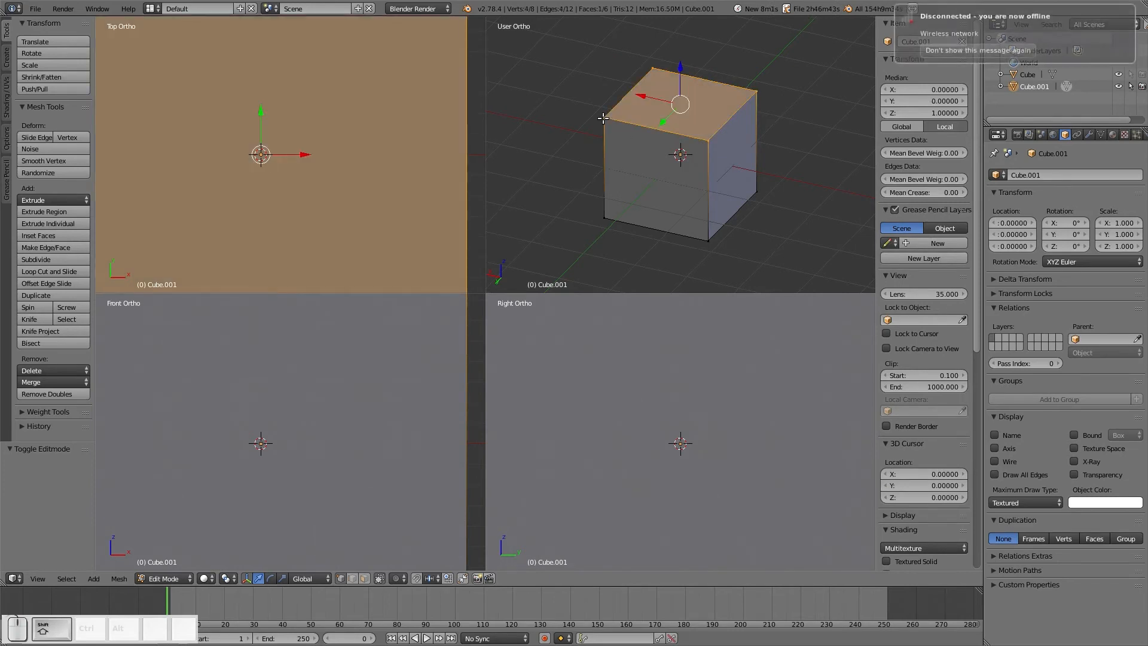
right_click(604, 219, "shift")
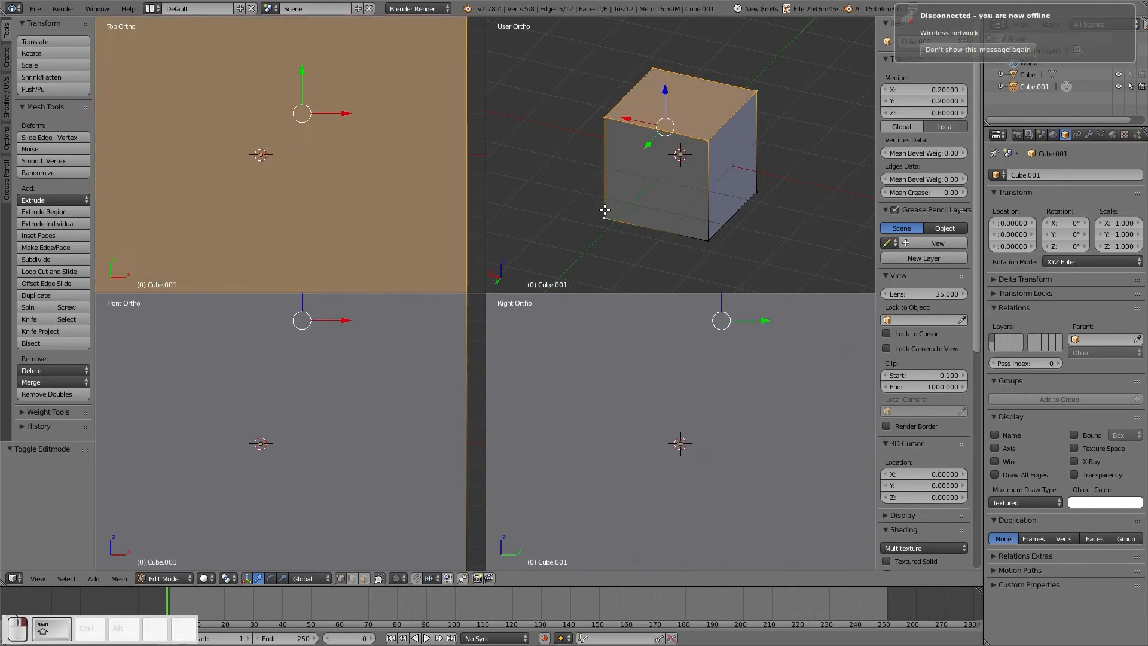
right_click(707, 241, "shift")
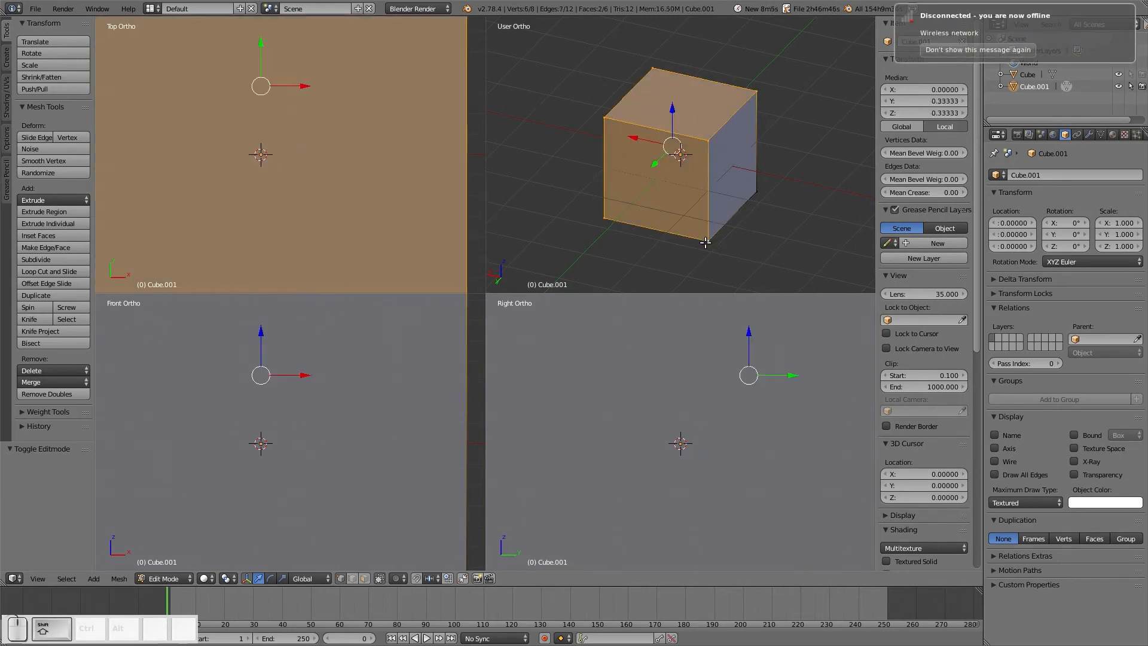
right_click(757, 192, "shift")
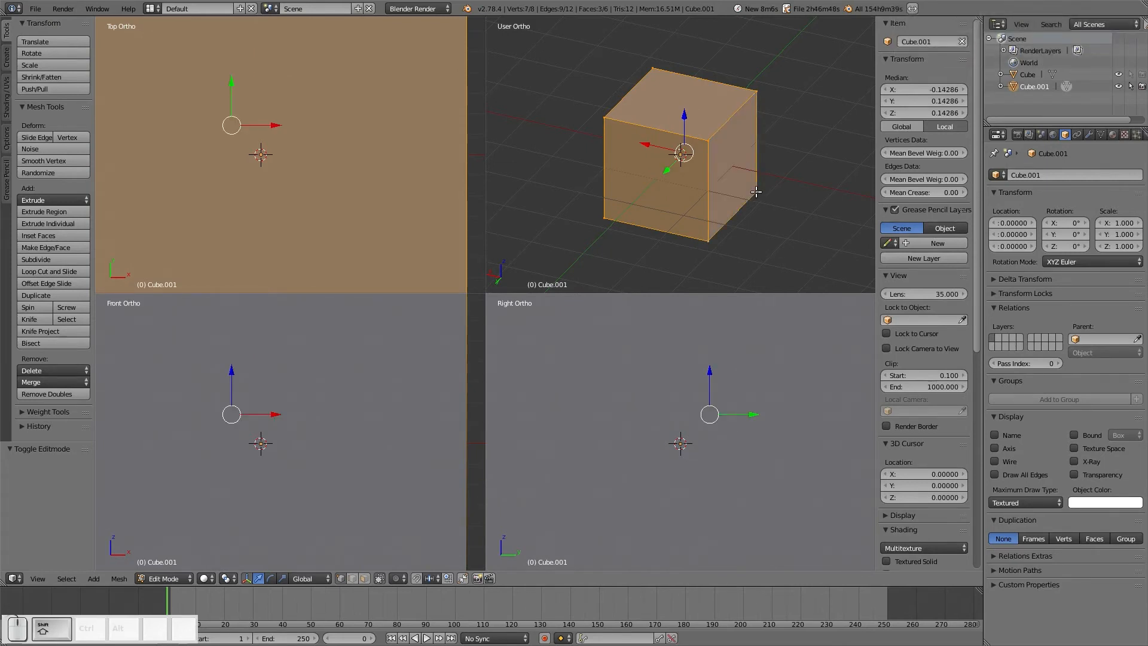
Step: Remove the cube's nearest and right upper corner vertices from the selection and add them back, toggling the nearest one repeatedly
right_click(707, 142, "shift")
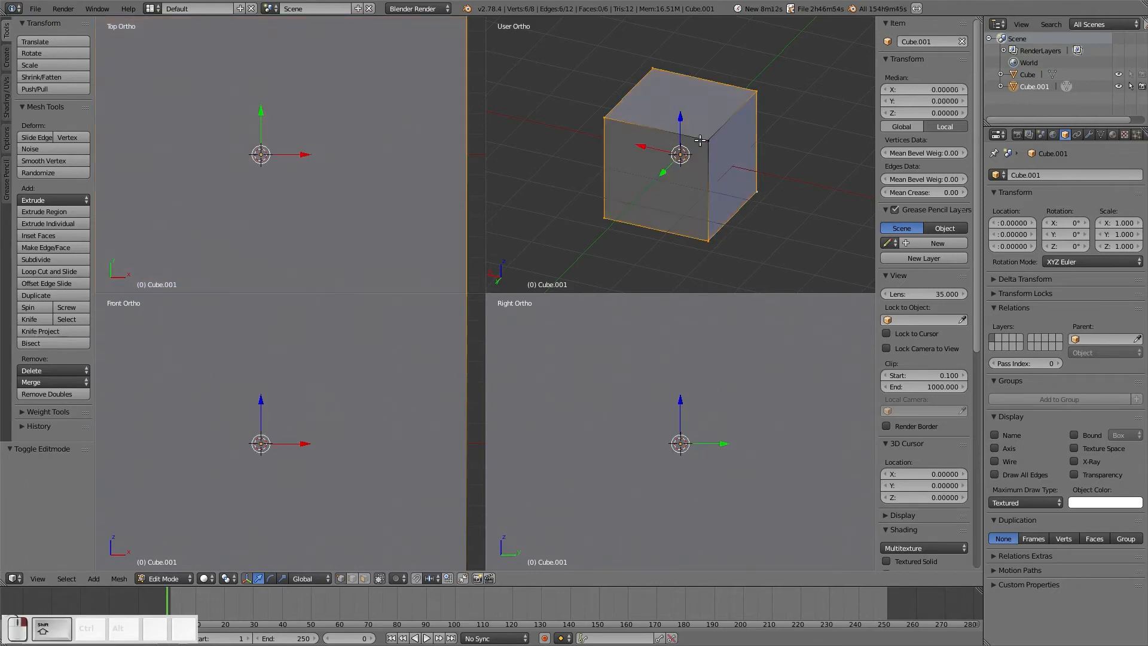
right_click(754, 101, "shift")
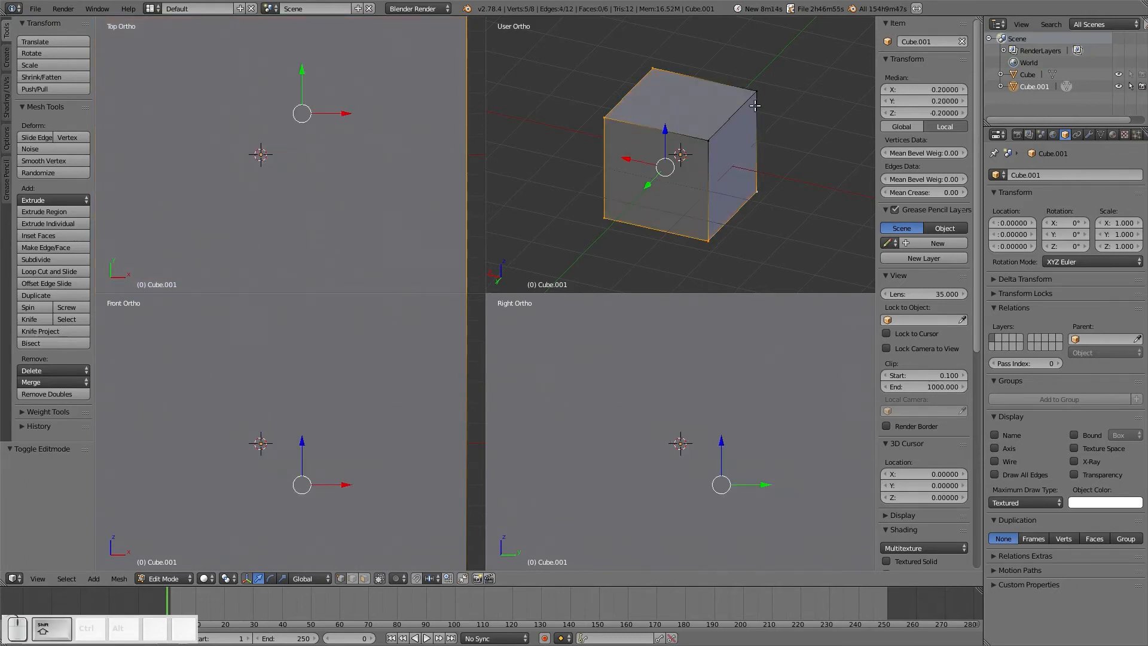
right_click(755, 102, "shift")
right_click(710, 147, "shift")
right_click(706, 147, "shift")
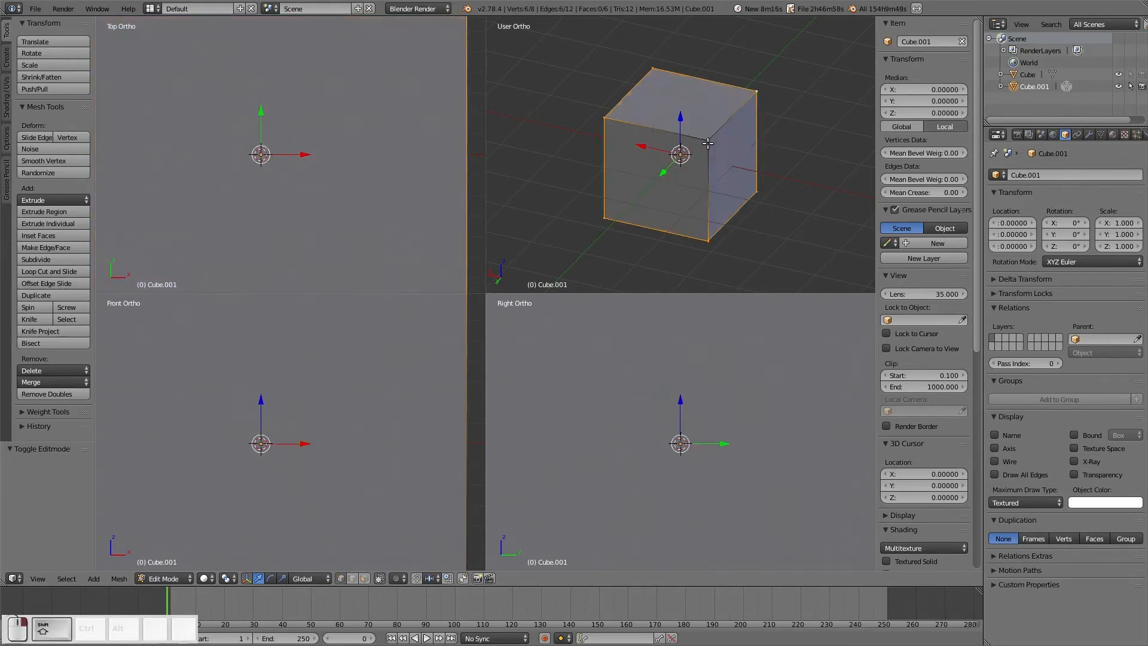
right_click(701, 165, "shift")
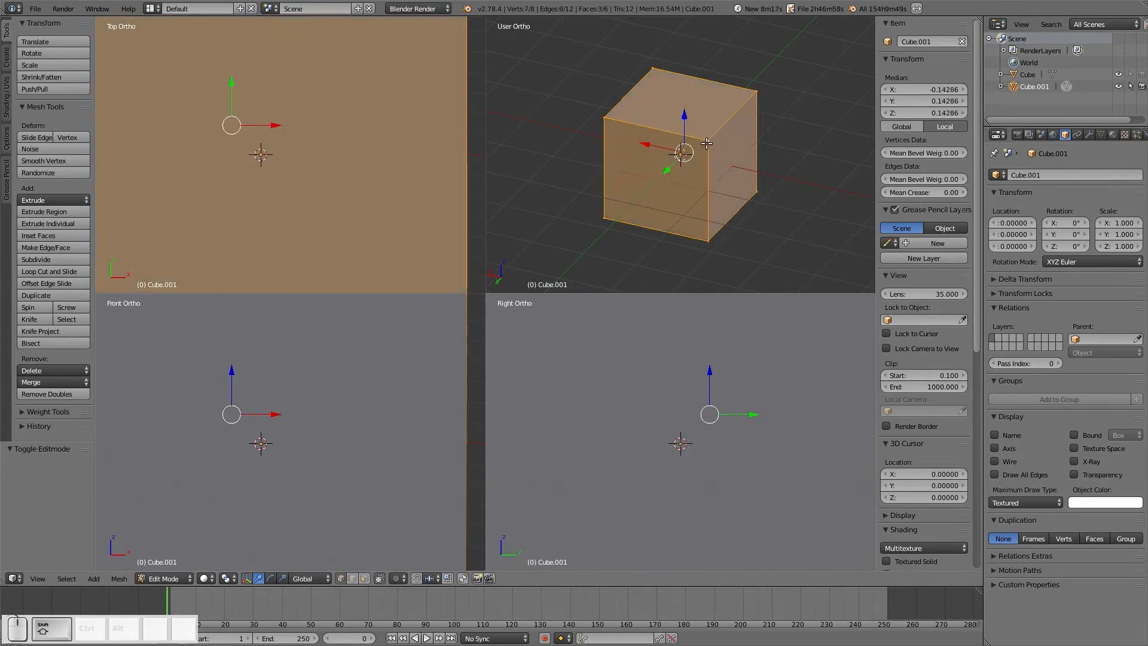
right_click(708, 145, "shift")
right_click(714, 163, "shift")
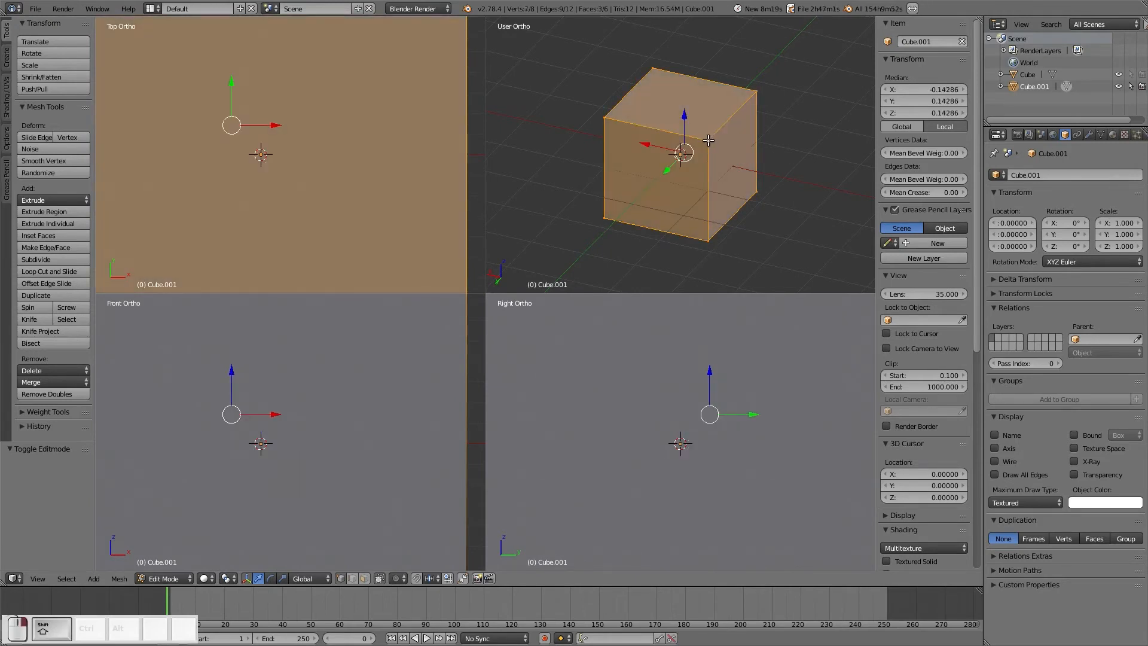
right_click(708, 140, "shift")
right_click(707, 141, "shift")
Step: Clear the vertex selection, and box-select the four vertices of the cube's left visible face
key("a")
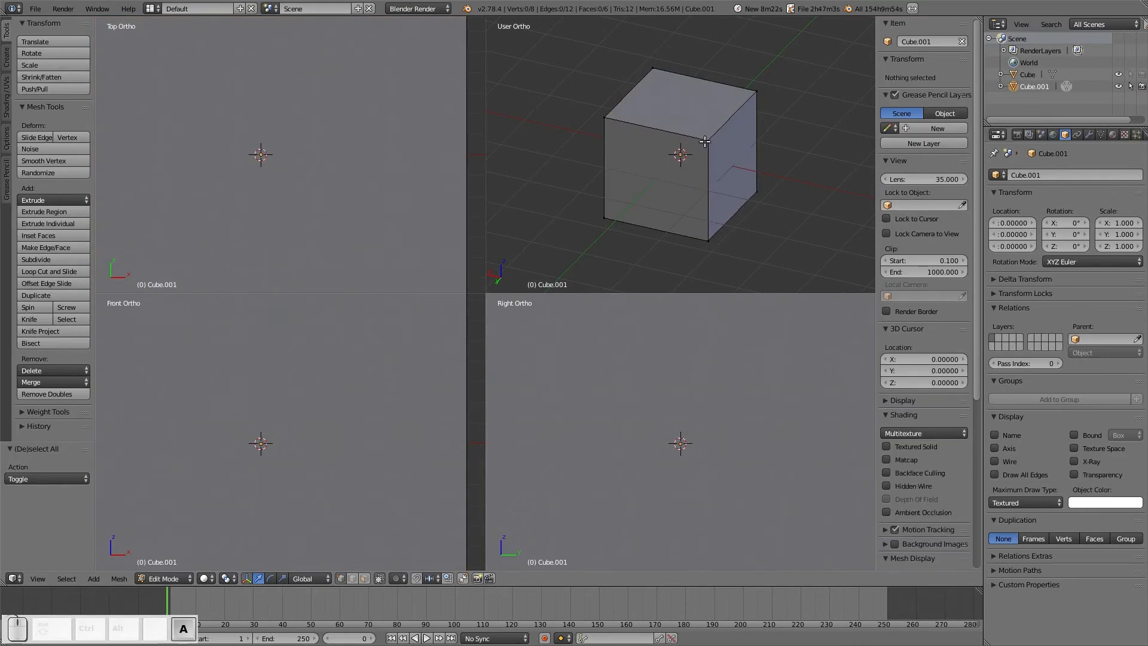
key("b")
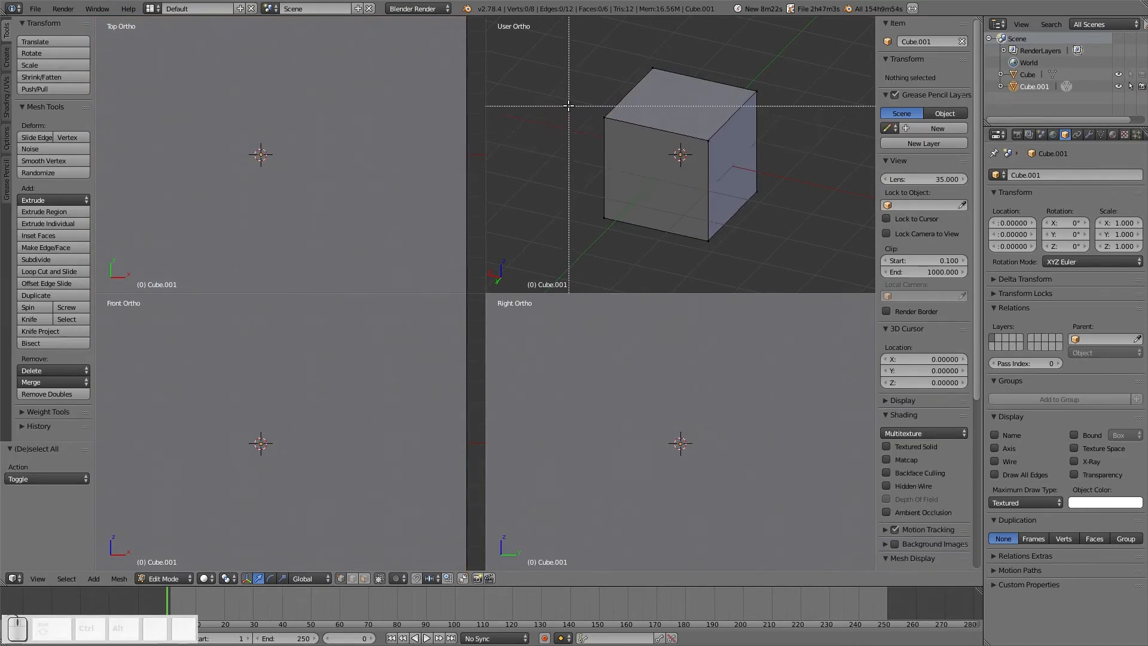
left_click_drag(569, 106, 739, 268)
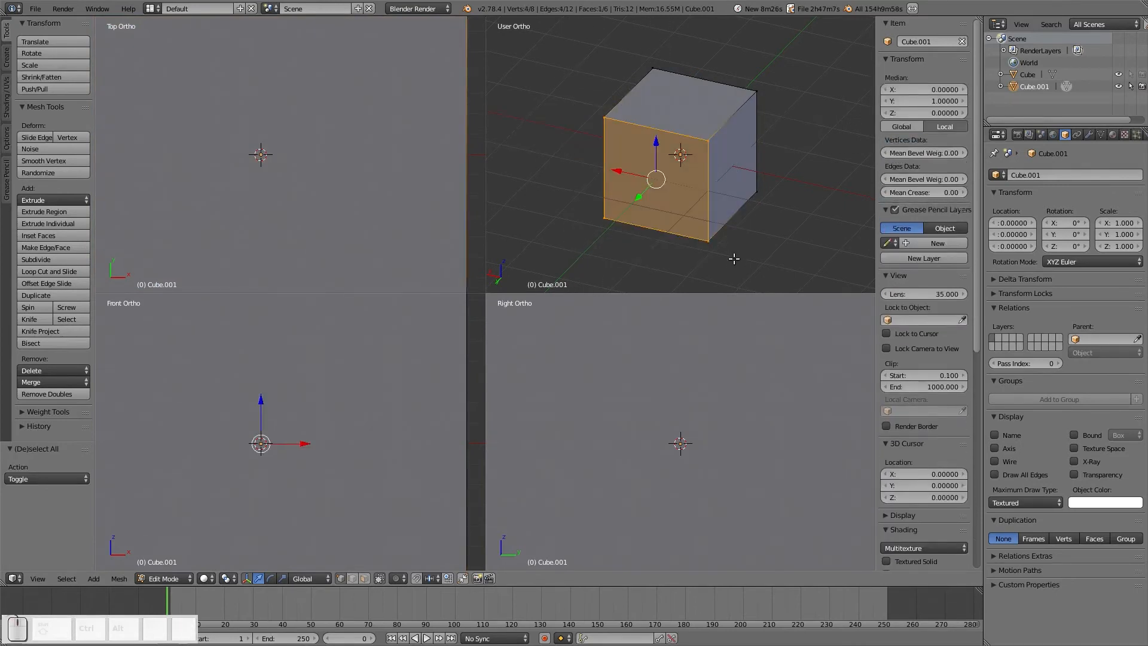
Step: Clear the selection, and circle-select the four vertices of the cube's right visible face
key("a")
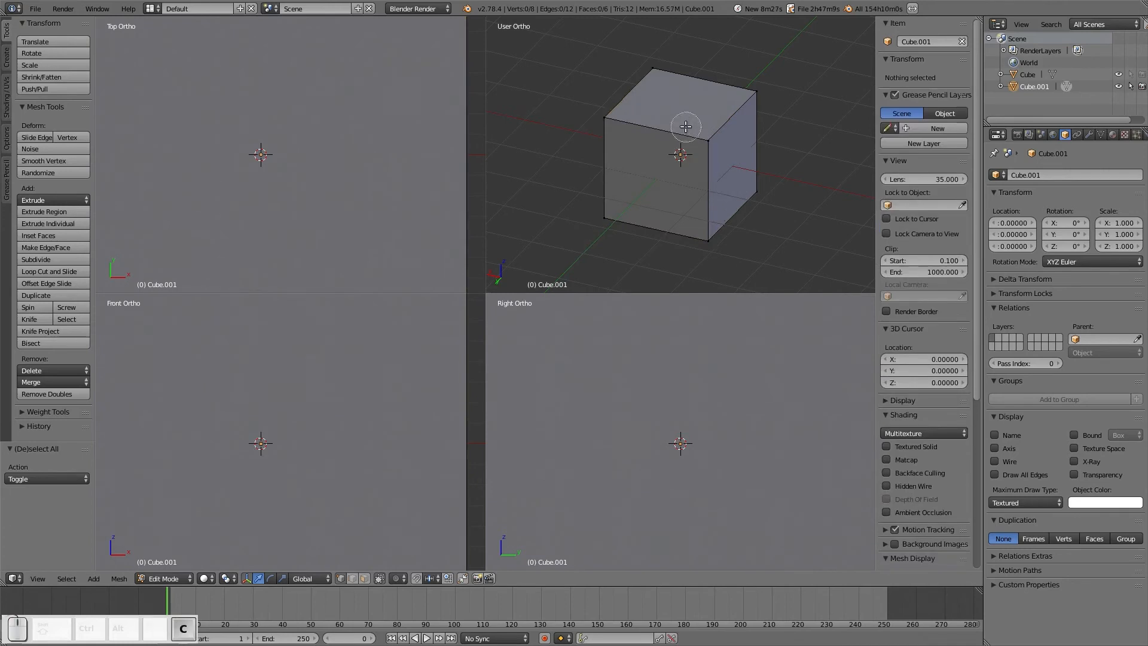
key("c")
mouse_move(705, 142)
left_mouse_down()
mouse_move(718, 117)
mouse_move(755, 105)
mouse_move(700, 235)
left_mouse_up()
Step: Enlarge the selection circle until it encloses the whole cube, select all its visible vertices, and finish circle selection
scroll(678, 182, "down", 7)
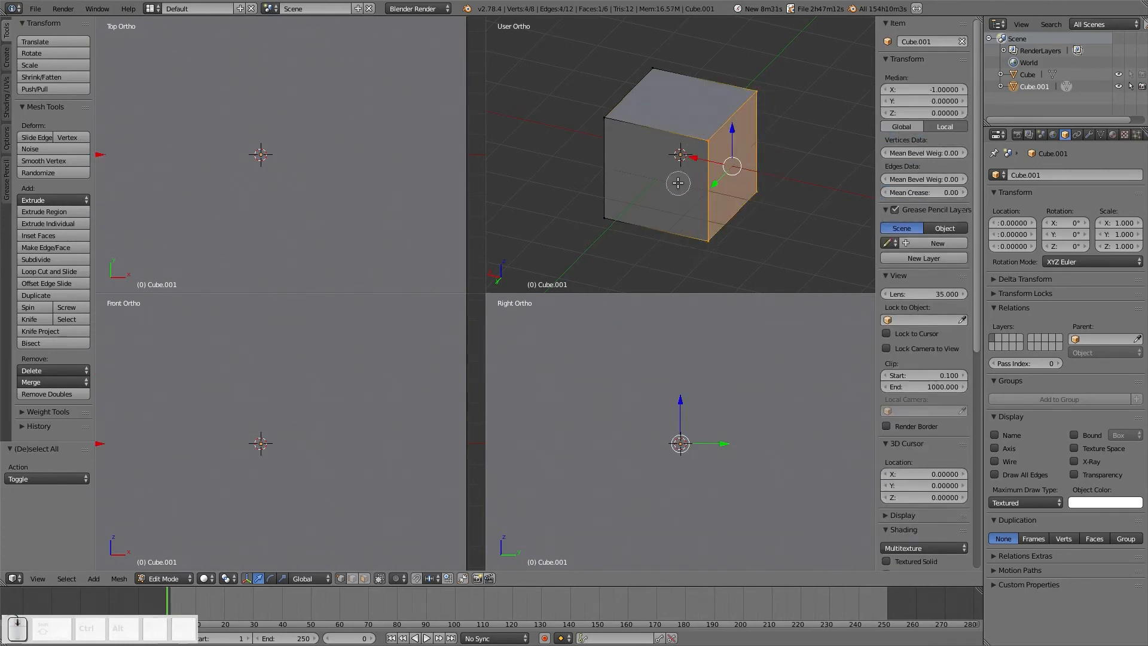
scroll(678, 174, "down", 12)
scroll(677, 151, "up", 10)
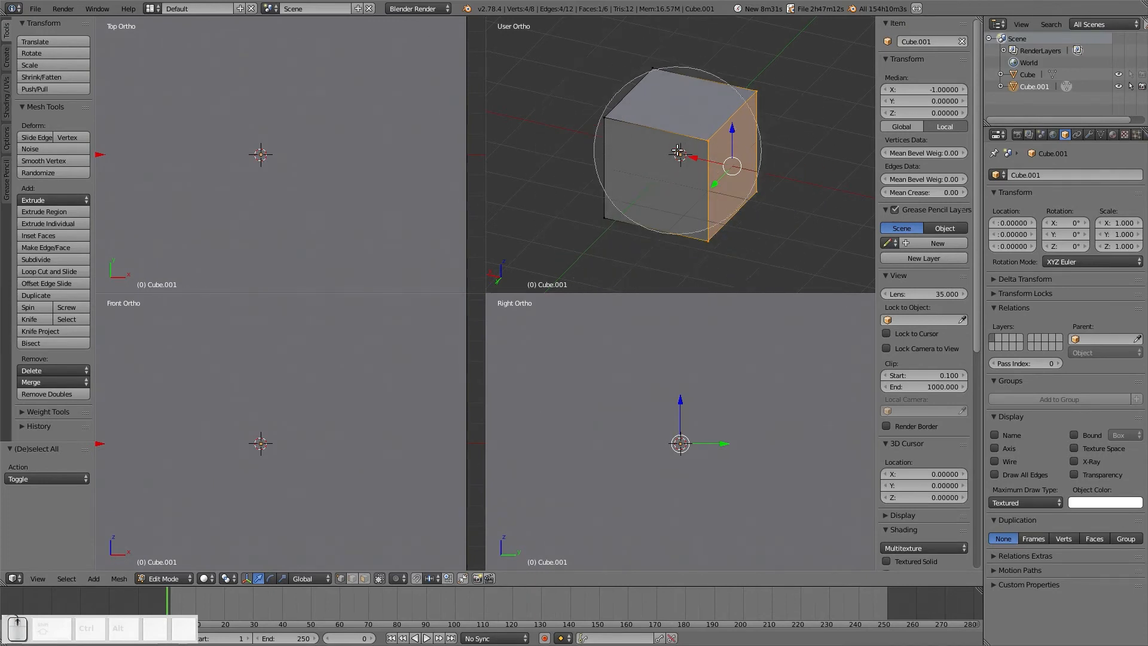
scroll(678, 151, "down", 8)
scroll(678, 150, "up", 3)
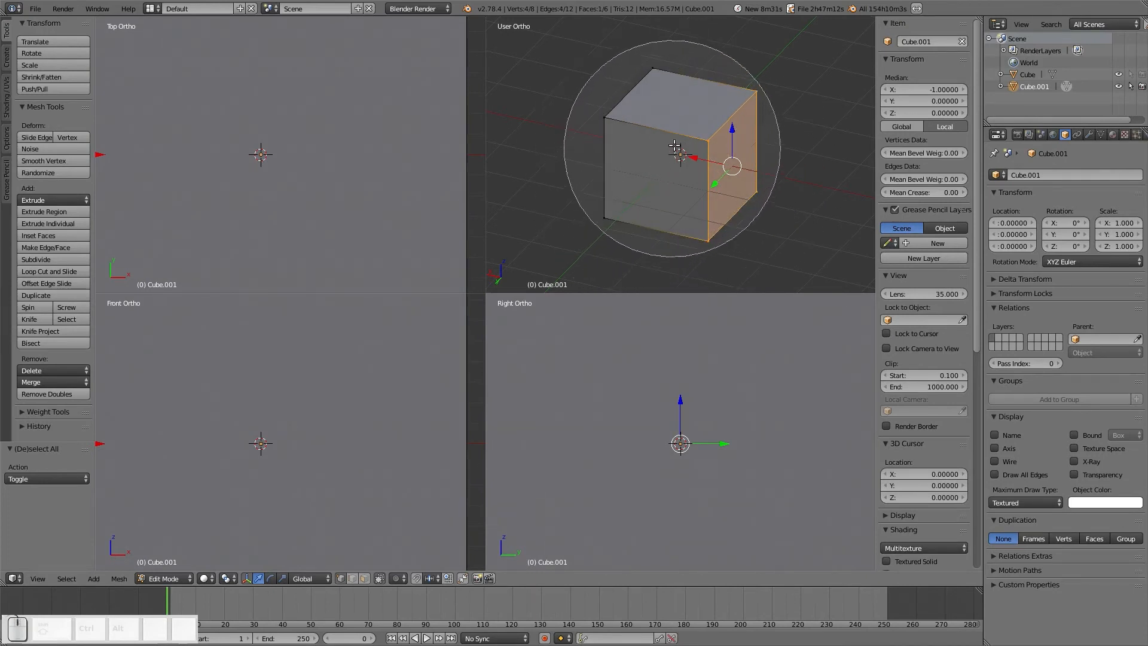
left_click(676, 152)
right_click(676, 154)
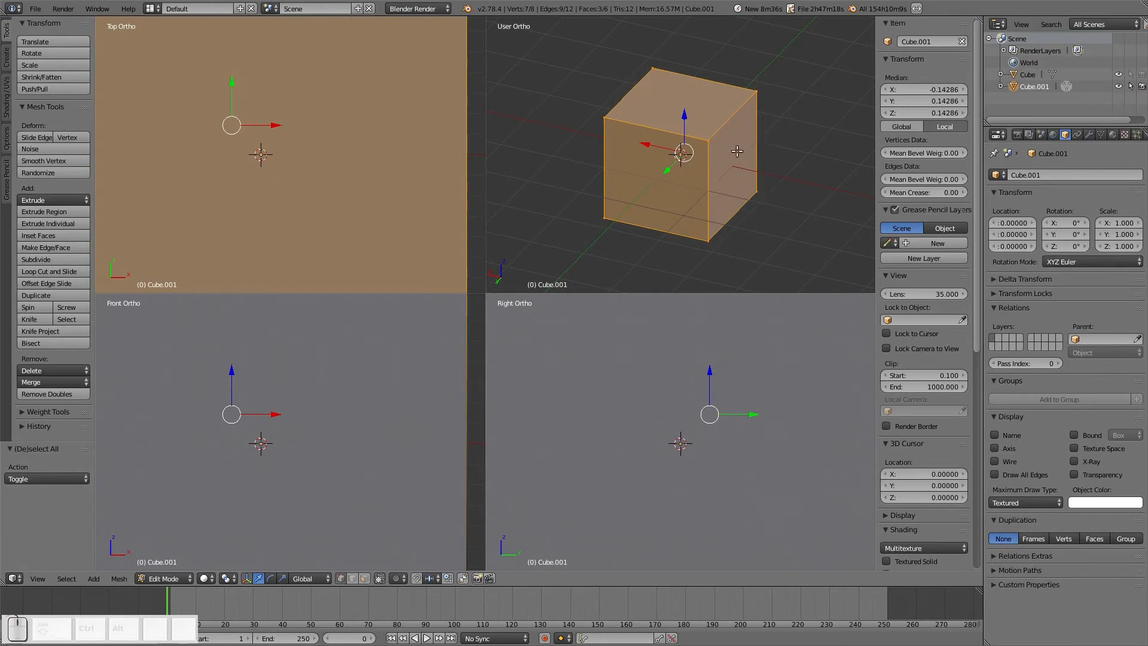
Step: Clear the vertex selection and switch the viewport shading to Wireframe
middle_click_drag(800, 154, 718, 168)
key("a")
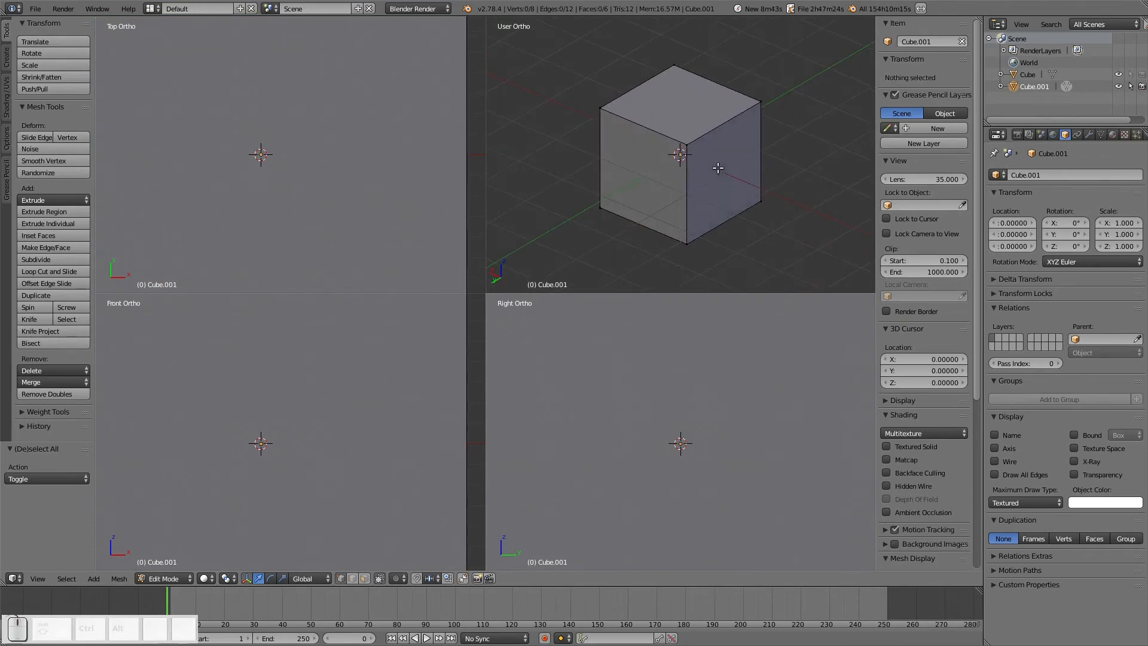
key("z")
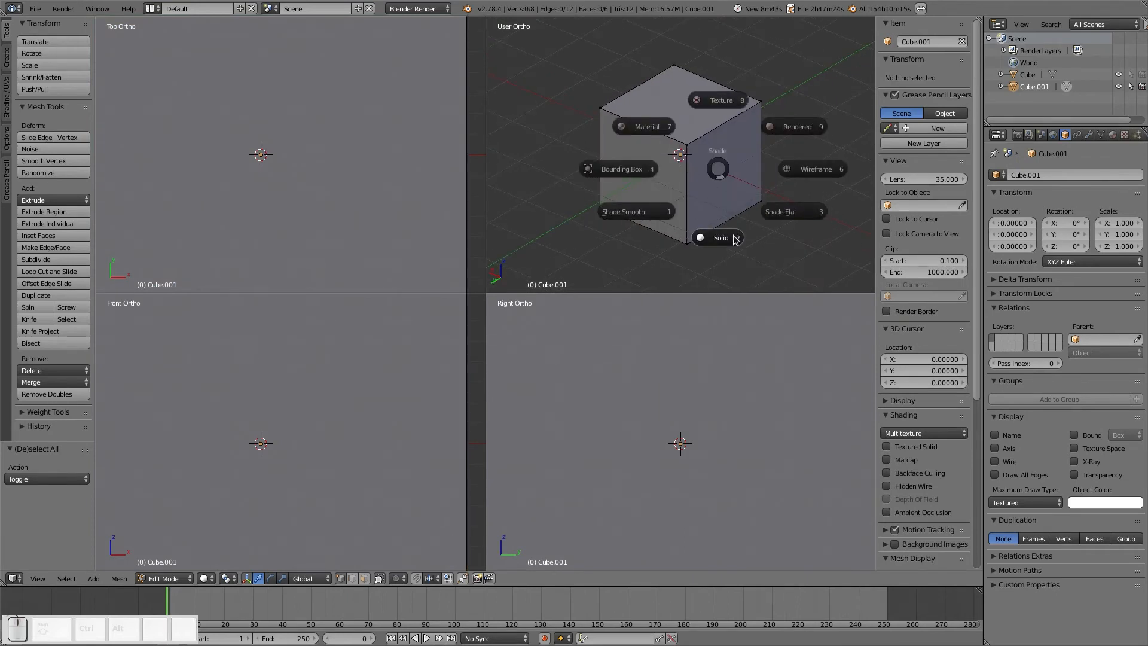
left_click(816, 171)
Step: Circle-select all vertices of the outer cube through the wireframe, and inspect the selection from its other sides
key("c")
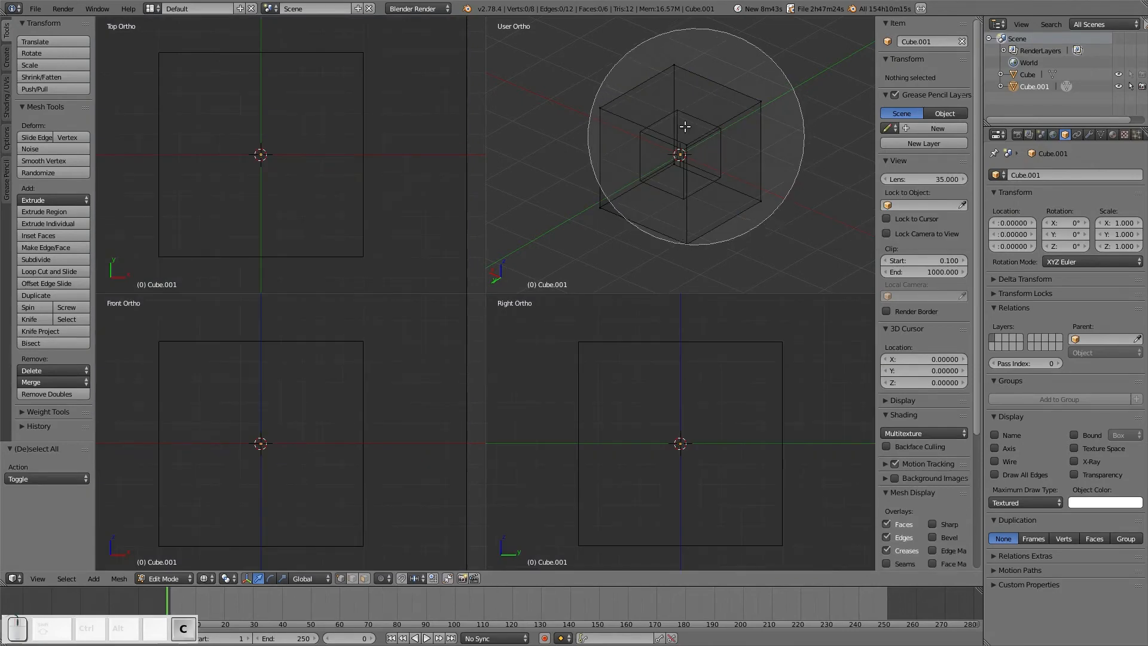
mouse_move(668, 126)
left_mouse_down()
mouse_move(657, 142)
mouse_move(716, 158)
left_mouse_up()
right_click(719, 160)
middle_click_drag(726, 164, 762, 214)
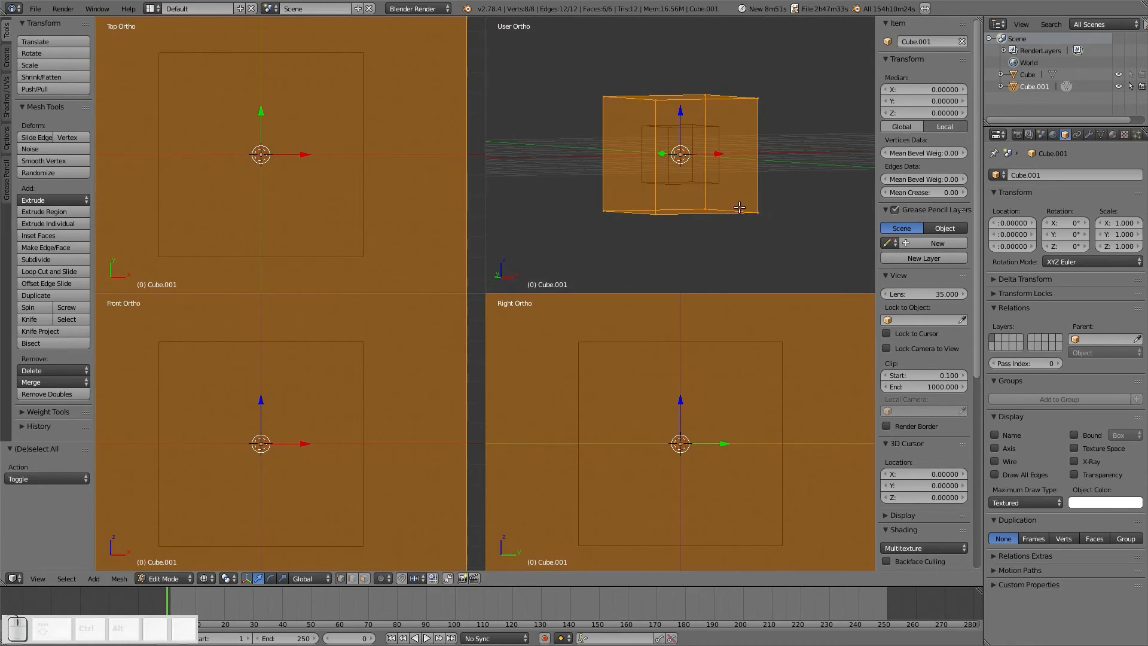
middle_click_drag(693, 180, 808, 205)
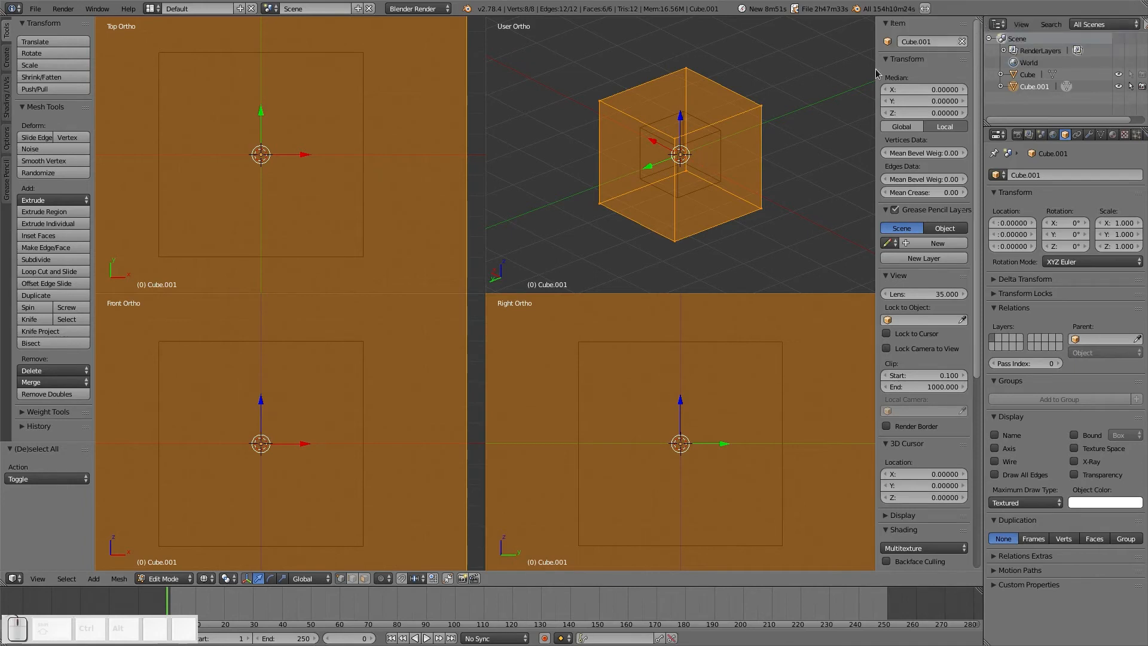
scroll(682, 206, "up", 1)
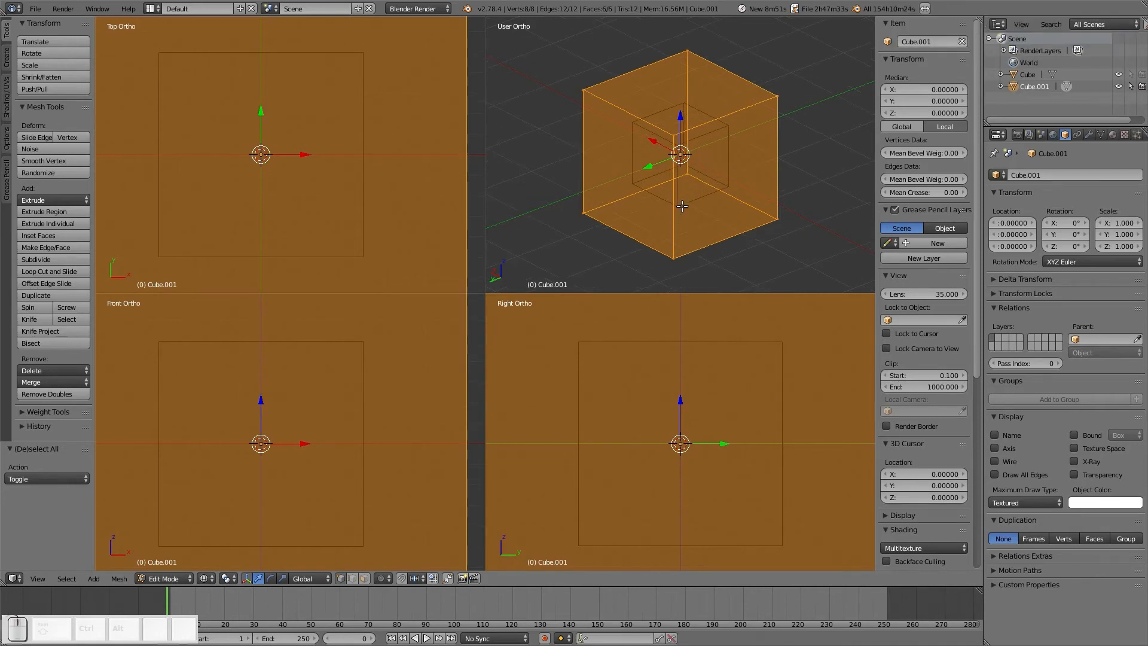
Step: Clear the vertex selection, return to Object Mode, and deselect and reselect the outer cube
key("a")
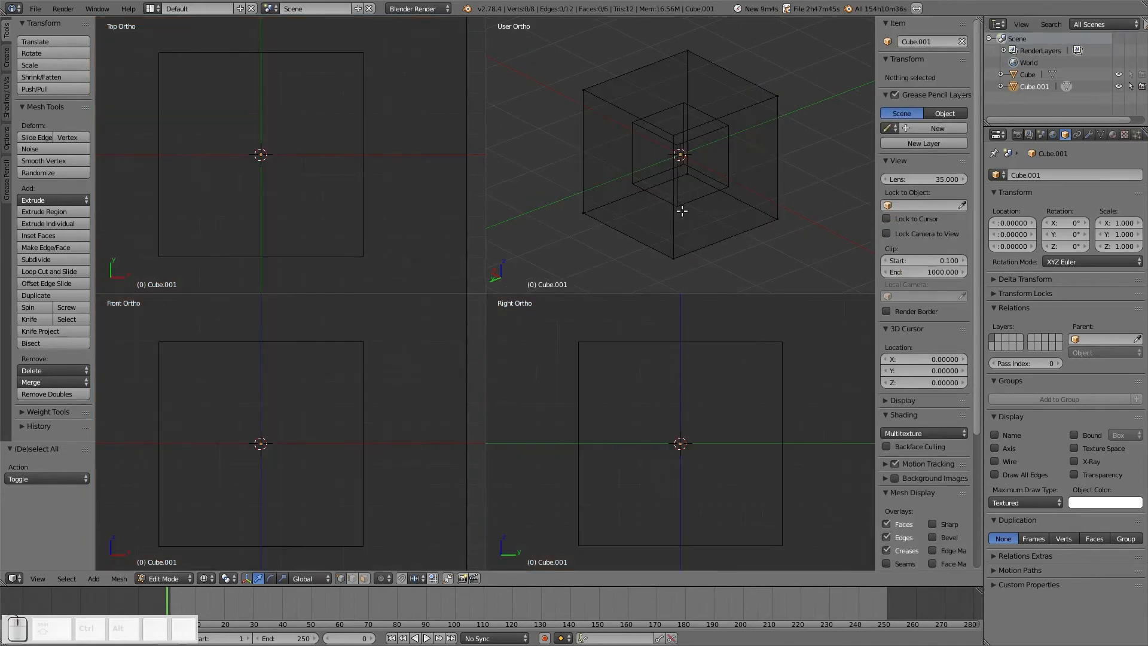
key("Tab")
left_click(595, 218)
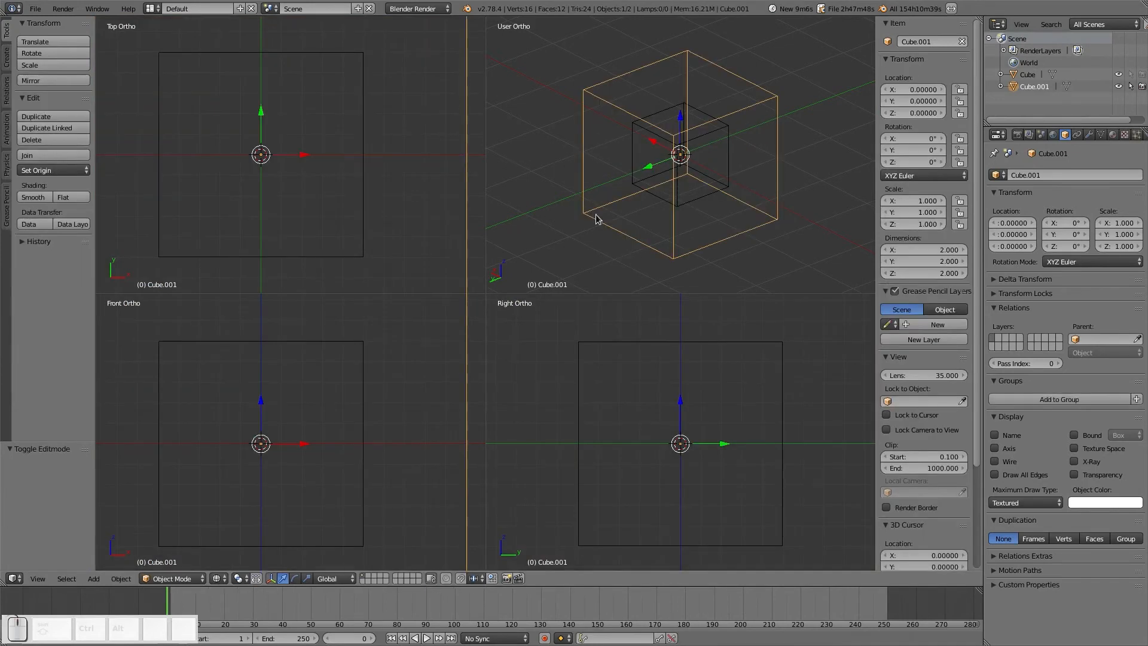
key("a")
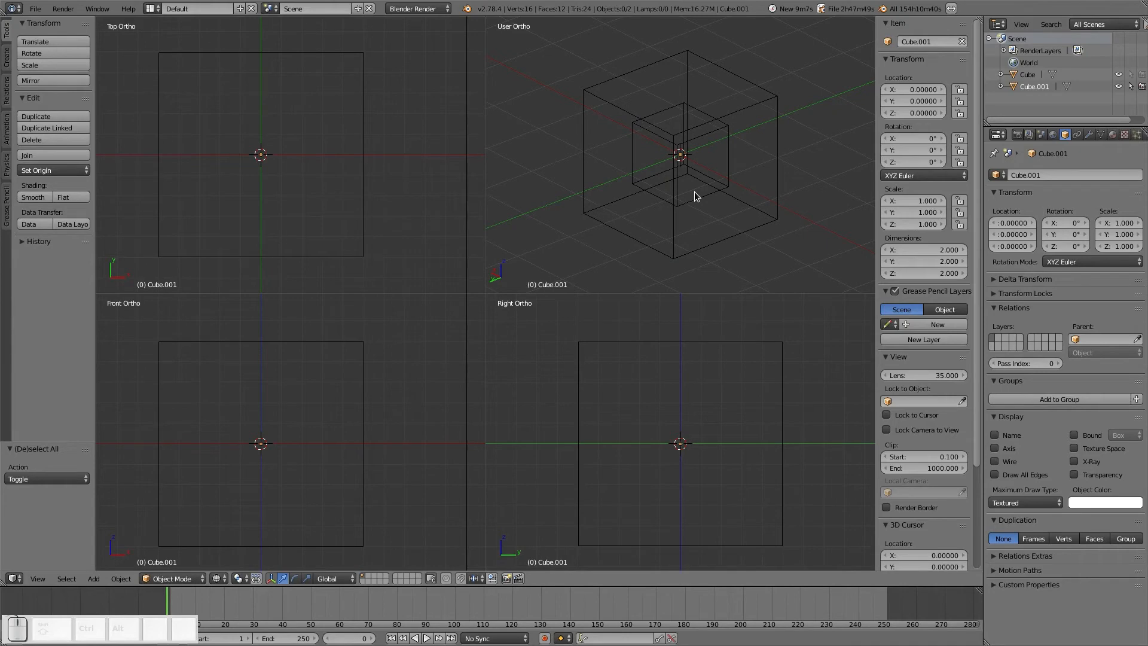
right_click(675, 225)
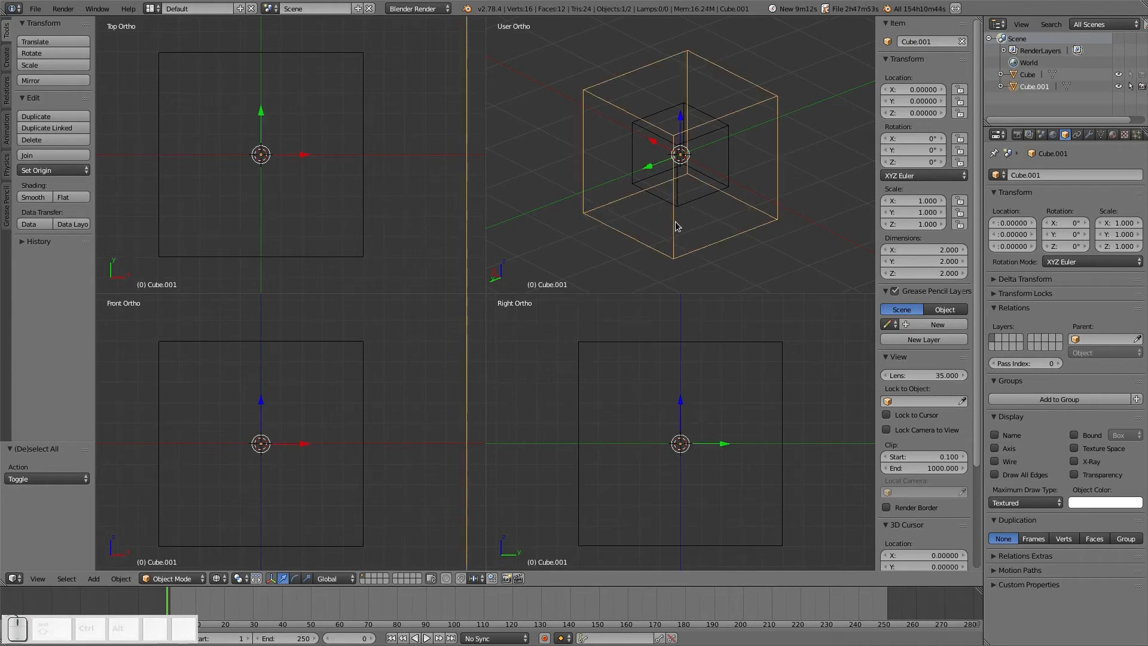
Step: Enter Edit Mode, select the outer cube's upper middle corner vertex, and expand the selection with Select More to the whole cube
key("Tab")
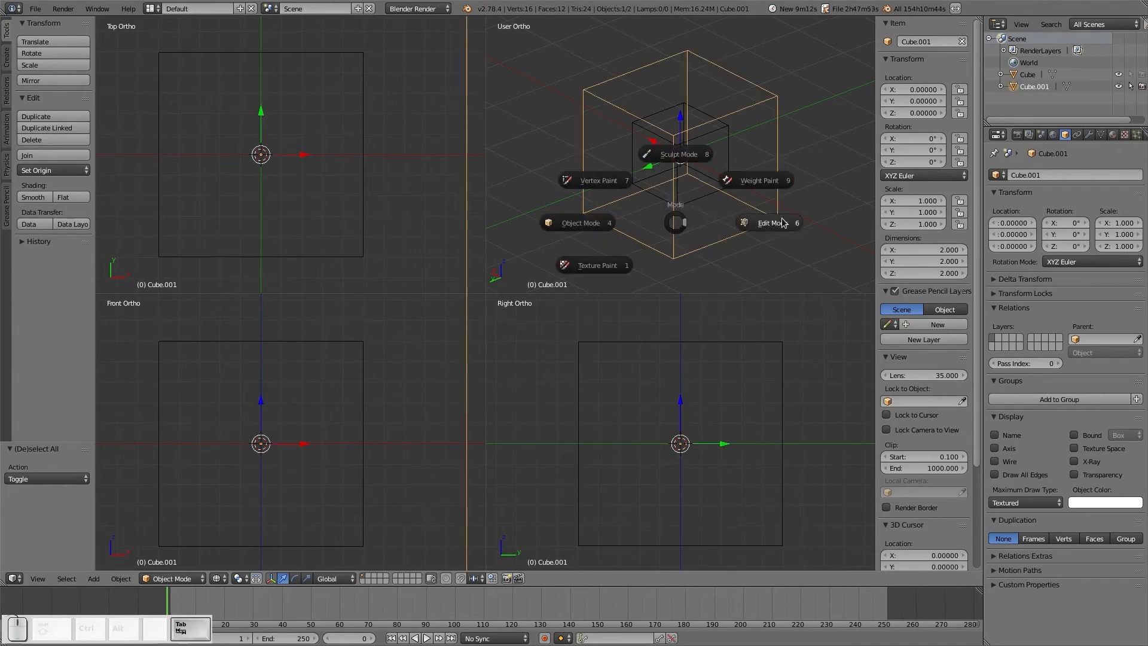
left_click(739, 173)
right_click(675, 134)
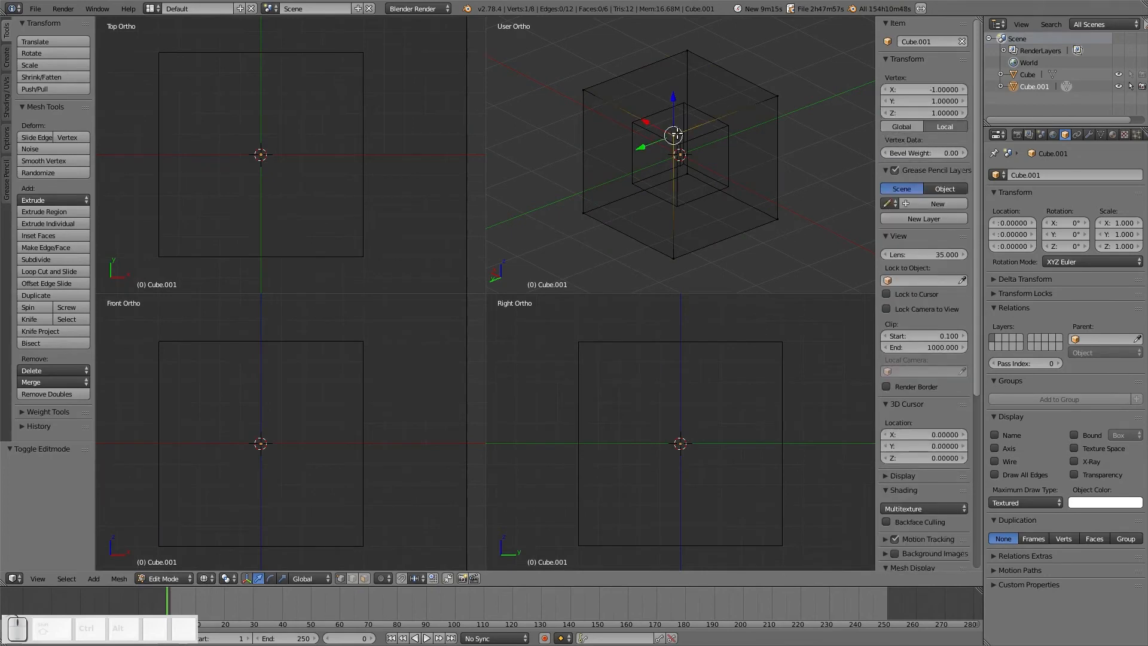
key("ctrl+KP_Add")
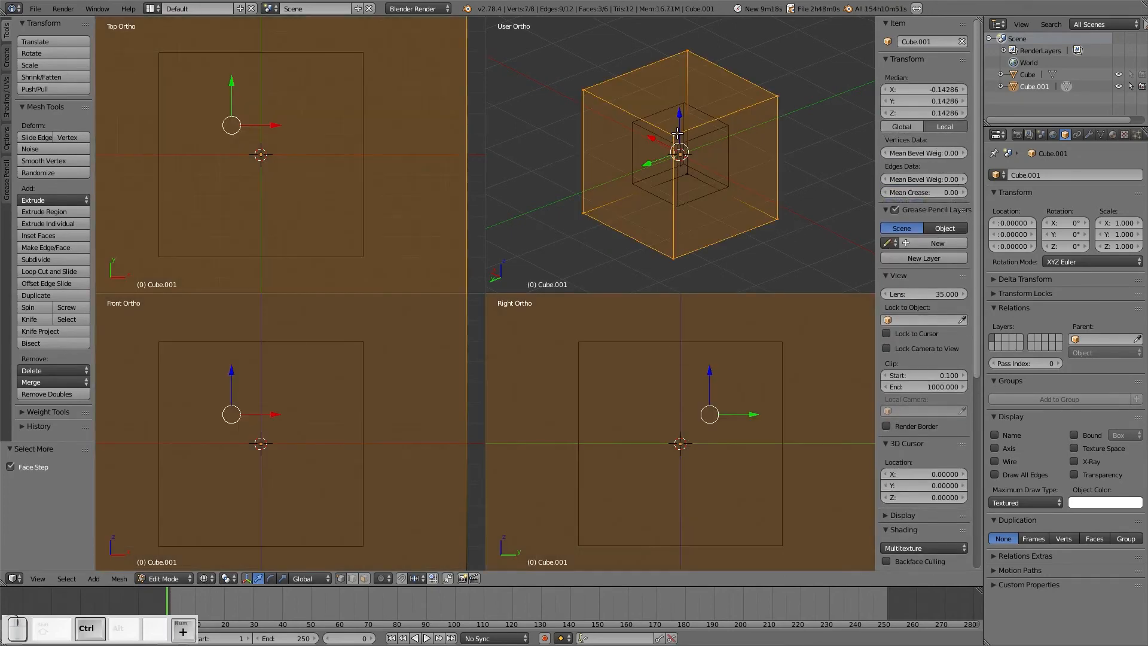
key("ctrl+KP_Add")
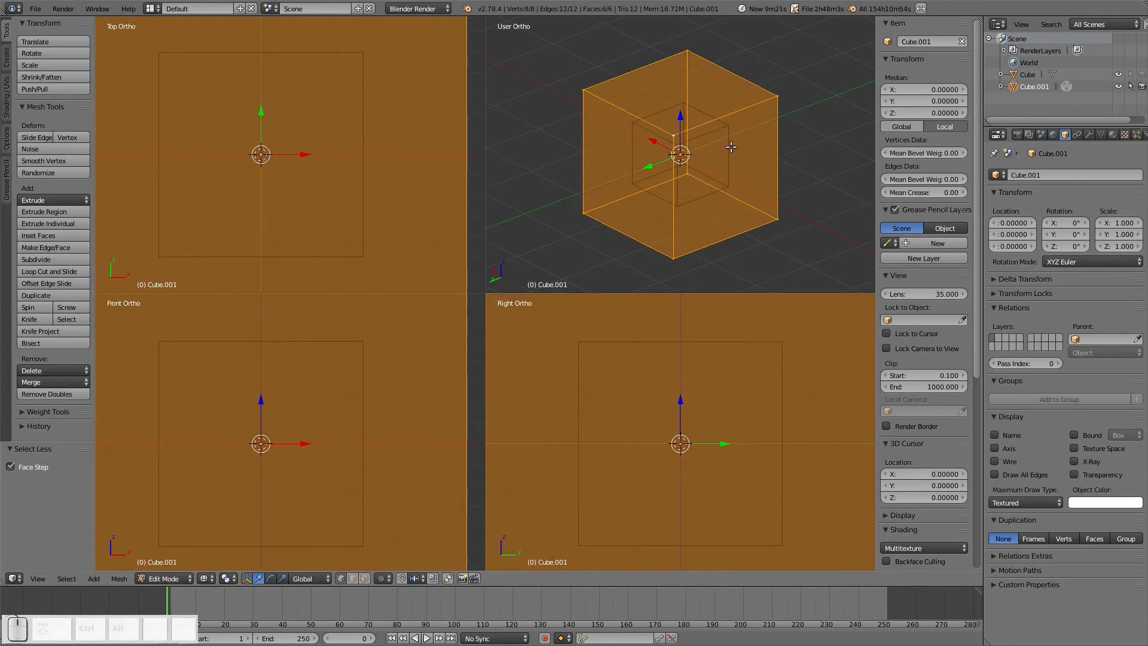
Step: Deselect the outer cube's inner lower vertex, shrink the selection with Select Less, and grow it back to the whole cube
right_click(687, 181, "shift")
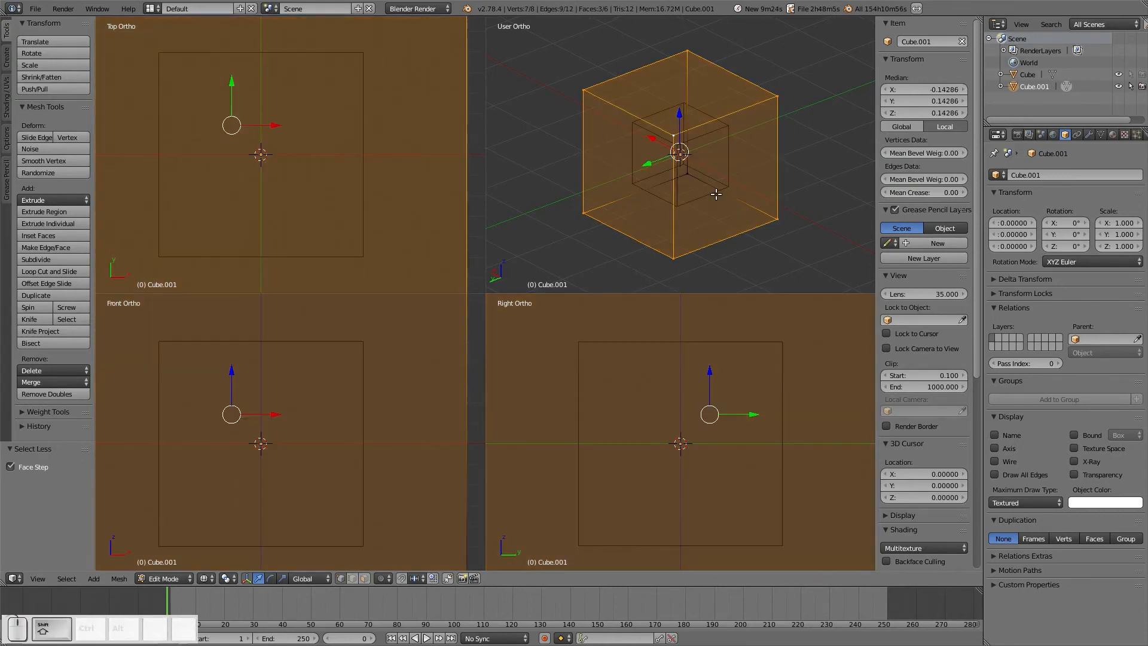
key("ctrl+KP_Subtract")
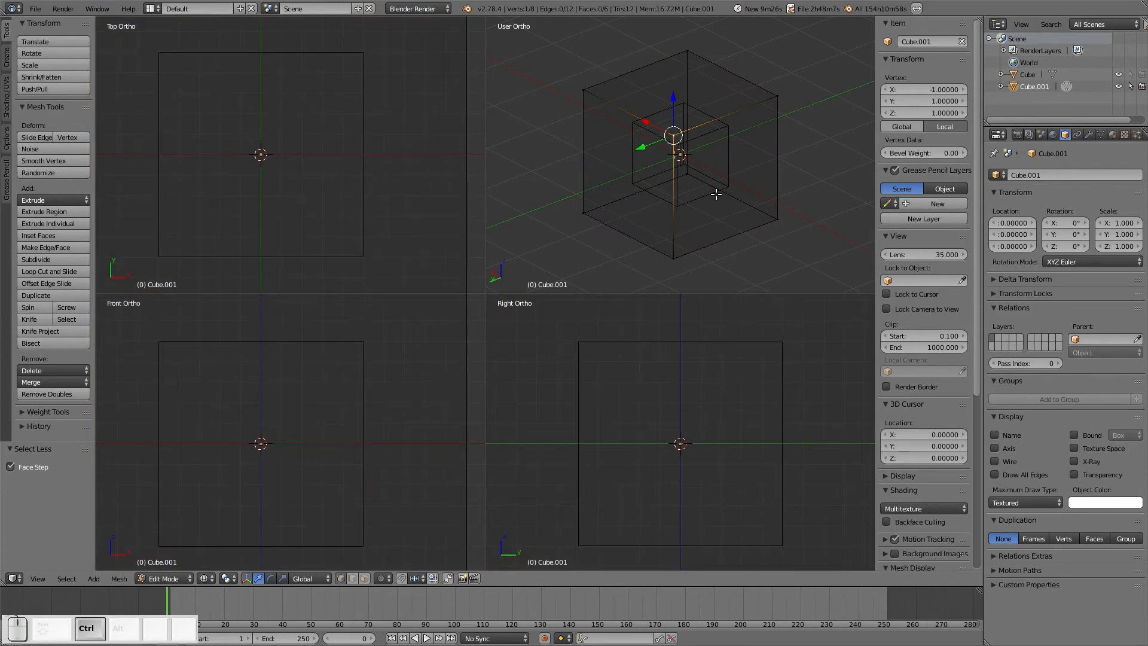
key("ctrl+KP_Add")
key("ctrl+KP_Add")
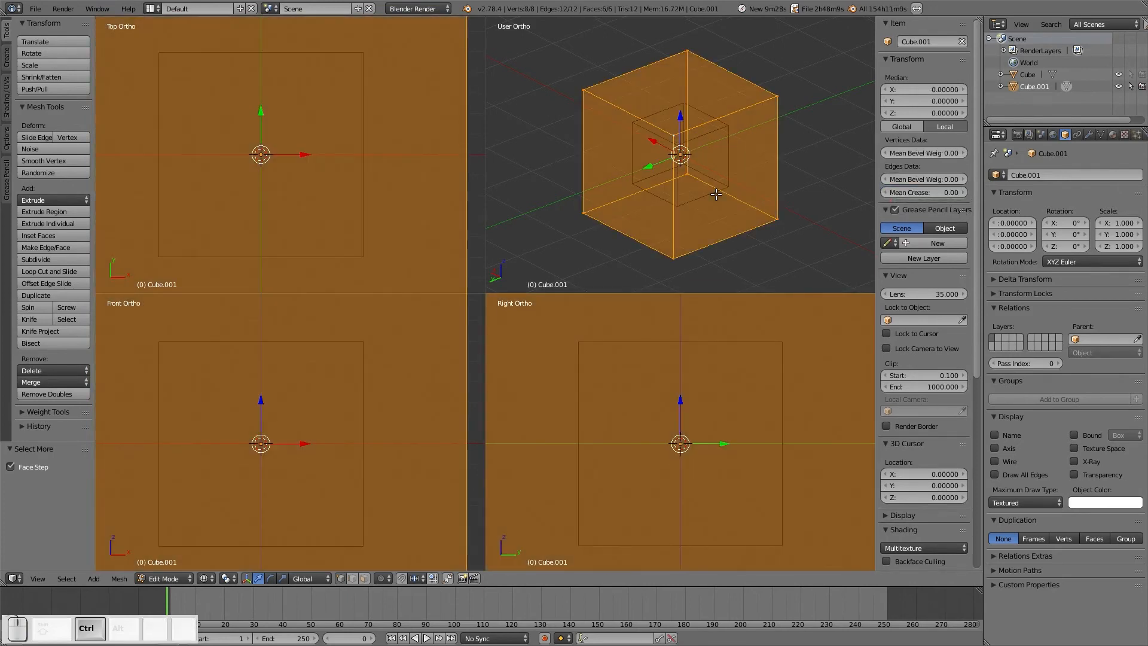
Step: Deselect the cube's left lower vertex, shrink the selection to the opposite corner vertex, and return to Object Mode
key("ctrl+KP_Subtract")
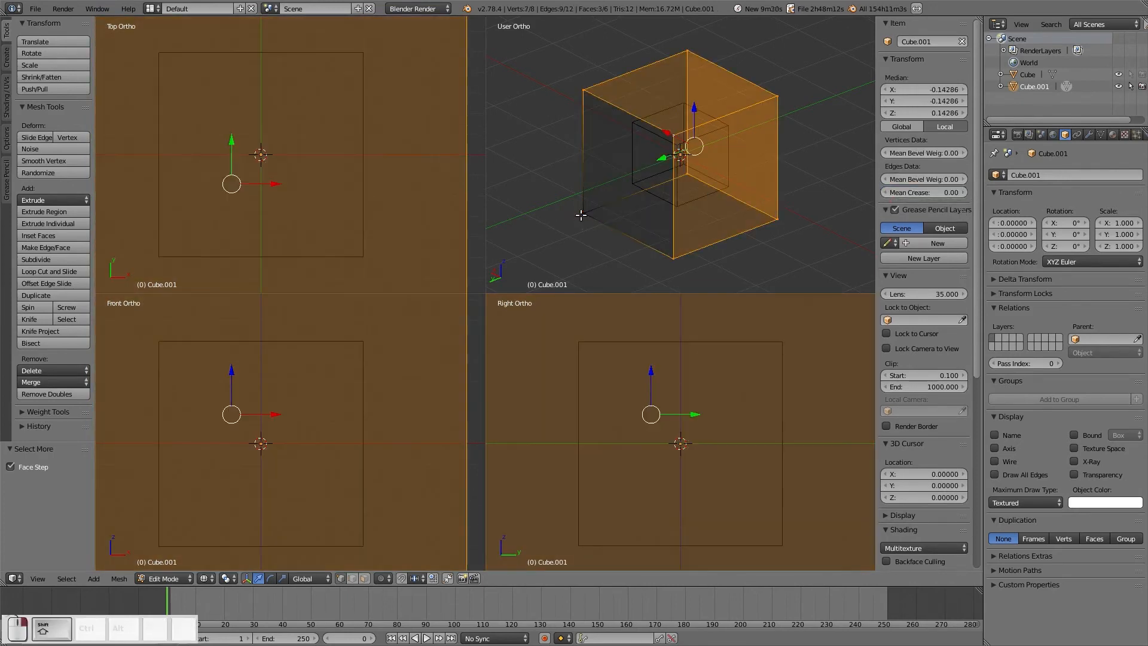
key("ctrl+KP_Subtract")
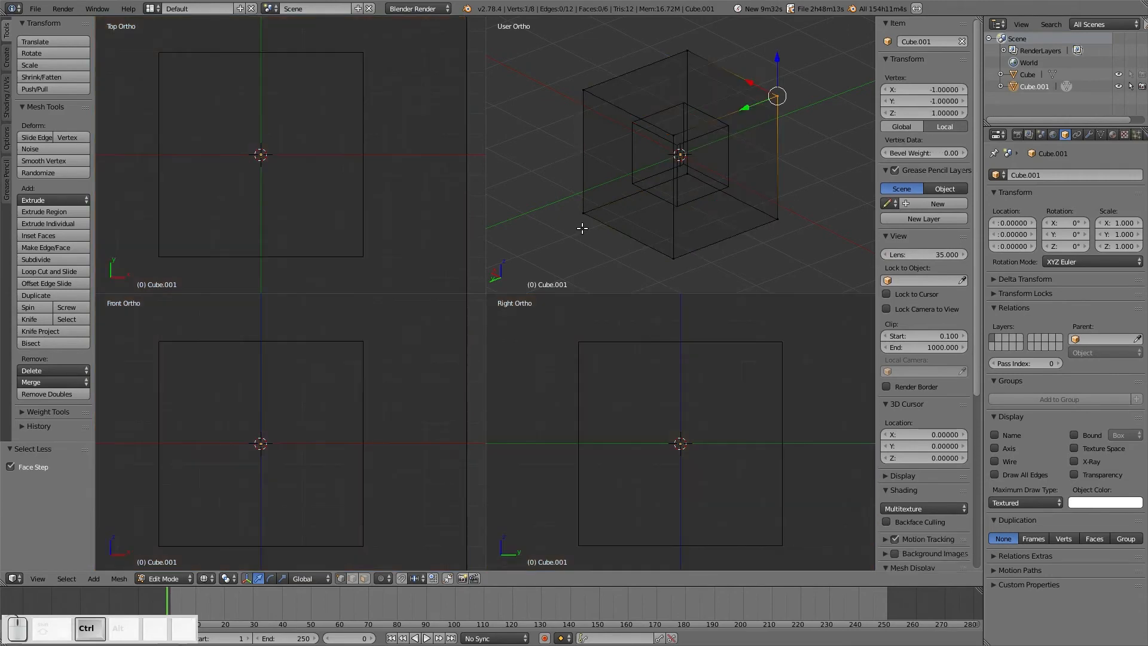
key("Tab")
left_click(513, 232)
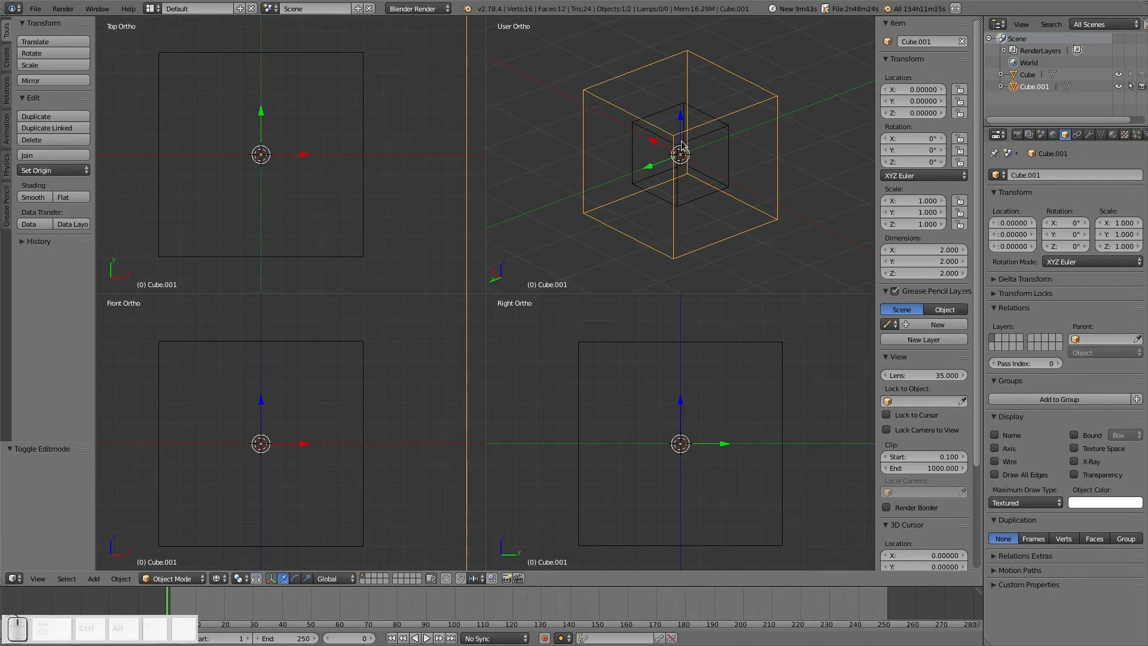
Step: Add a new mesh cube and move it freehand to about X 0.855, Y 0.446, Z 0.727
key("shift+a")
mouse_move(679, 146)
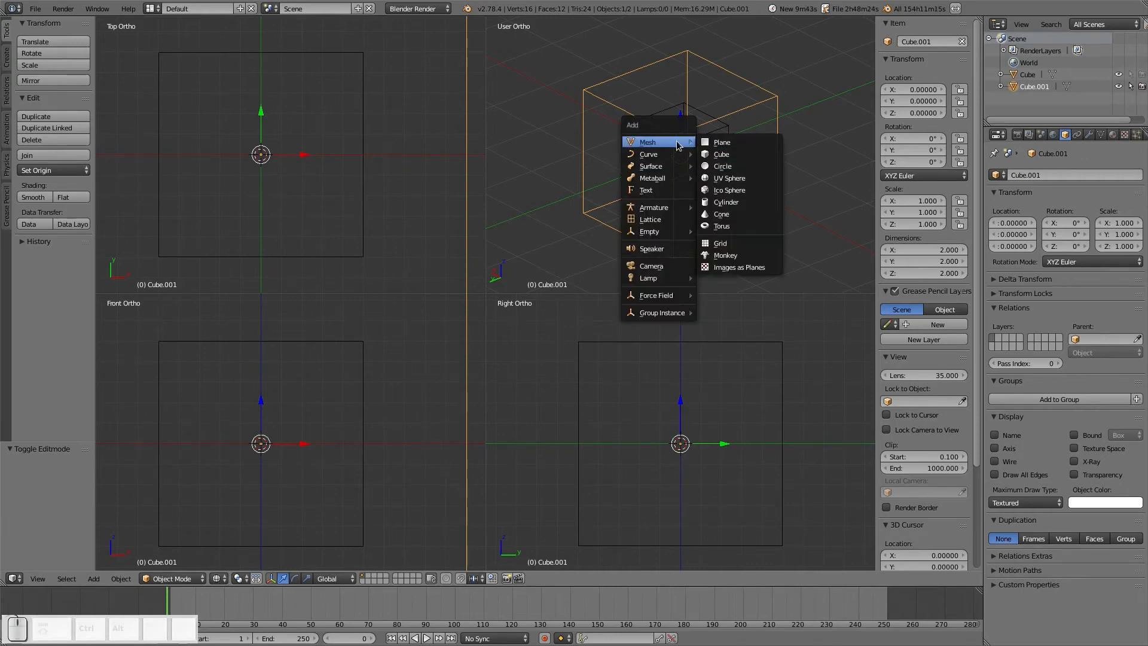
left_click(730, 154)
key("g")
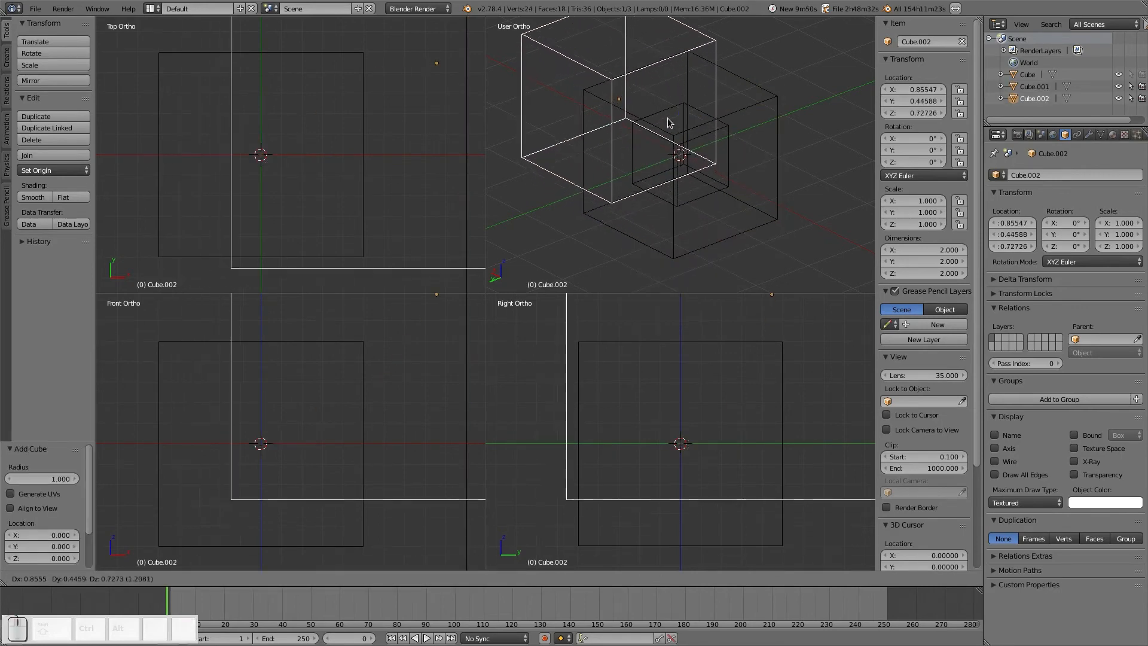
left_click(687, 137)
Step: Select the large cube at the origin, Cube.001, and delete it
middle_click_drag(736, 158, 684, 177)
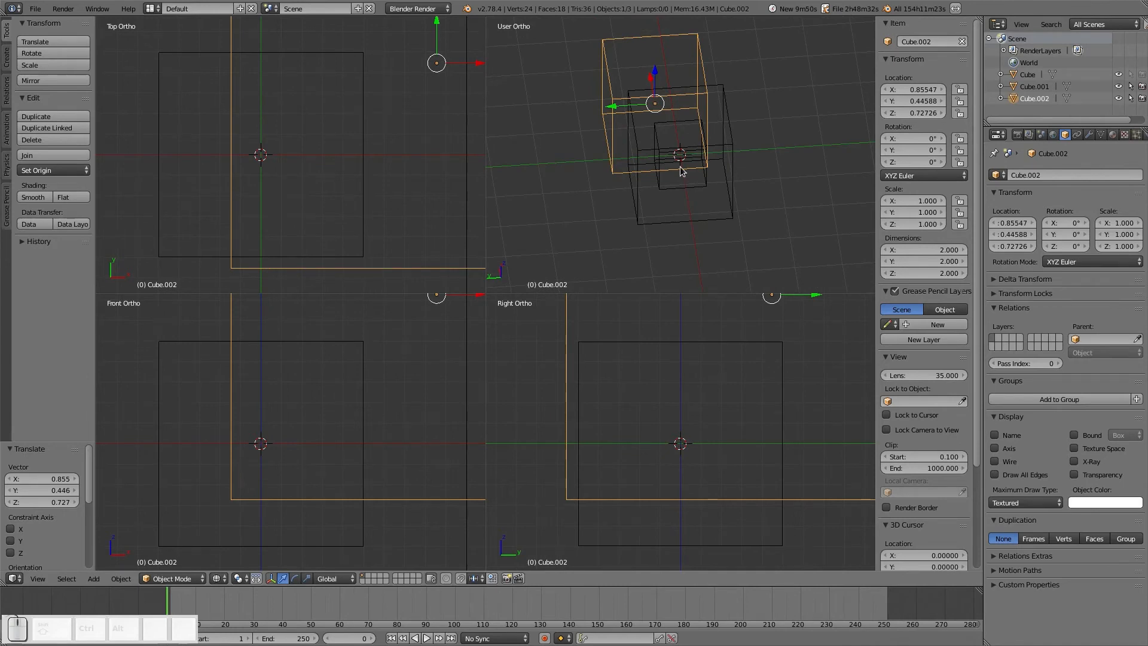
right_click(695, 224)
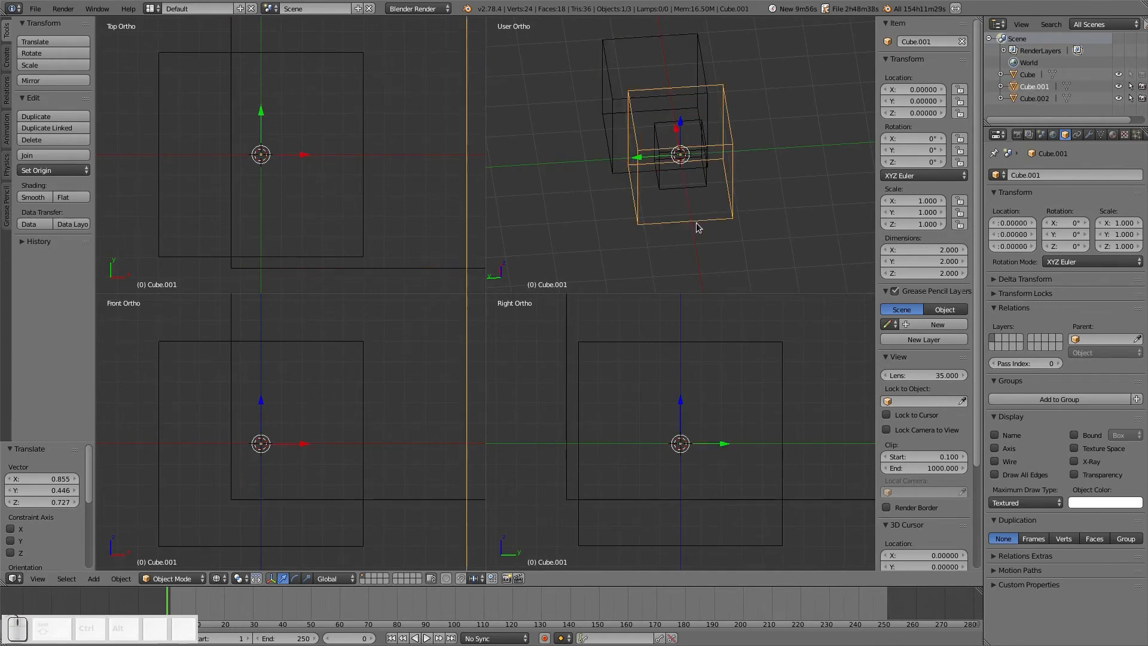
key("x")
left_click(696, 226)
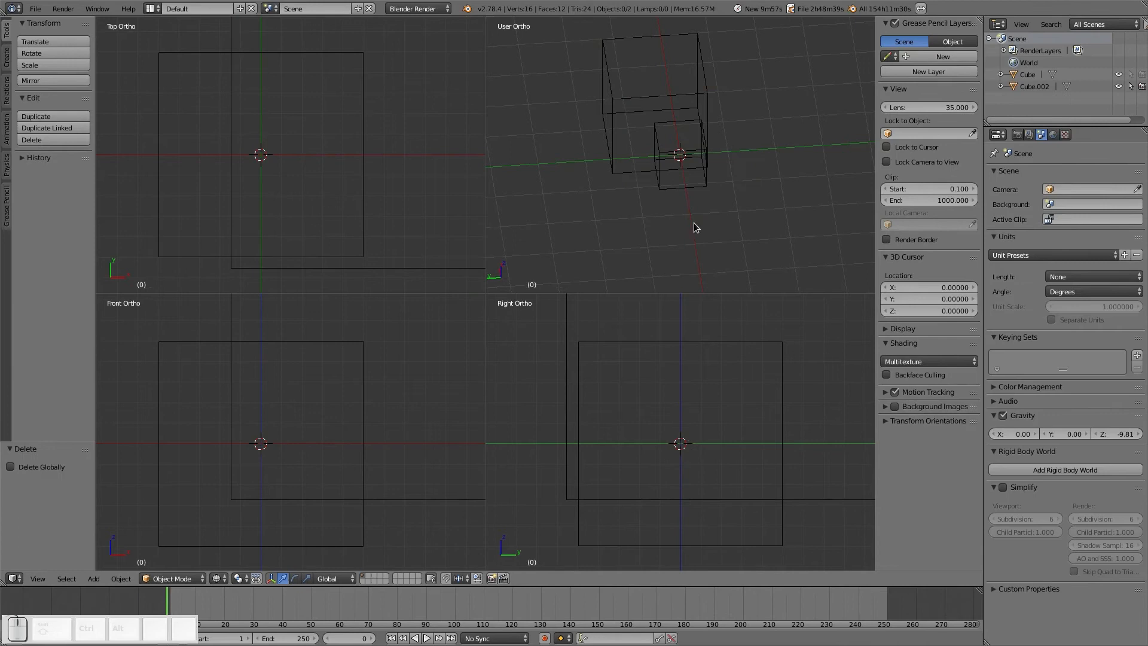
Step: Select the new cube, Cube.002, bring it fully into view, and choose Object Mode for it
right_click(619, 137)
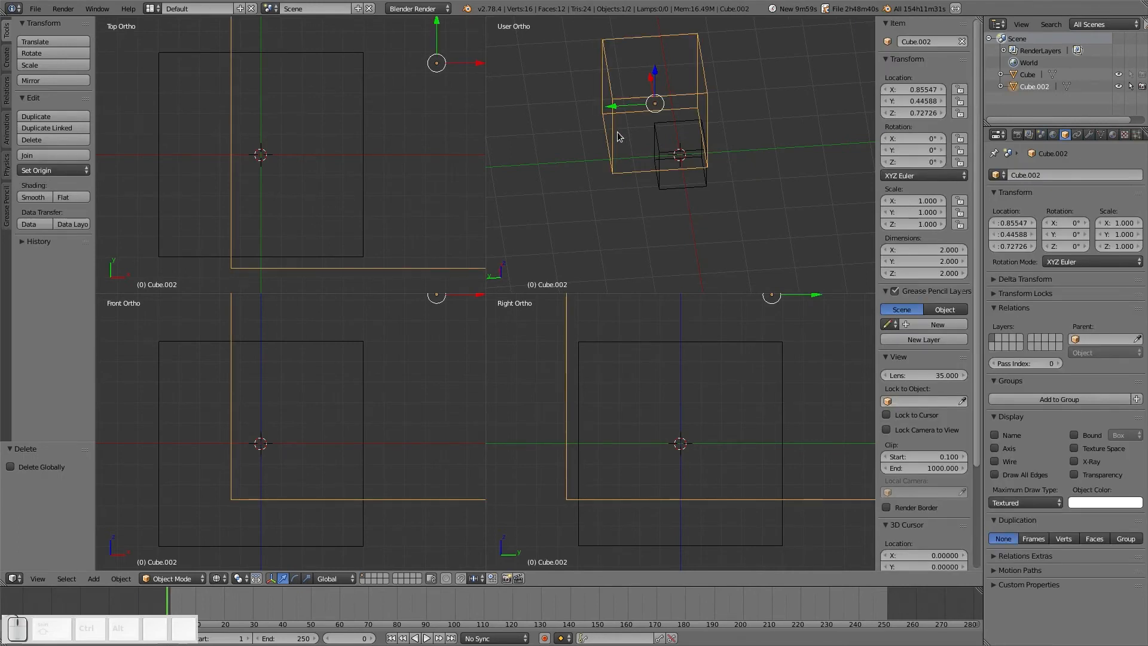
scroll(619, 137, "up", 1)
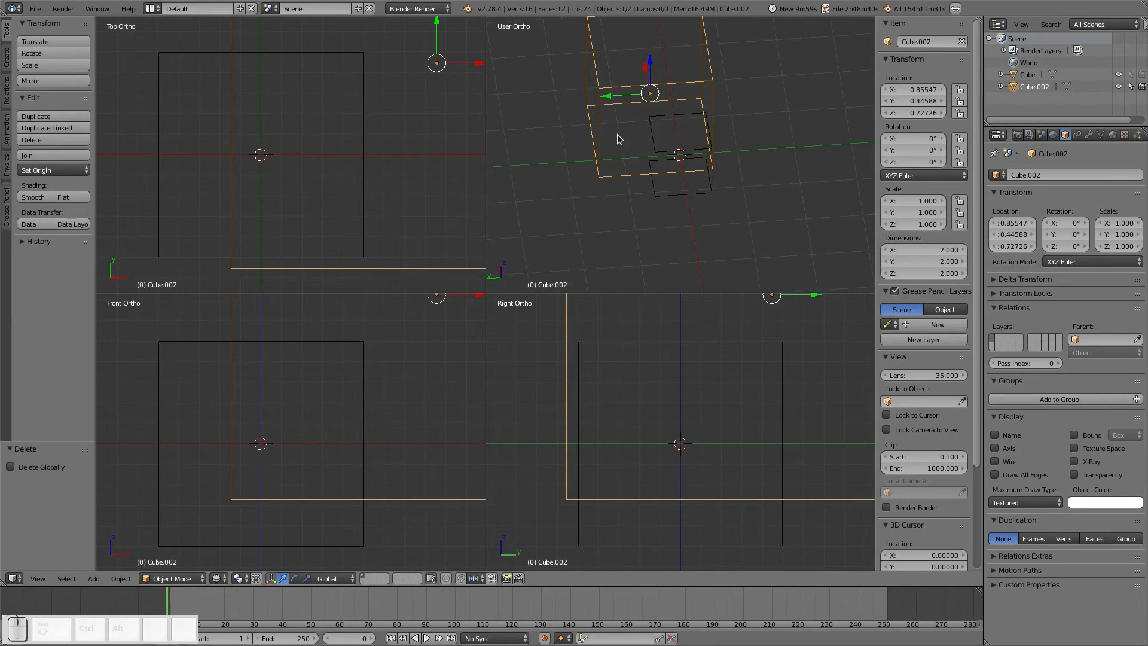
middle_click_drag(635, 125, 682, 179)
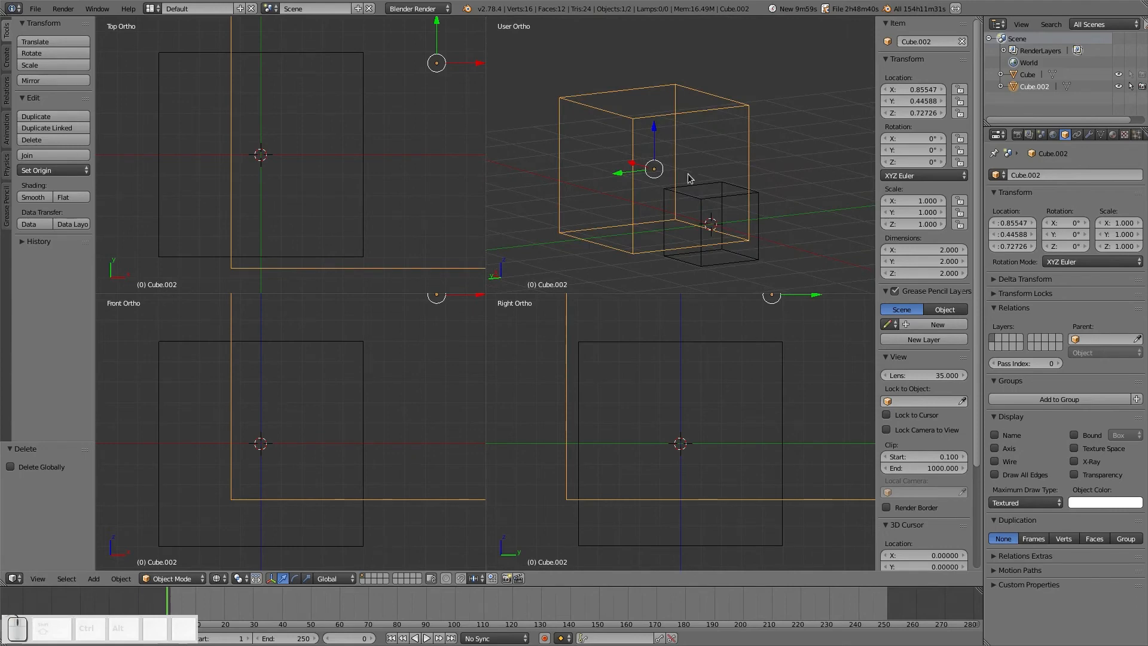
key("ctrl+Tab")
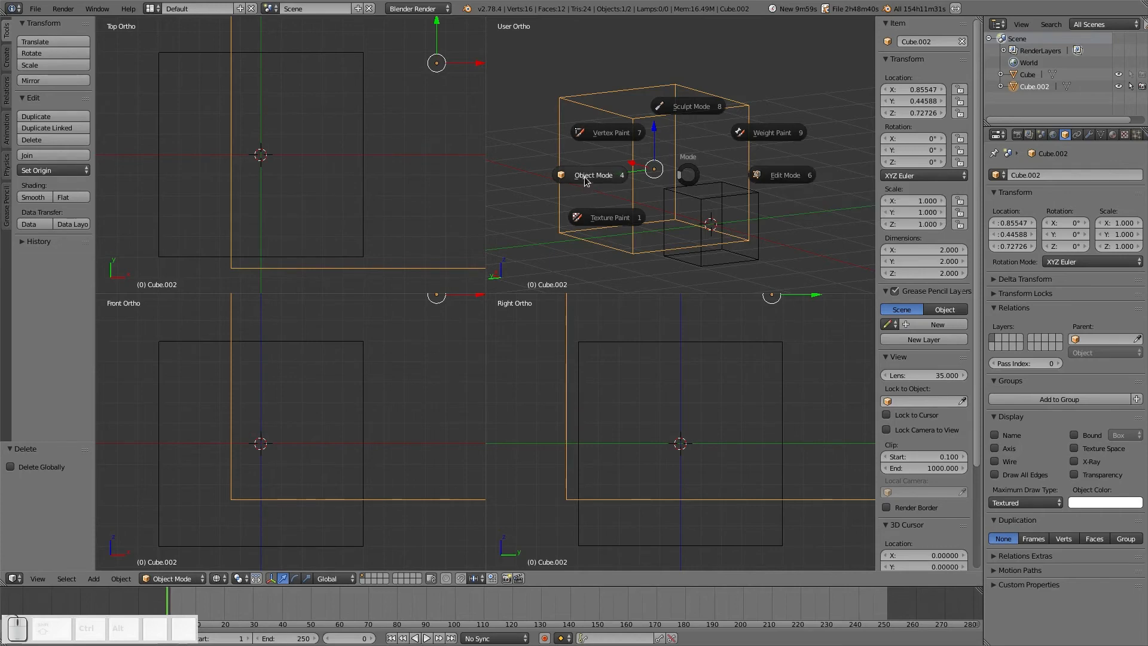
left_click(606, 177)
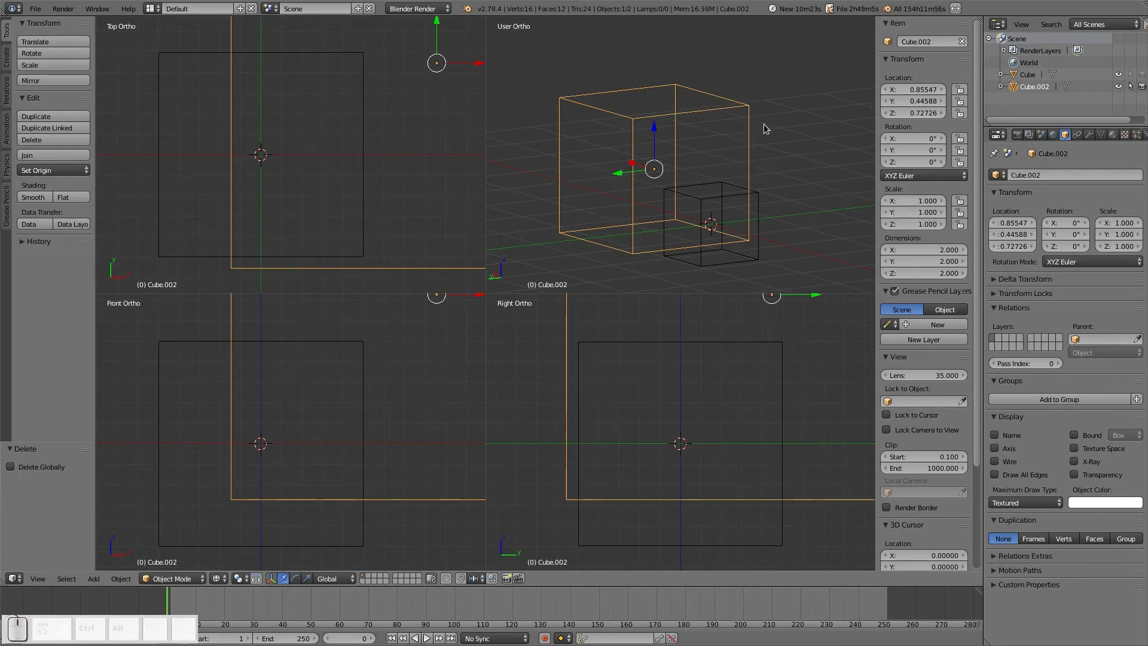
Step: Switch Cube.002 to Edit Mode and move its nearest upper vertex by about X -0.462, Y -0.573, Z -0.454
key("Tab")
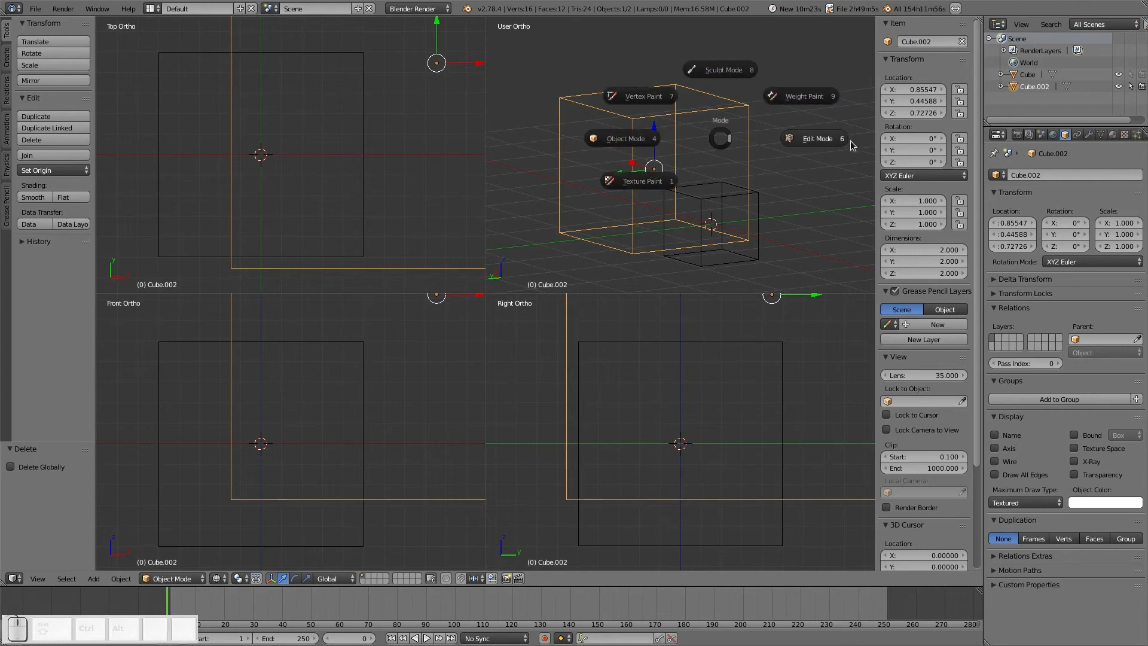
left_click(785, 144)
right_click(645, 120)
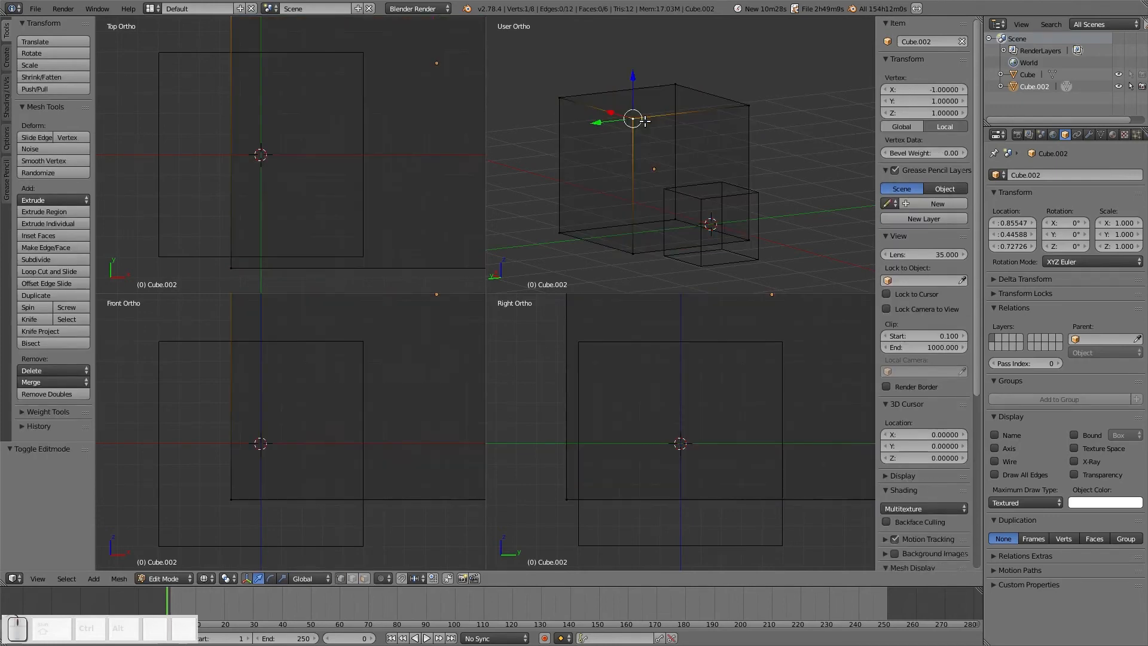
key("g")
left_click(687, 149)
Step: Move the cube's rear upper vertex freehand, and its nearest lower vertex by about X 0.164, Y 0.061, Z 0.574
key("g")
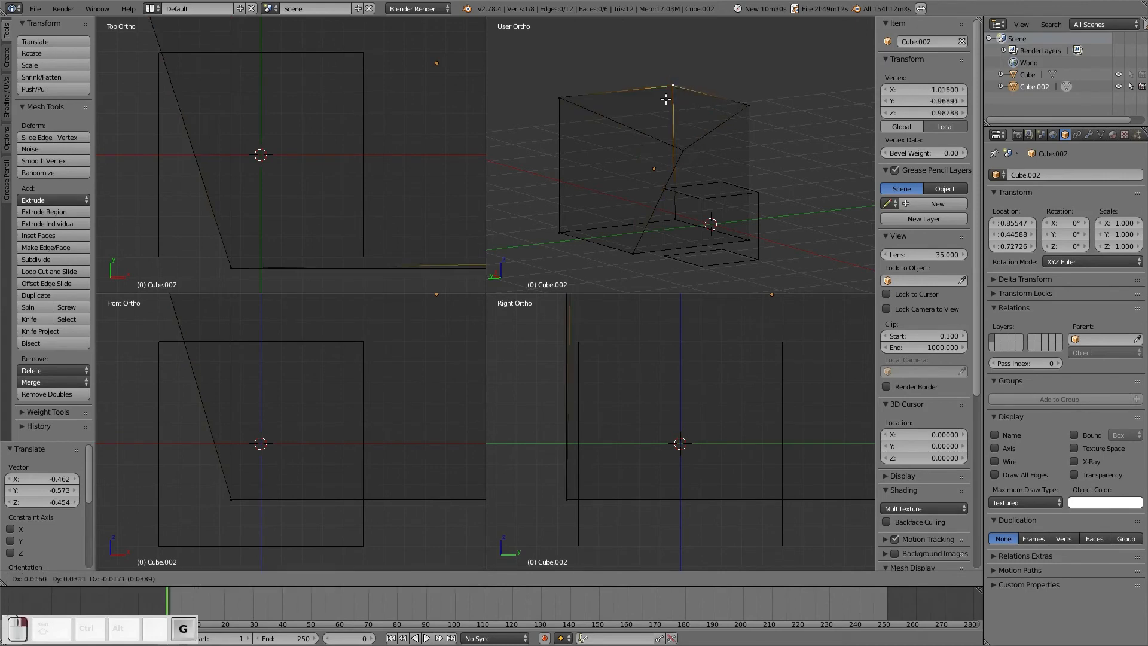
left_click(627, 114)
right_click(636, 253)
key("g")
left_click(622, 212)
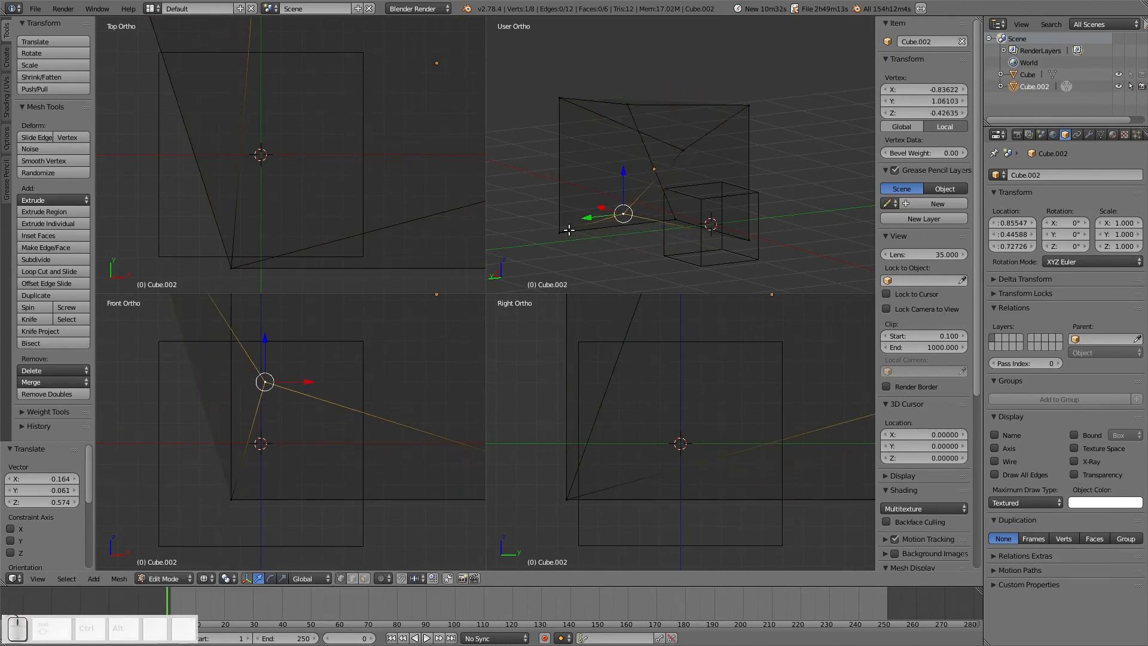
Step: Move the outermost lower vertex by about X -0.090, Y -0.356, Z 0.625, and the upper vertex above it by X -0.370, Y -0.374, Z -0.608
right_click(567, 230)
key("g")
left_click(594, 181)
right_click(561, 99)
key("g")
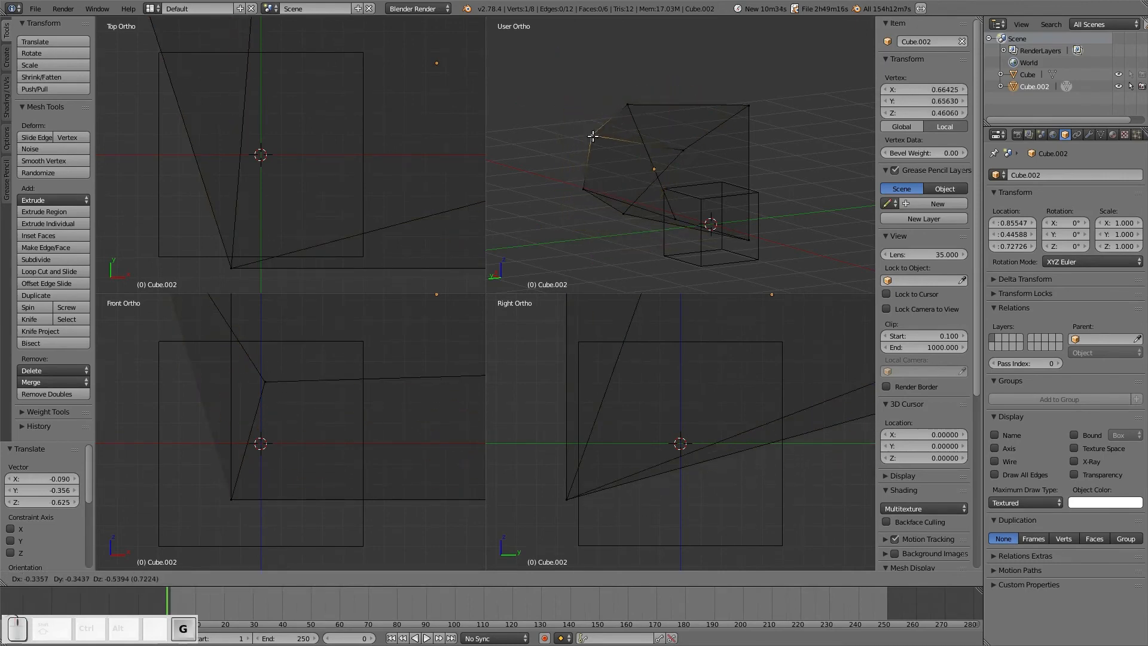
left_click(592, 137)
Step: Select the two upper vertices of the edge on the opposite side and scale that edge to about 0.603
middle_click_drag(726, 167, 640, 191)
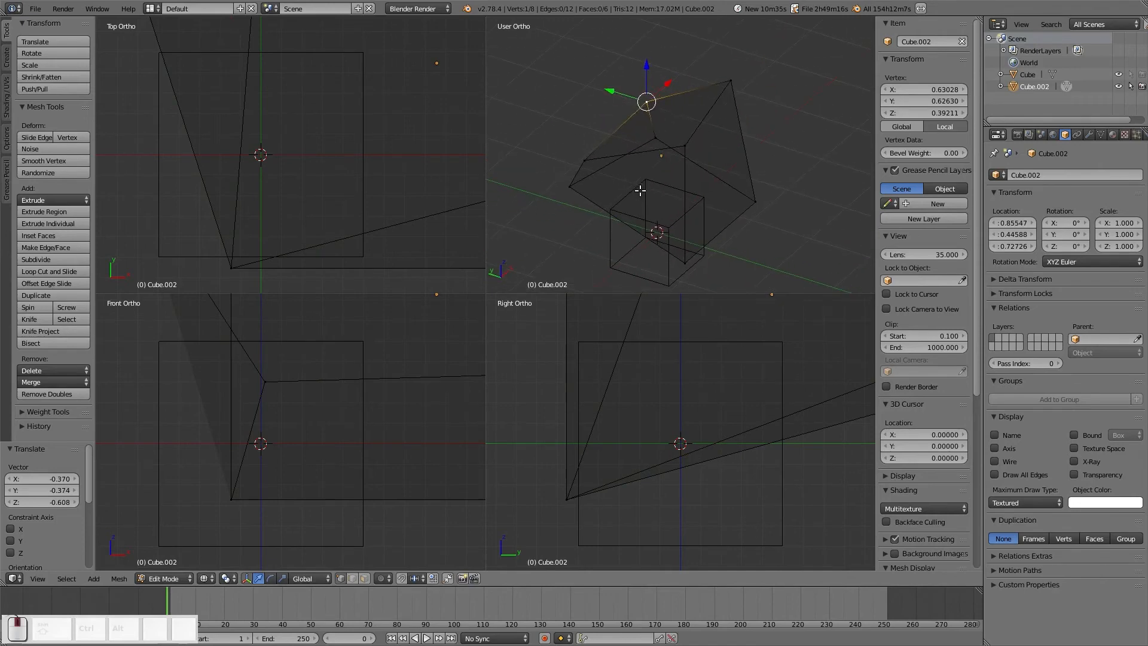
right_click(685, 145)
right_click(731, 80, "shift")
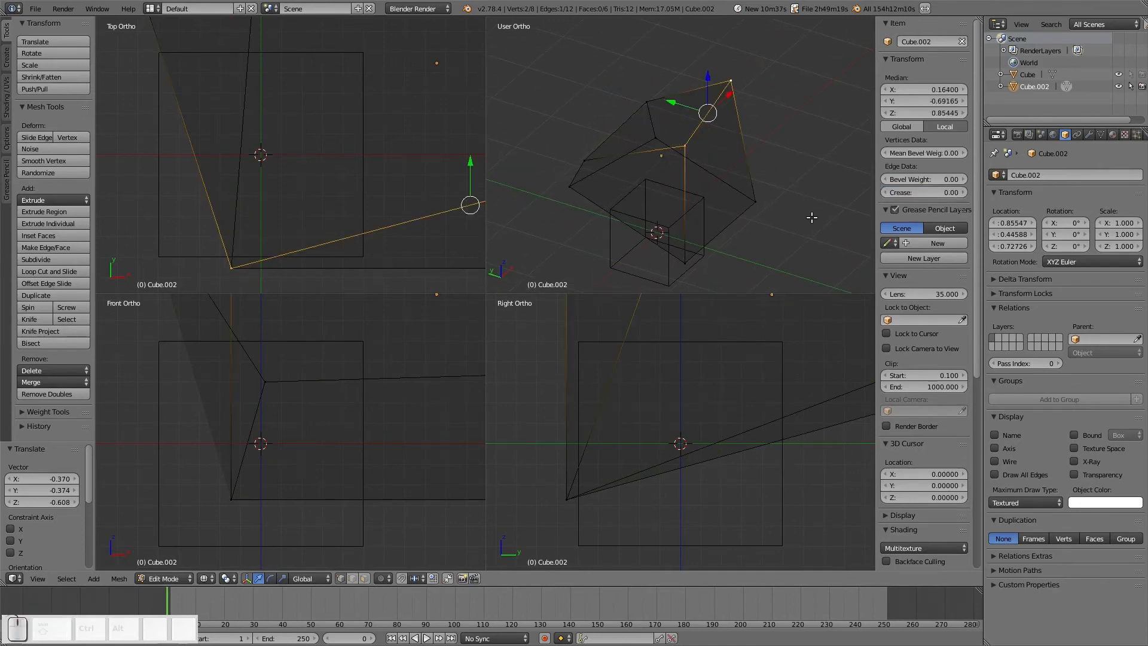
key("s")
left_click(757, 200)
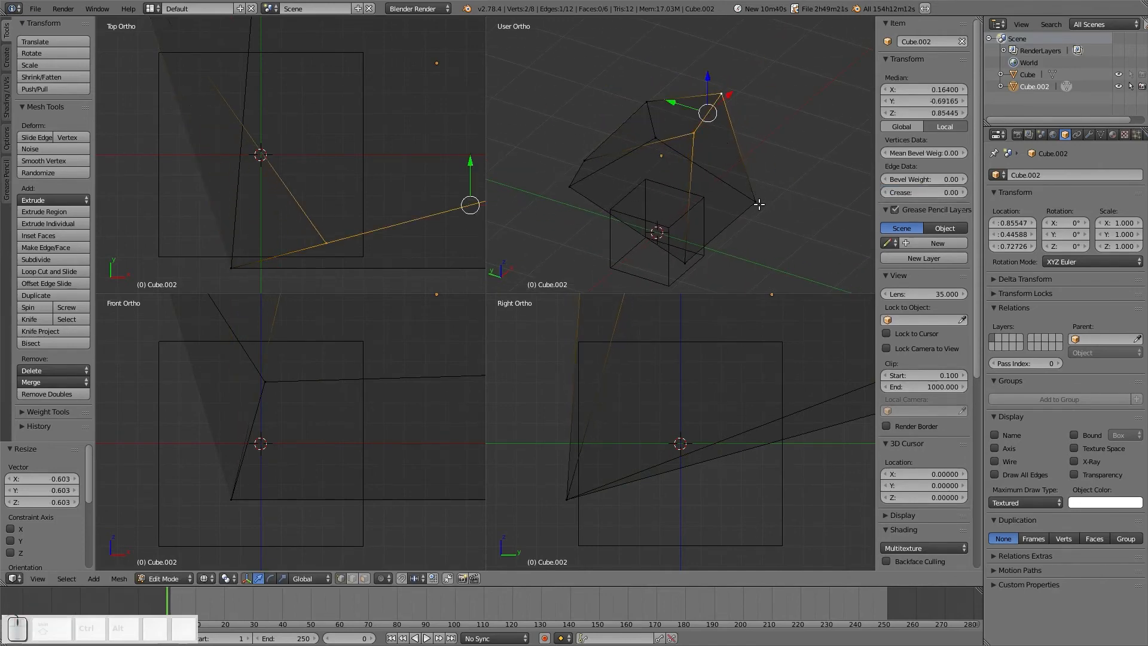
Step: Select the two vertices of the lower edge beneath the scaled edge and rotate that edge by about 26.188°
right_click(756, 201)
right_click(684, 263, "shift")
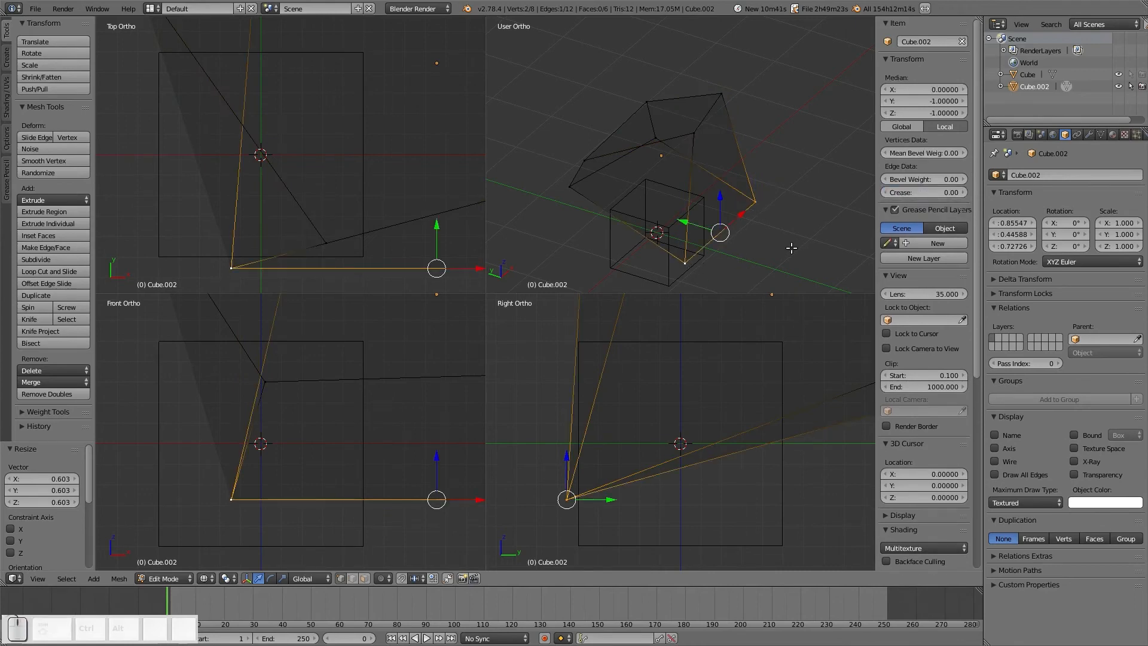
key("g")
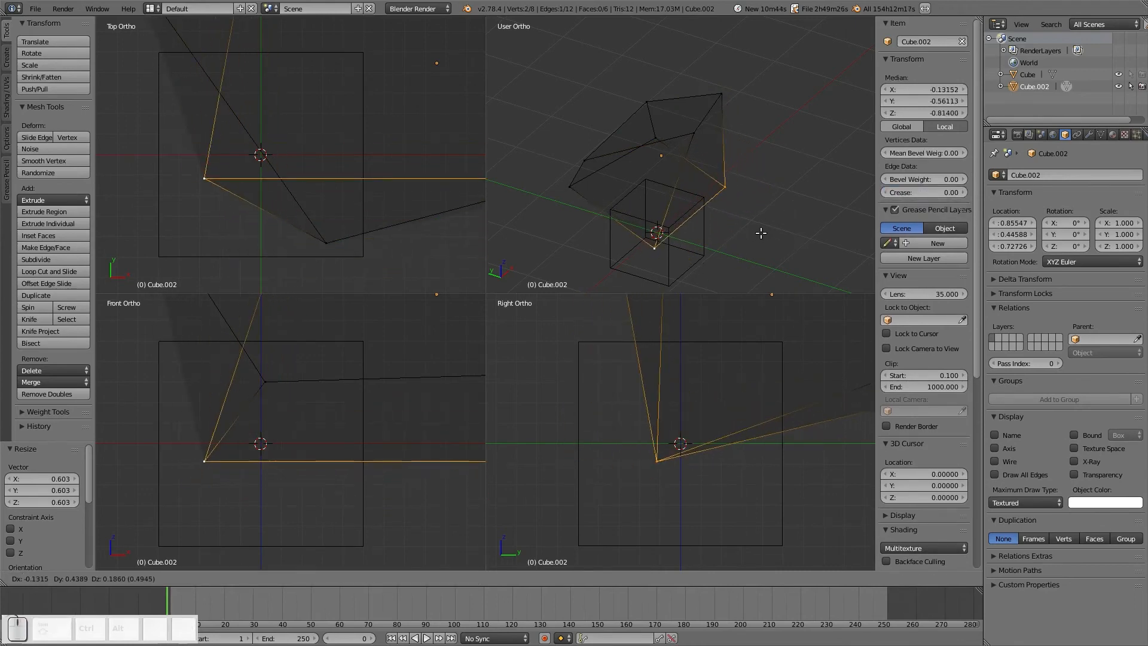
right_click(768, 235)
key("r")
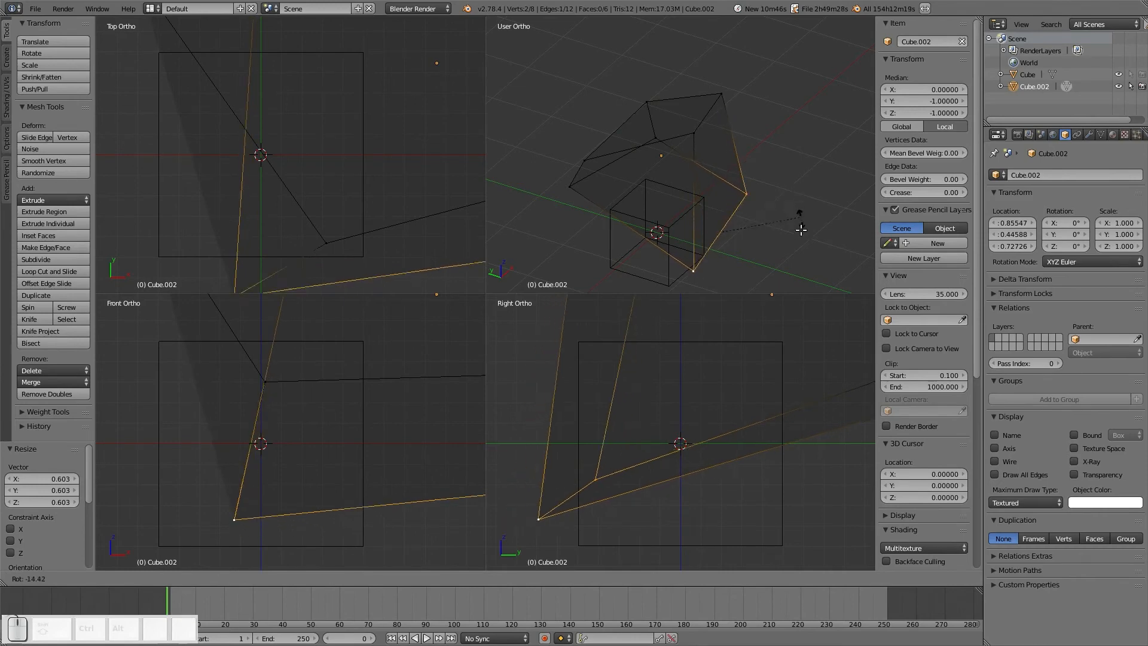
left_click(763, 256)
Step: Select the two outermost lower vertices on opposite sides of the mesh, rotate them freehand, and deselect everything
right_click(569, 186)
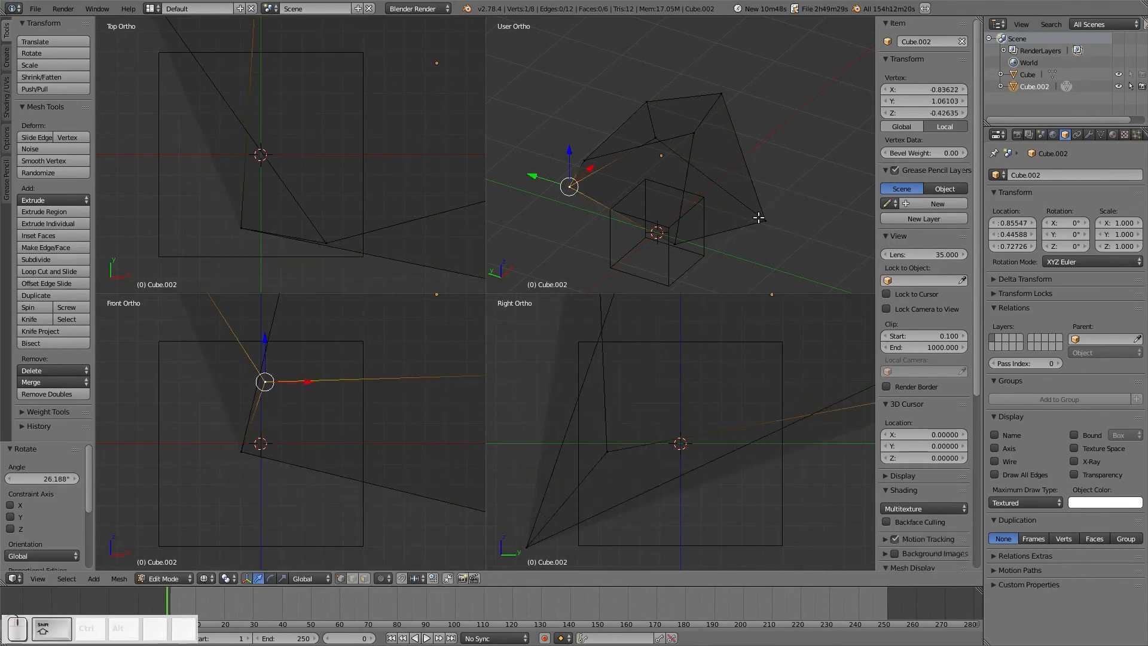
right_click(766, 221, "shift")
key("r")
left_click(787, 162)
key("a")
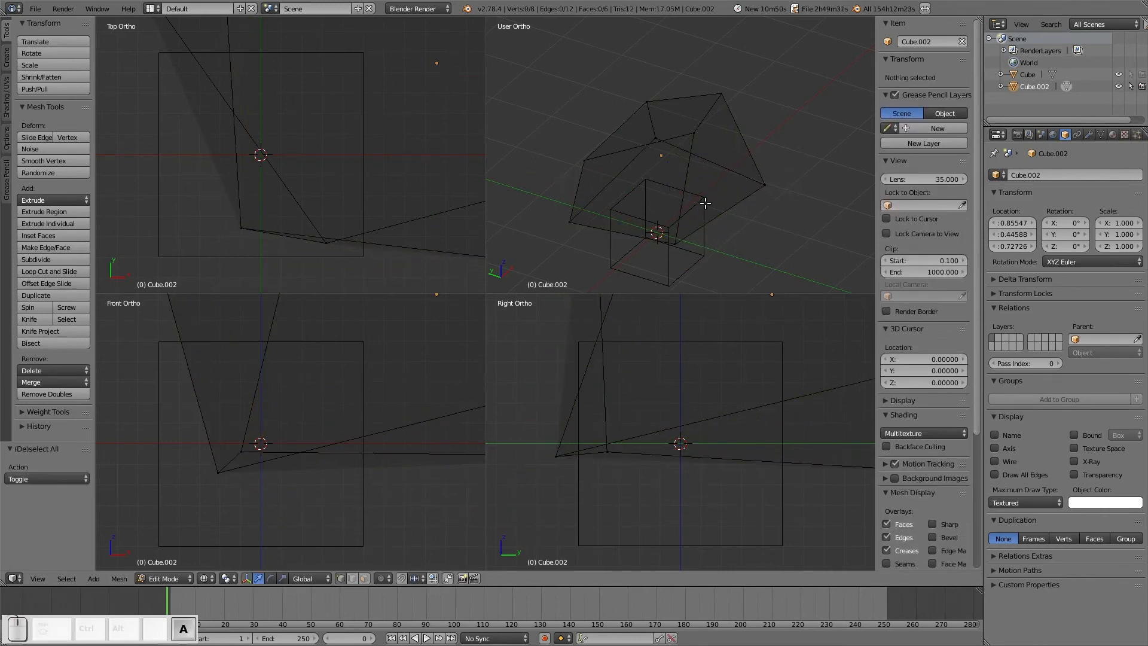
Step: Switch to face selection and move the large side face along the X axis by about -1.038
middle_click_drag(705, 200, 623, 222)
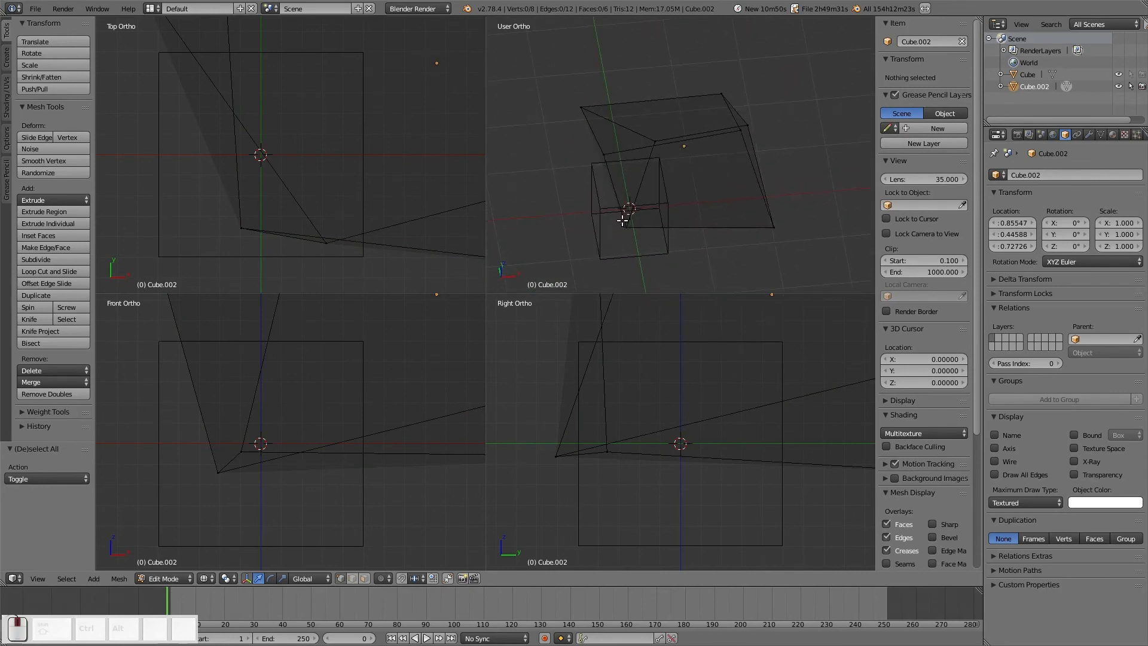
right_click(775, 227)
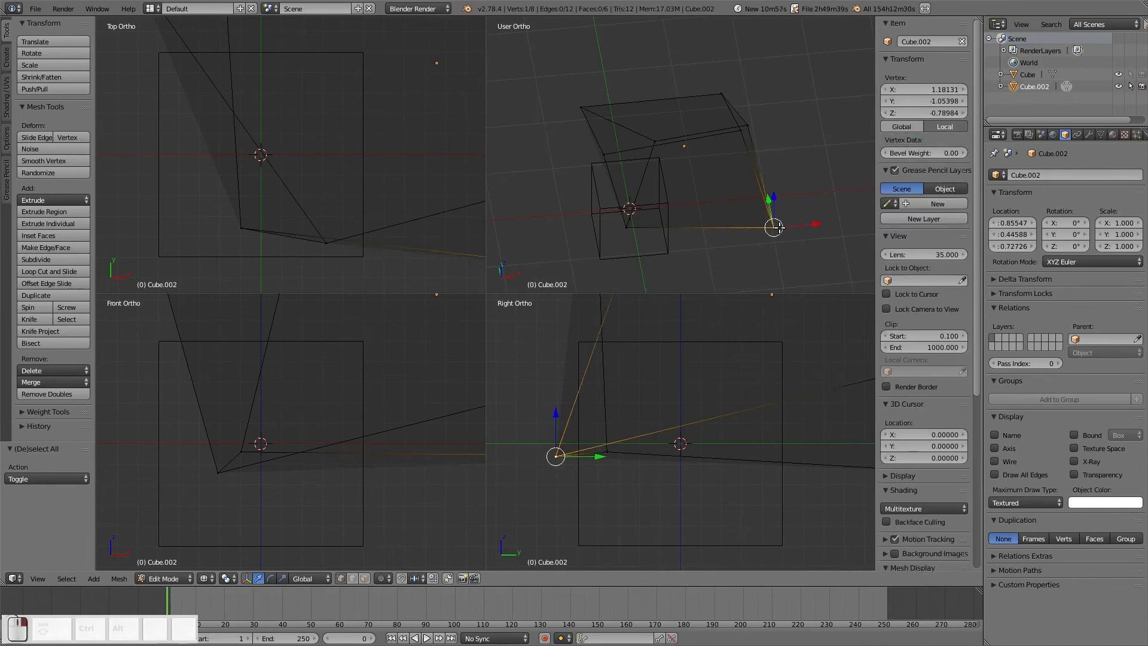
middle_click_drag(706, 193, 608, 180)
left_click(363, 578)
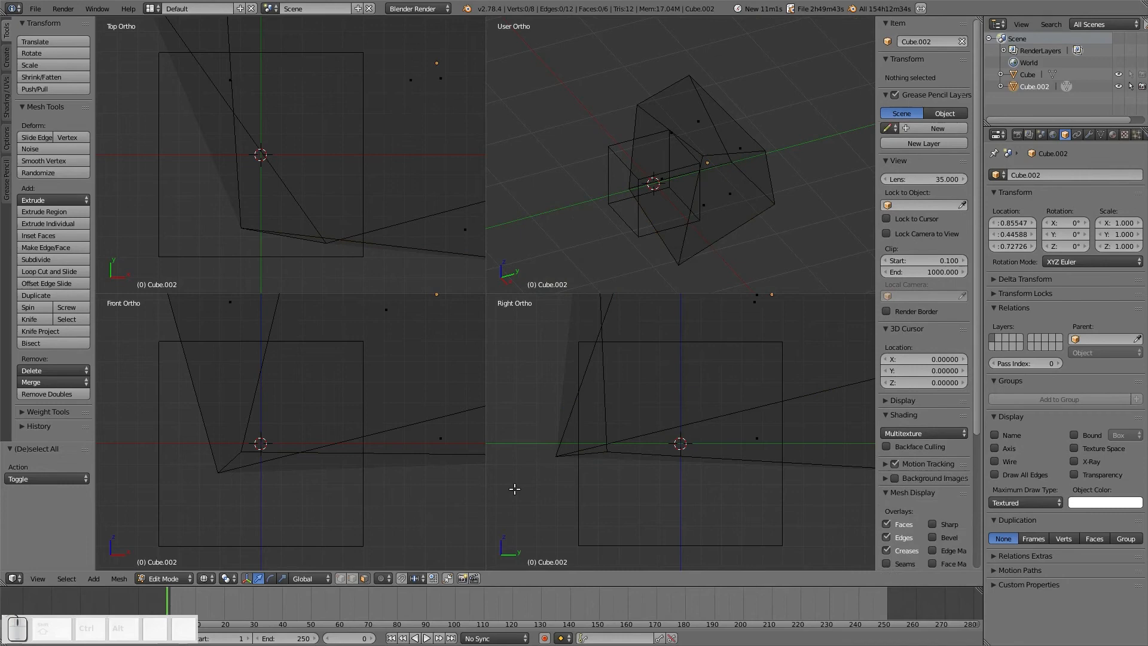
right_click(726, 190)
key("g")
key("x")
left_click(704, 202)
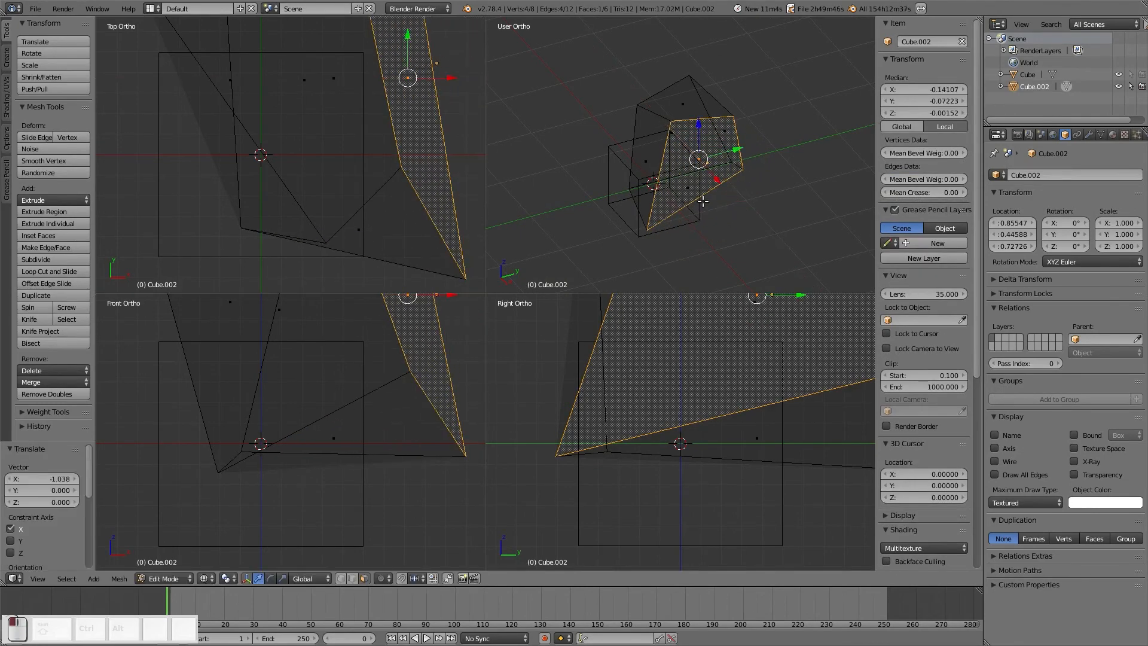
Step: Move the adjacent side face along the Y axis by about -0.578, and display the pivot point options without changing them
middle_click_drag(704, 202, 724, 212)
right_click(604, 152)
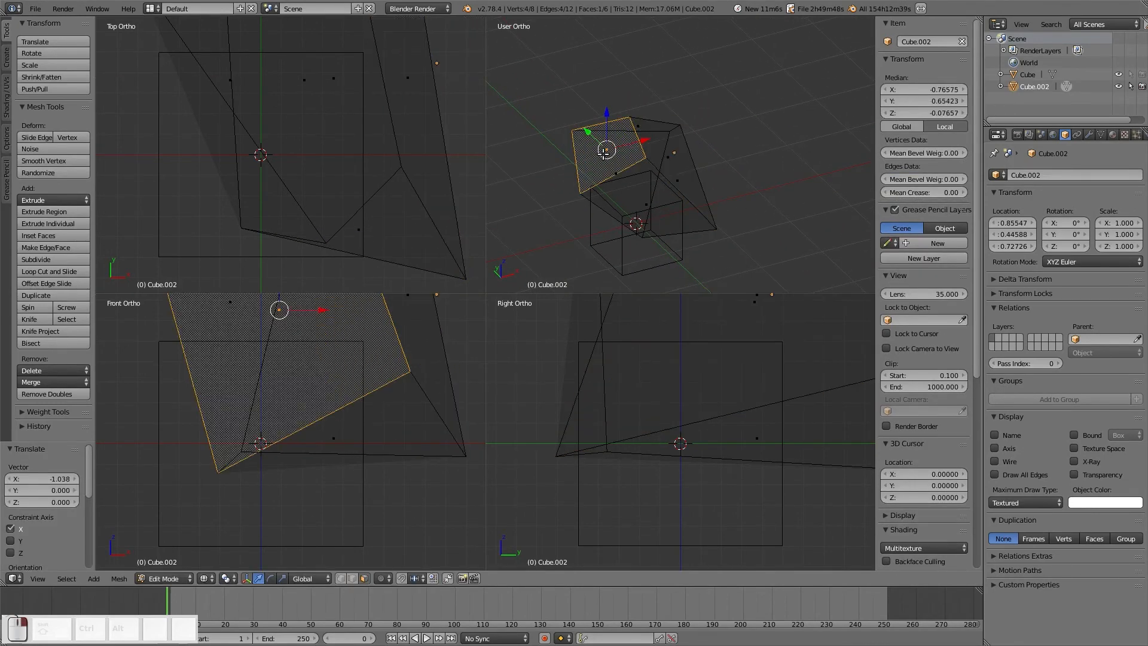
middle_click_drag(604, 152, 727, 175)
key("g")
key("y")
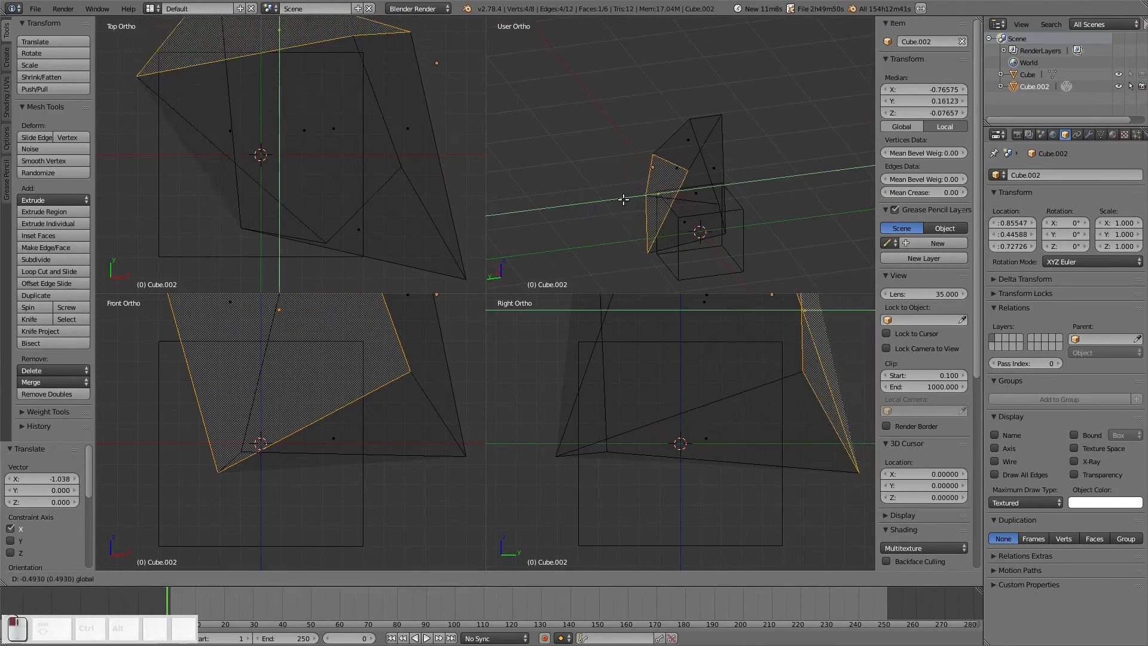
left_click(627, 198)
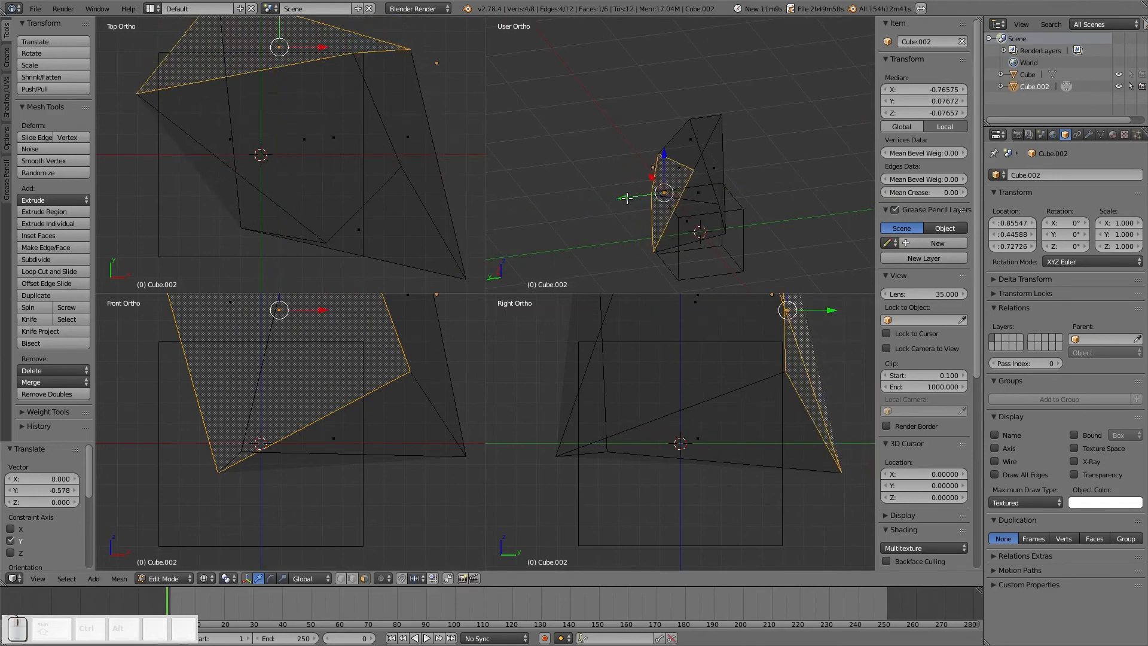
key("period")
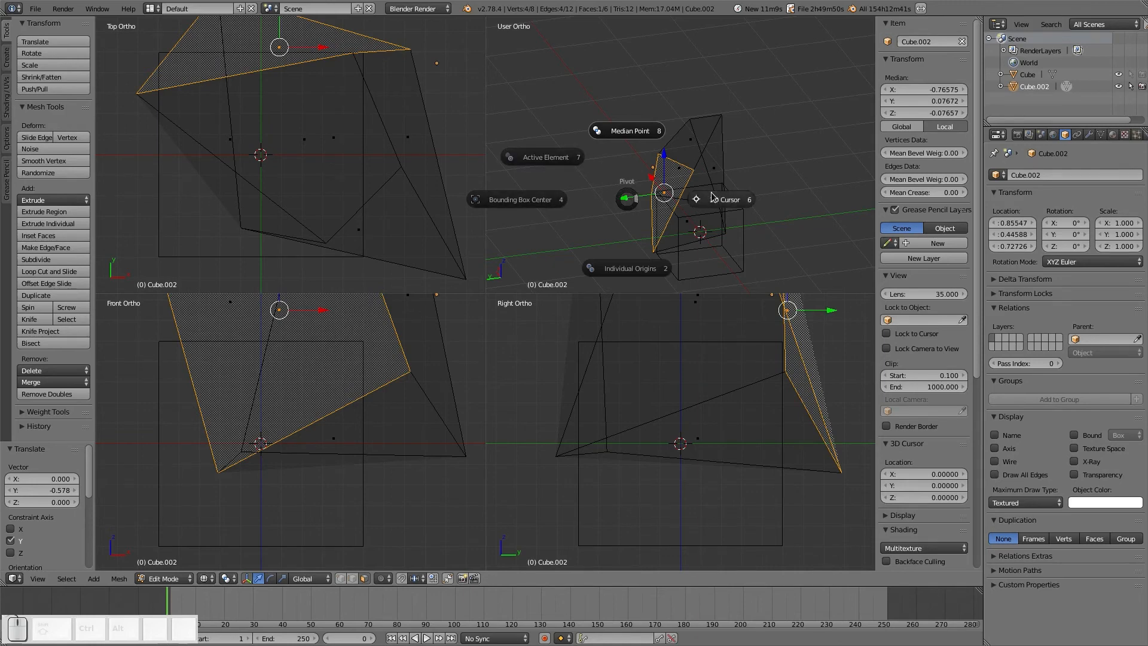
right_click(770, 111)
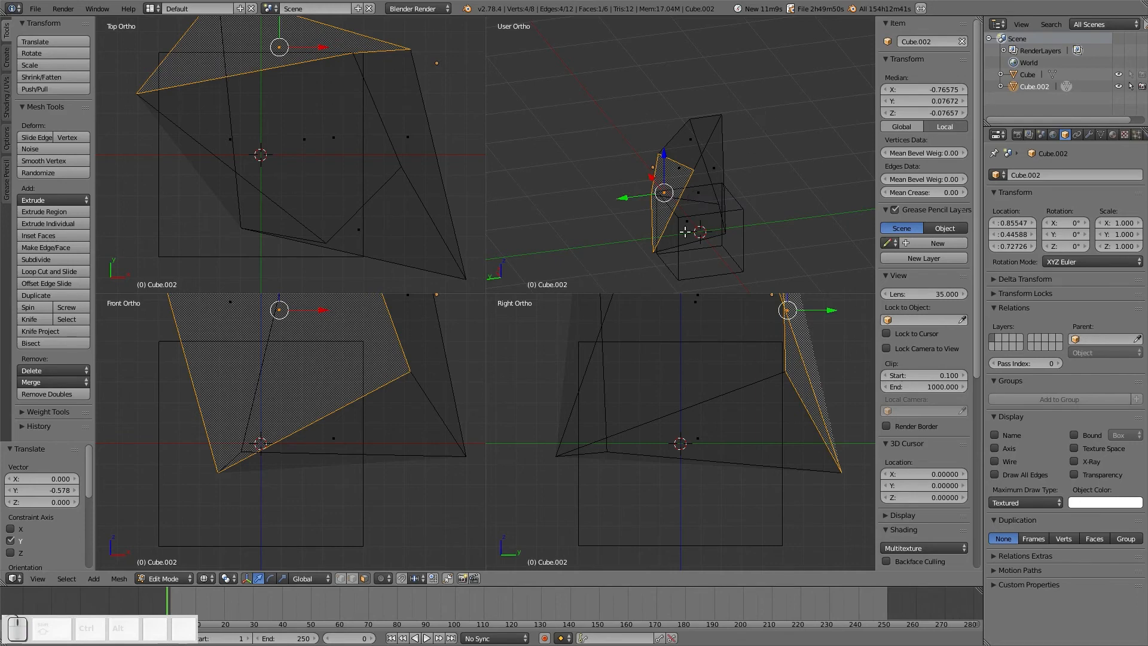
Step: Select the mesh's underside face and scale it to about 0.594
middle_click_drag(704, 226, 674, 189)
right_click(676, 180)
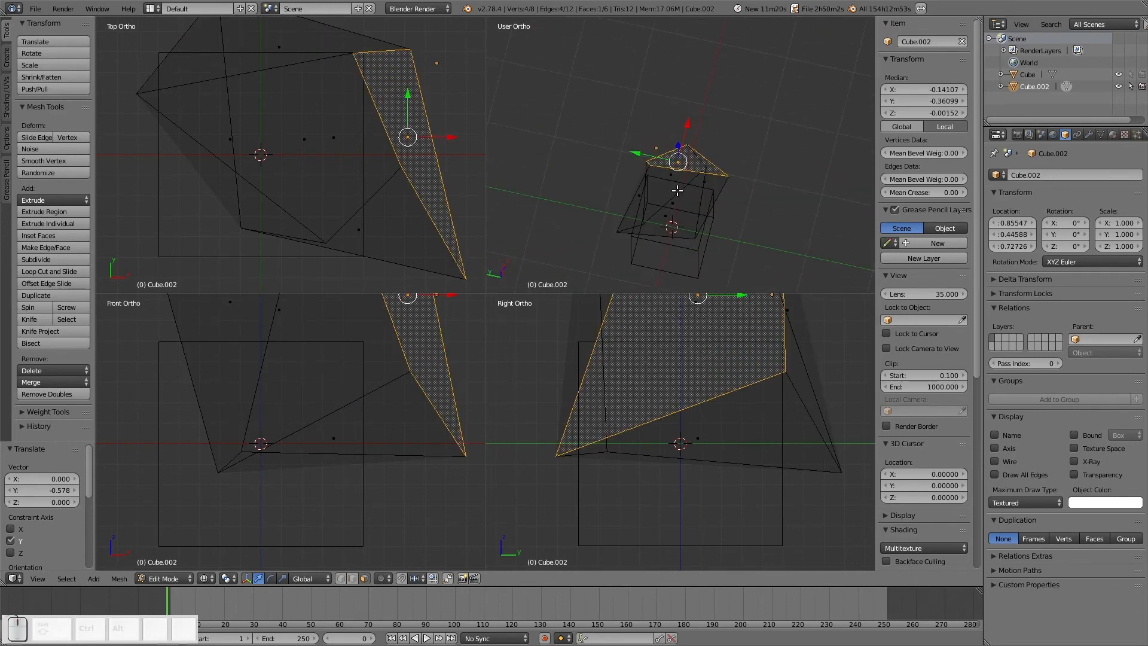
right_click(672, 189)
middle_click_drag(682, 241, 714, 164)
left_click_drag(687, 186, 742, 193)
key("s")
left_click(733, 189)
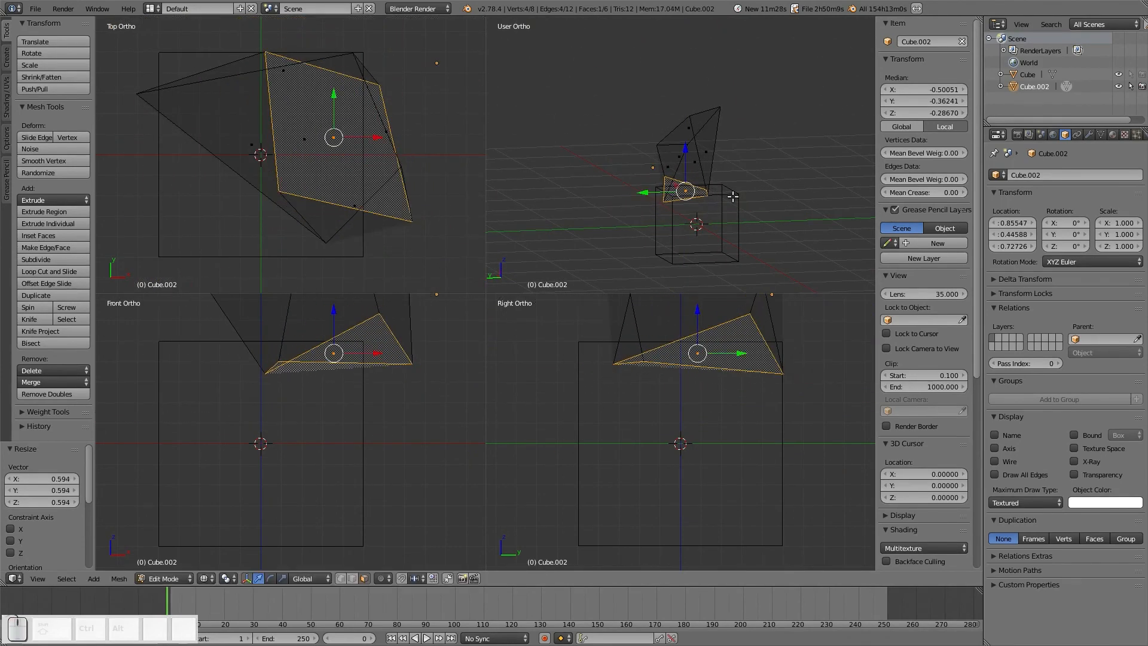
Step: Rotate the underside face freehand and move it by about X -0.191, Y 0.172, Z 0.320
key("r")
left_click(742, 175)
middle_click_drag(741, 174, 644, 238)
key("g")
left_click(650, 197)
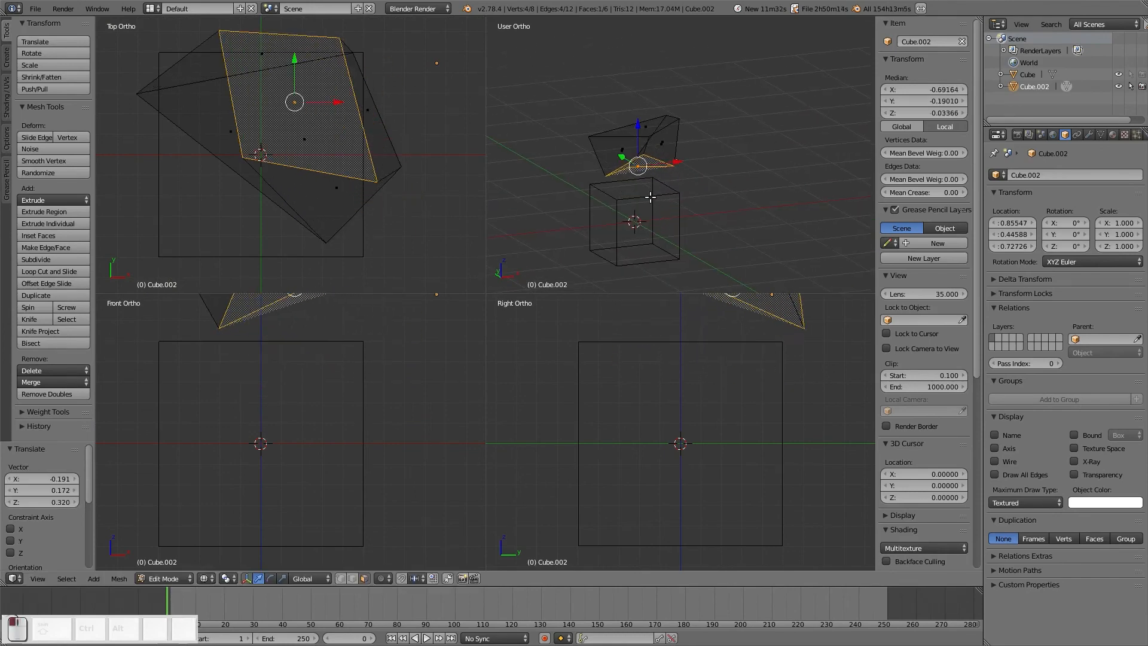
Step: Deselect the mesh, return Cube.002 to Object Mode, and display it with Solid shading
key("a")
key("Tab")
left_click(552, 202)
middle_click_drag(551, 202, 717, 172)
key("z")
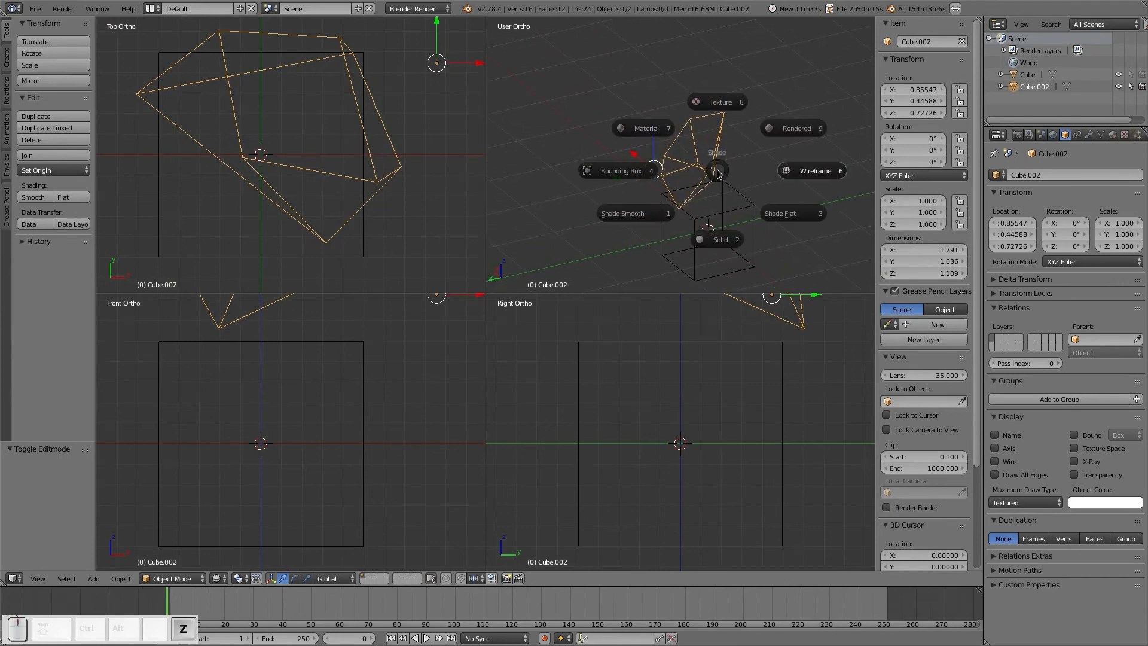
left_click(720, 240)
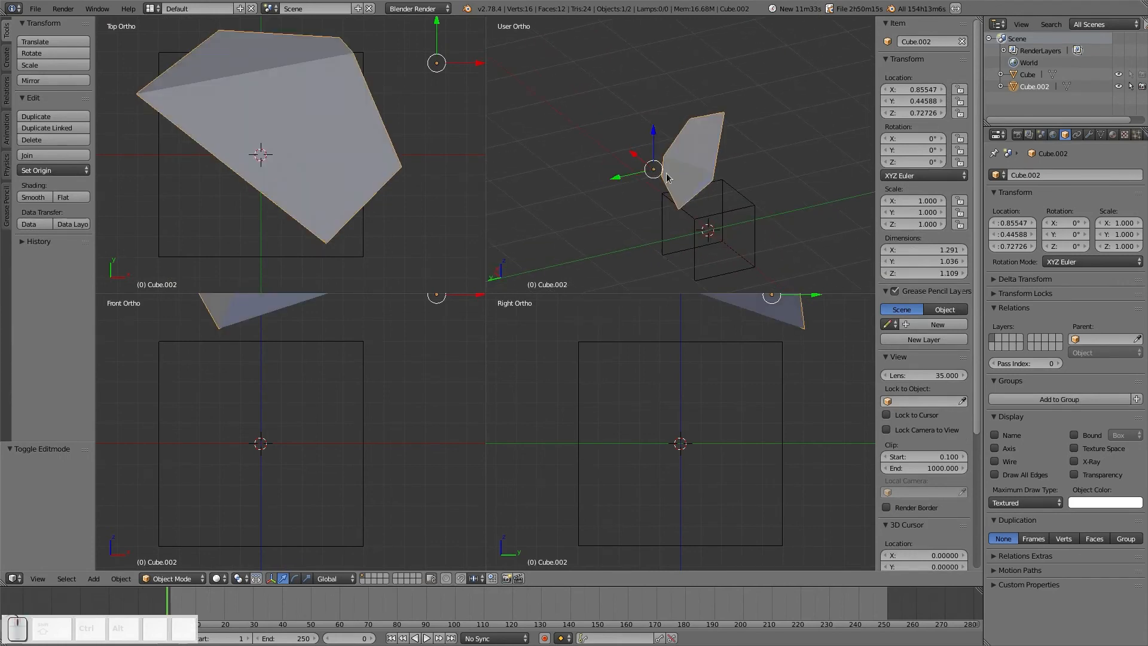
middle_click_drag(667, 178, 635, 206)
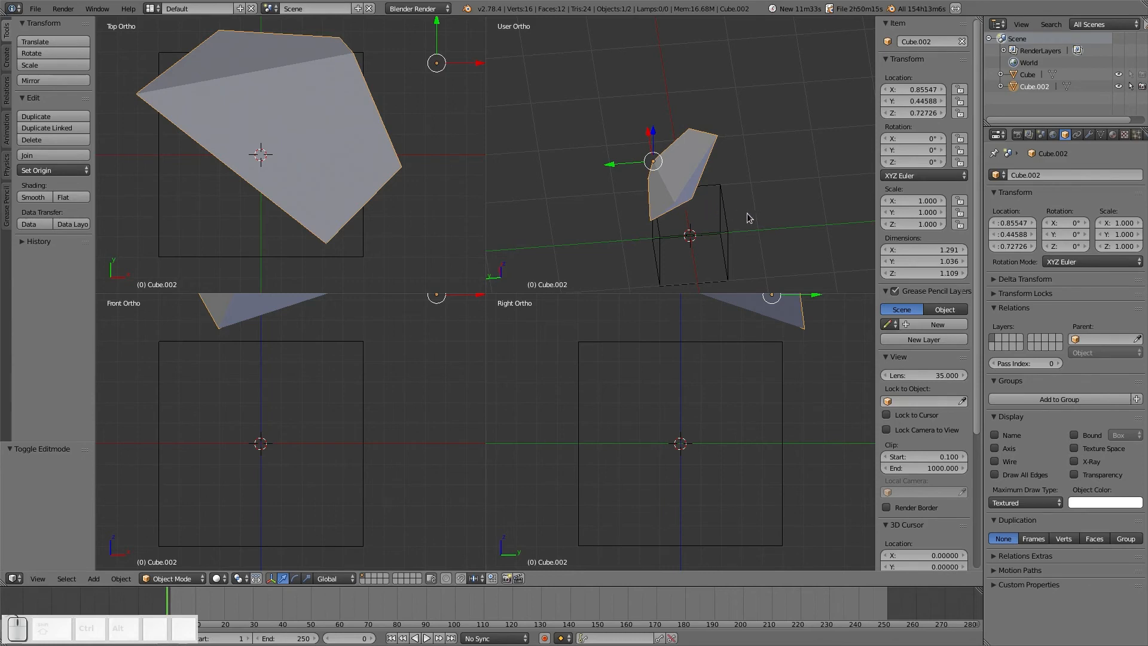
Step: Bring the reshaped Cube.002 closer into view and switch it to Edit Mode
scroll(723, 210, "up", 2)
key("Tab")
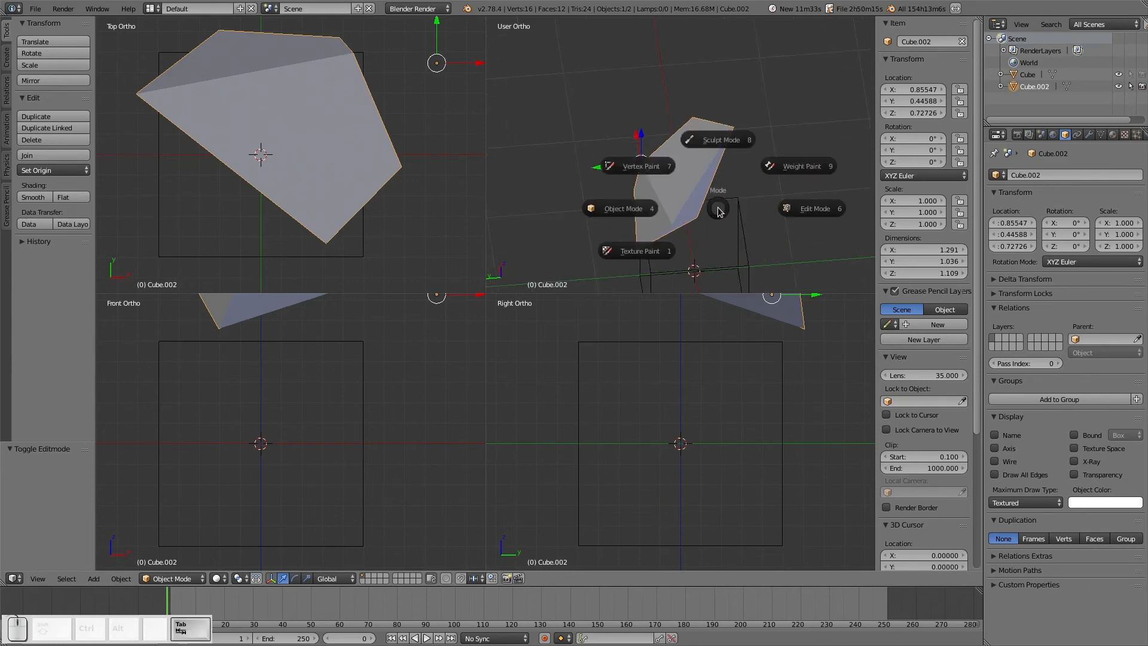
left_click(786, 210)
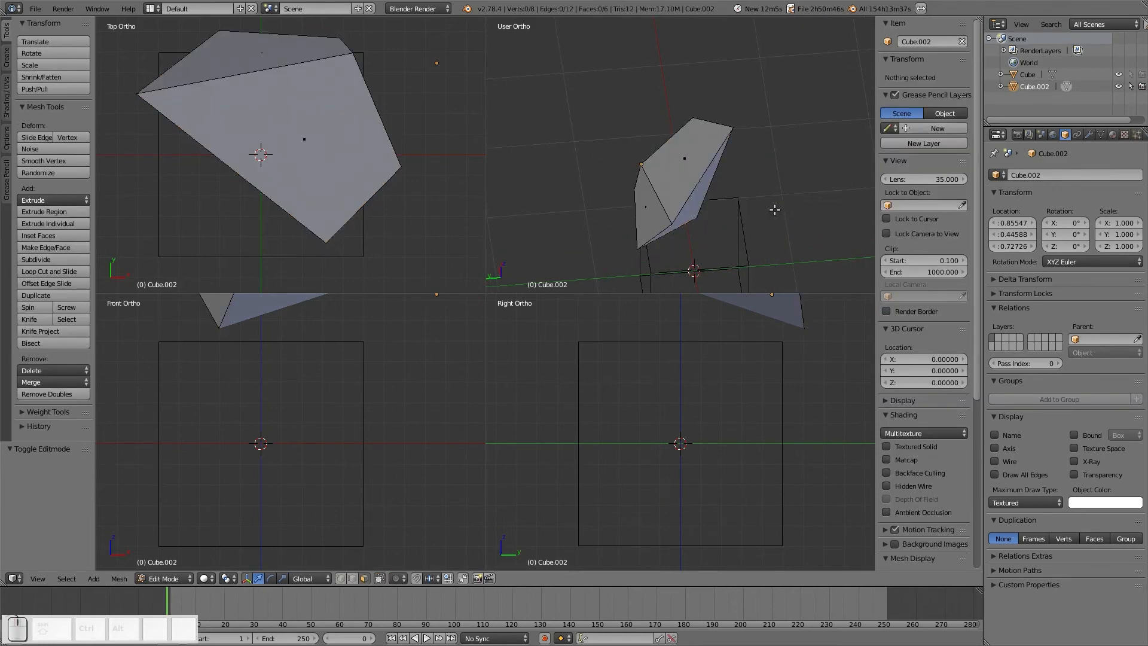
Step: Apply the existing material named Material to Cube.002 and add a second material slot with a new material
left_click(1113, 135)
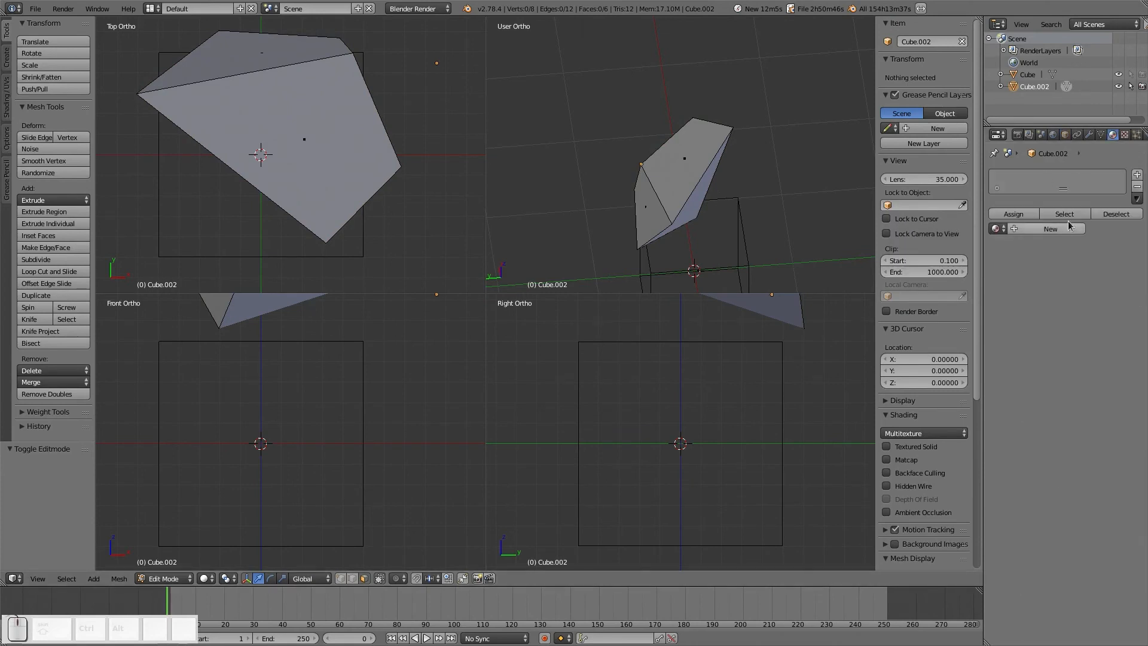
left_click(996, 229)
left_click(955, 247)
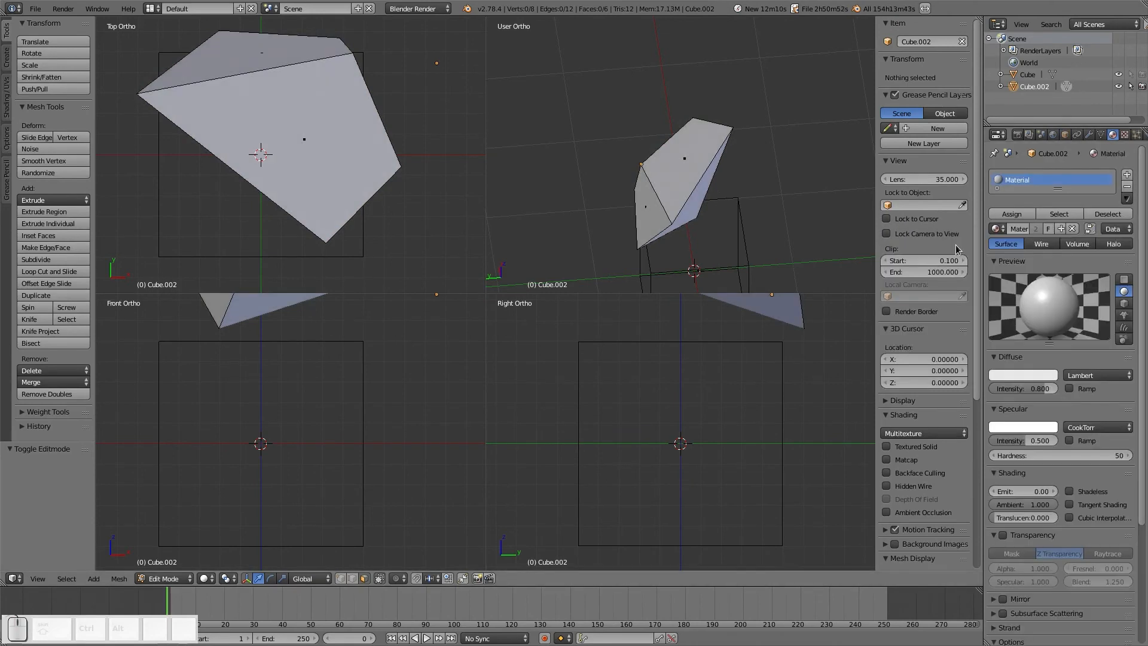
left_click(1127, 175)
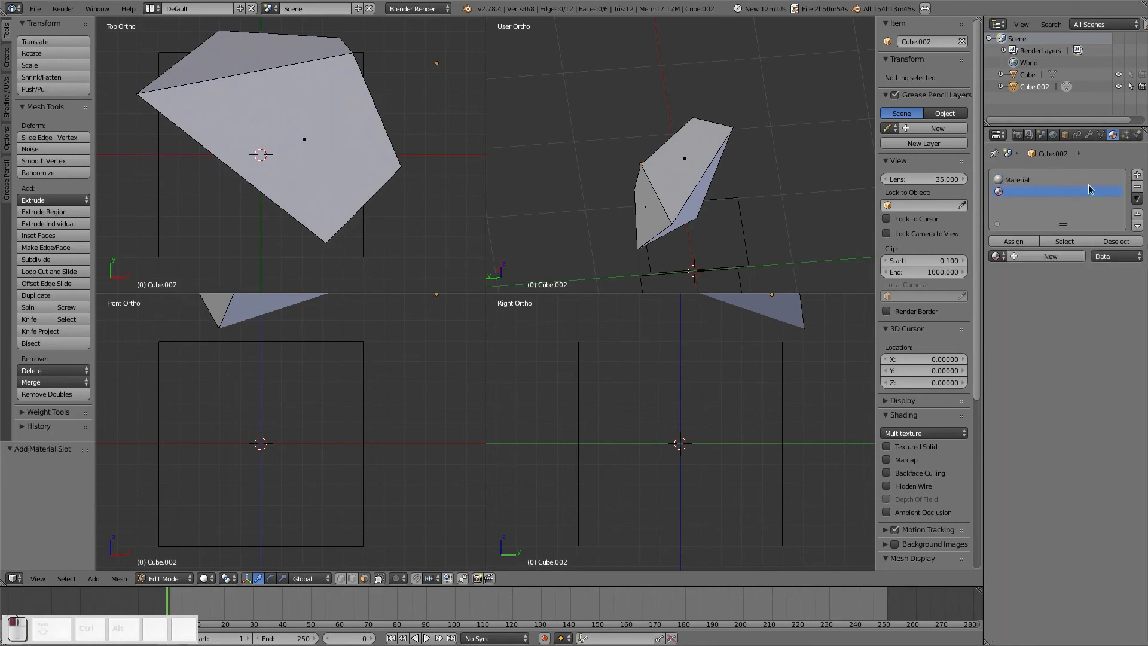
left_click(1035, 257)
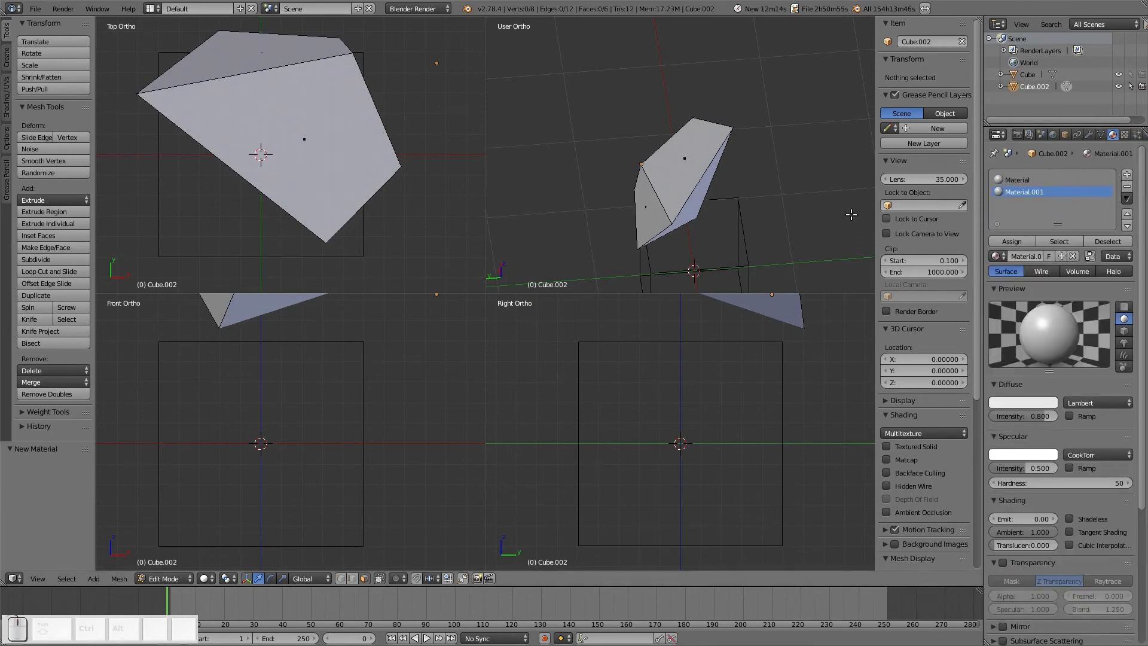
Step: Select all faces of Cube.002 and assign Material.001 to them
right_click(688, 167)
middle_click_drag(675, 185, 814, 159)
key("a")
key("a")
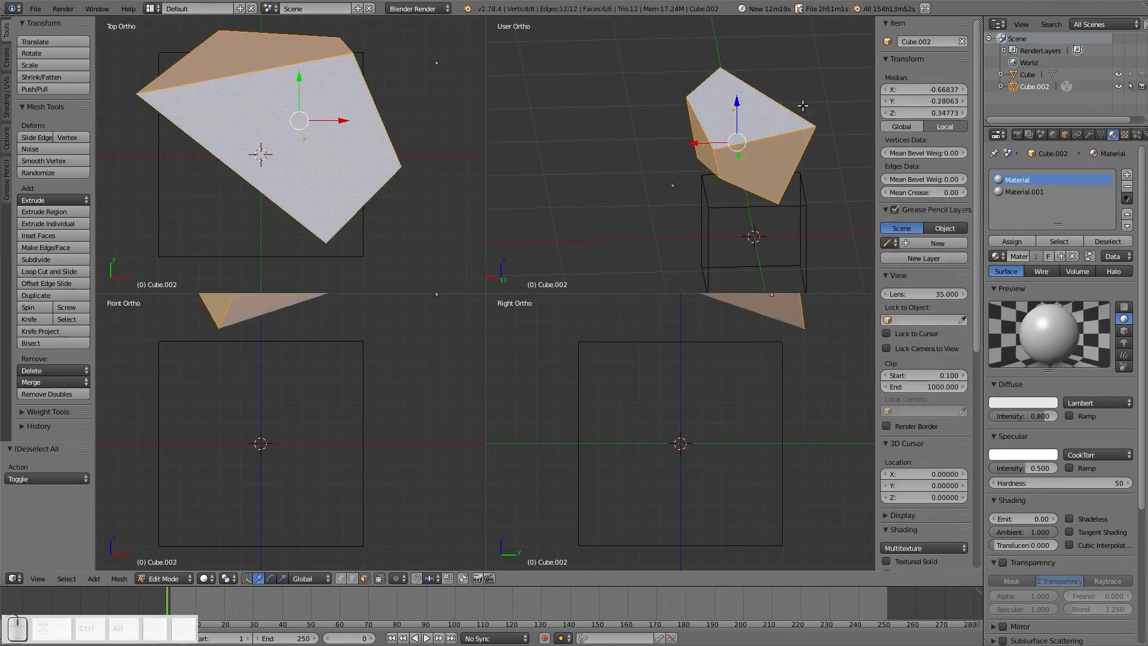
left_click(1052, 192)
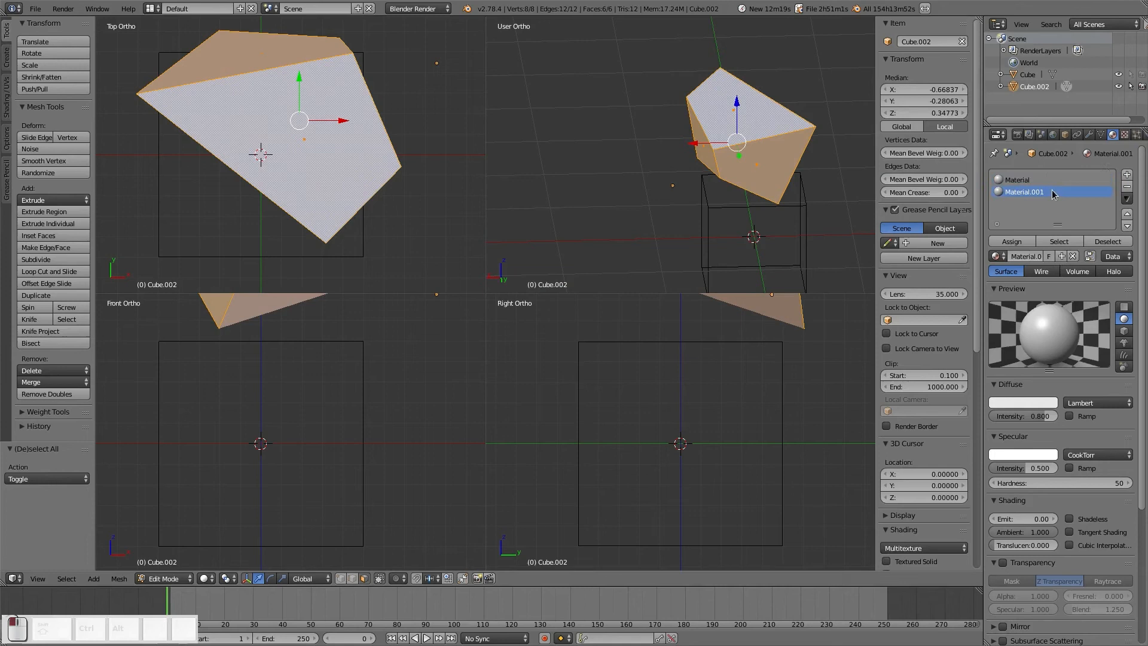
left_click(1012, 241)
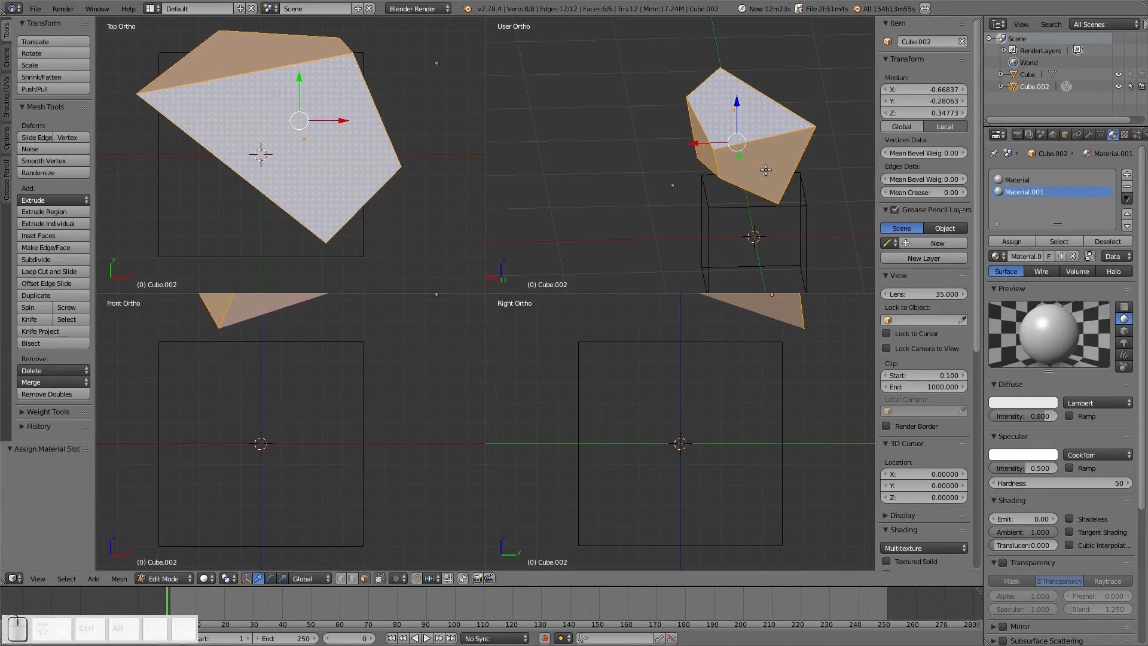
Step: Rename the first material of Cube.002 to Screen and the second one to Body
left_click(1020, 180)
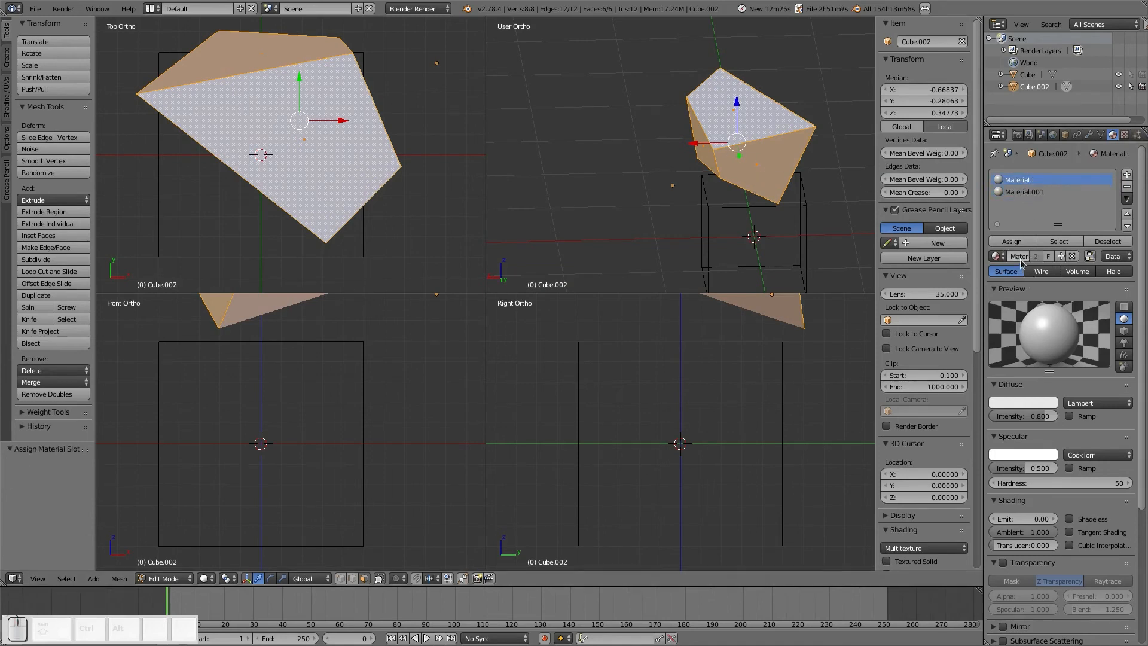
left_click(1020, 257)
type("Screen")
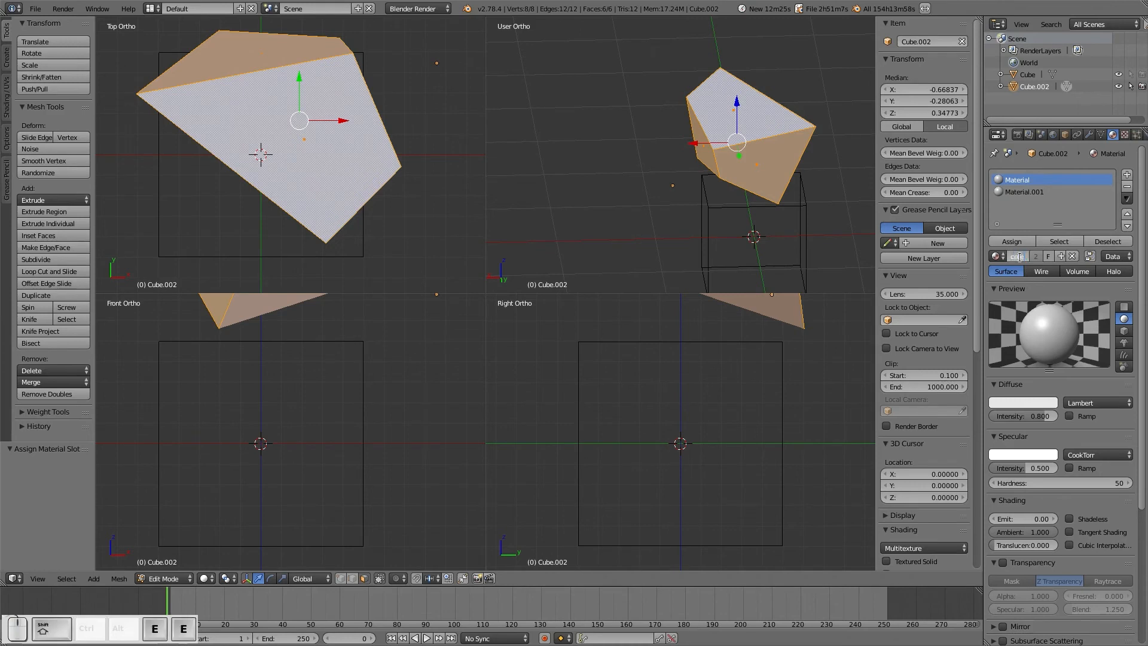
left_click(1035, 192)
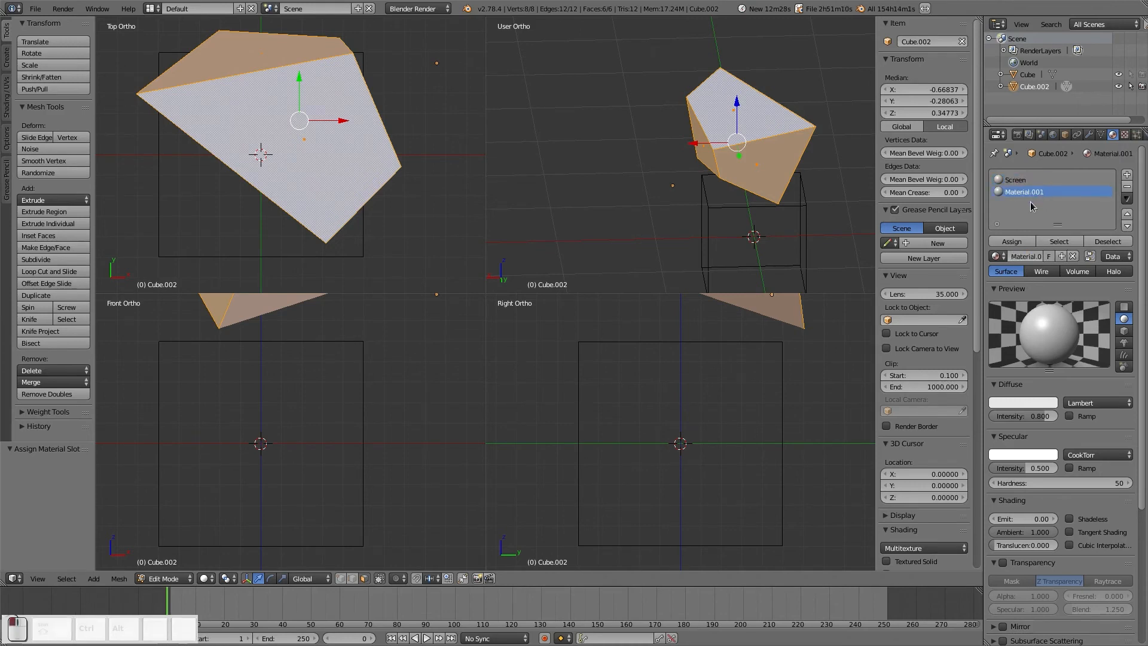
left_click(1022, 257)
type("Body")
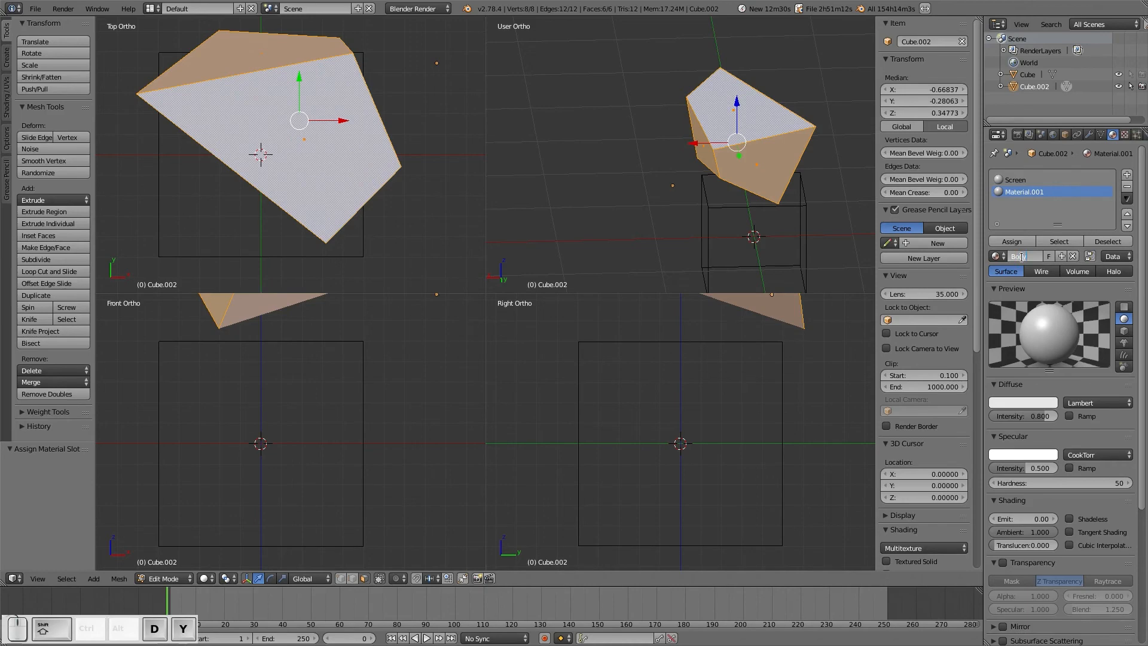
key("Return")
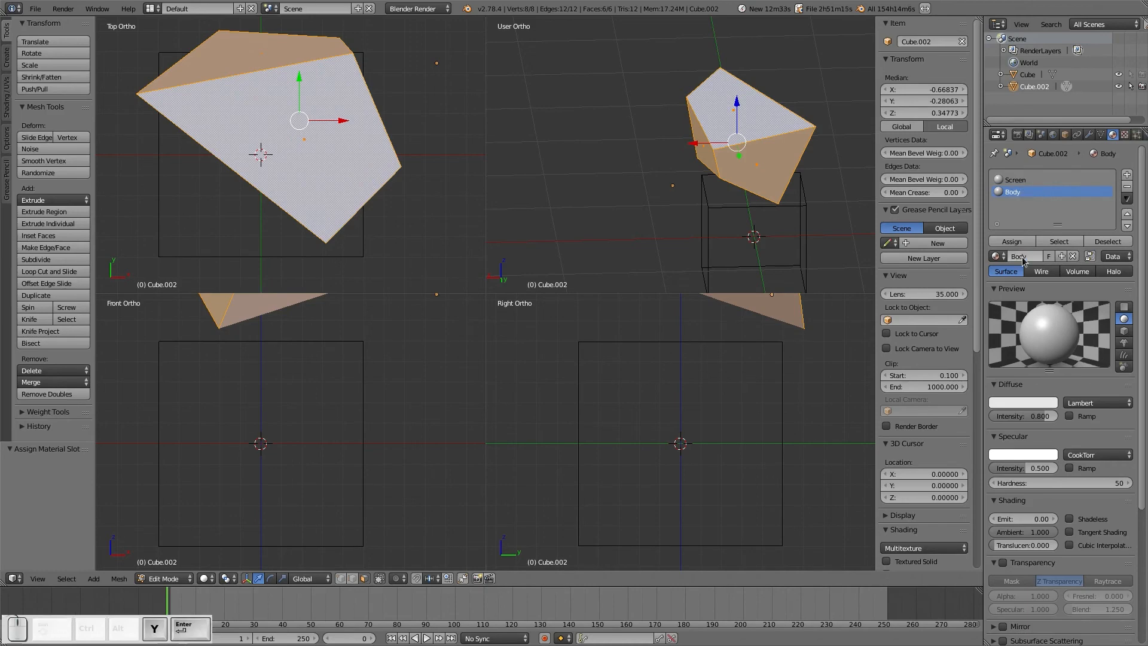
Step: Assign the Screen material to only the large top face of Cube.002 and set its diffuse colour to blue
left_click(1011, 180)
key("a")
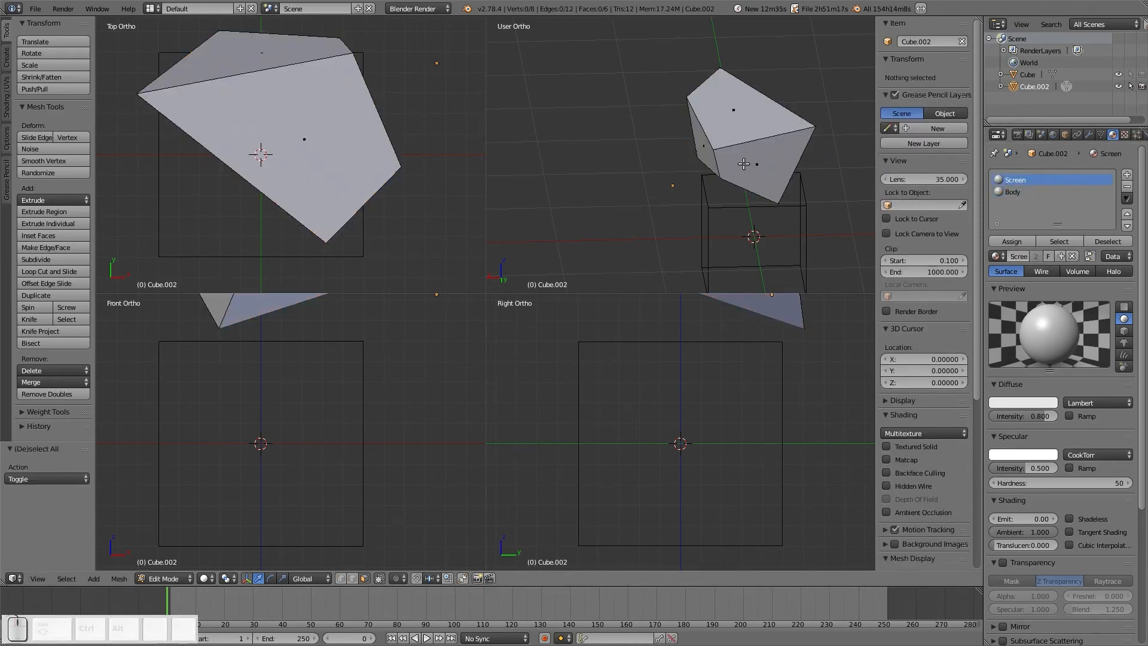
middle_click_drag(768, 138, 727, 123)
right_click(728, 123)
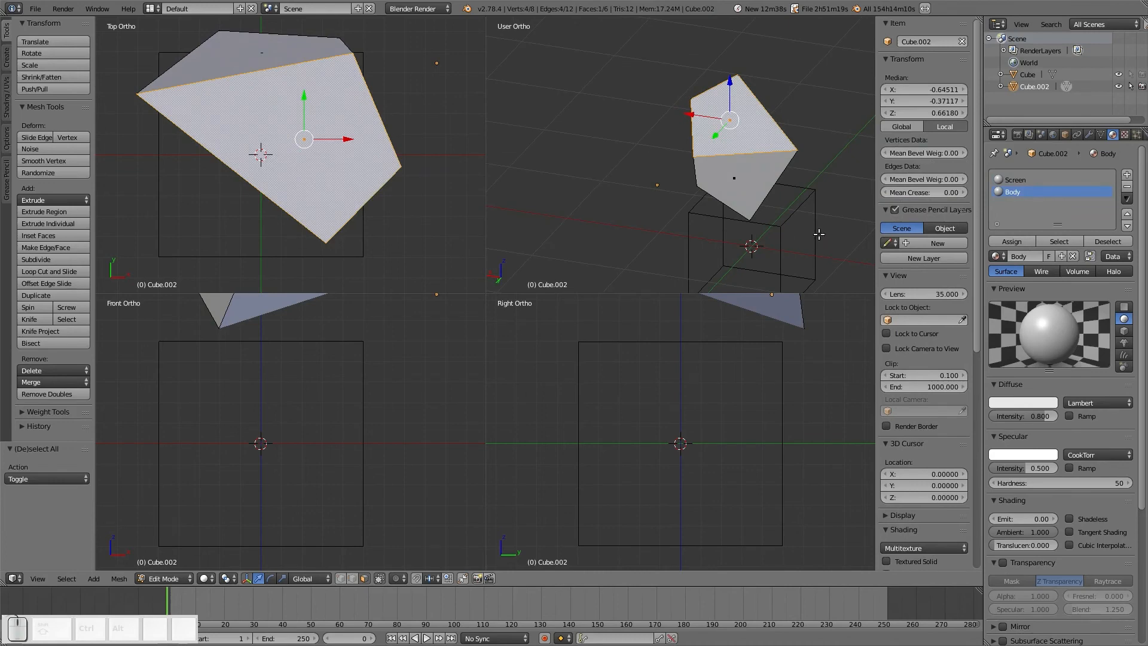
middle_click_drag(819, 226, 742, 179)
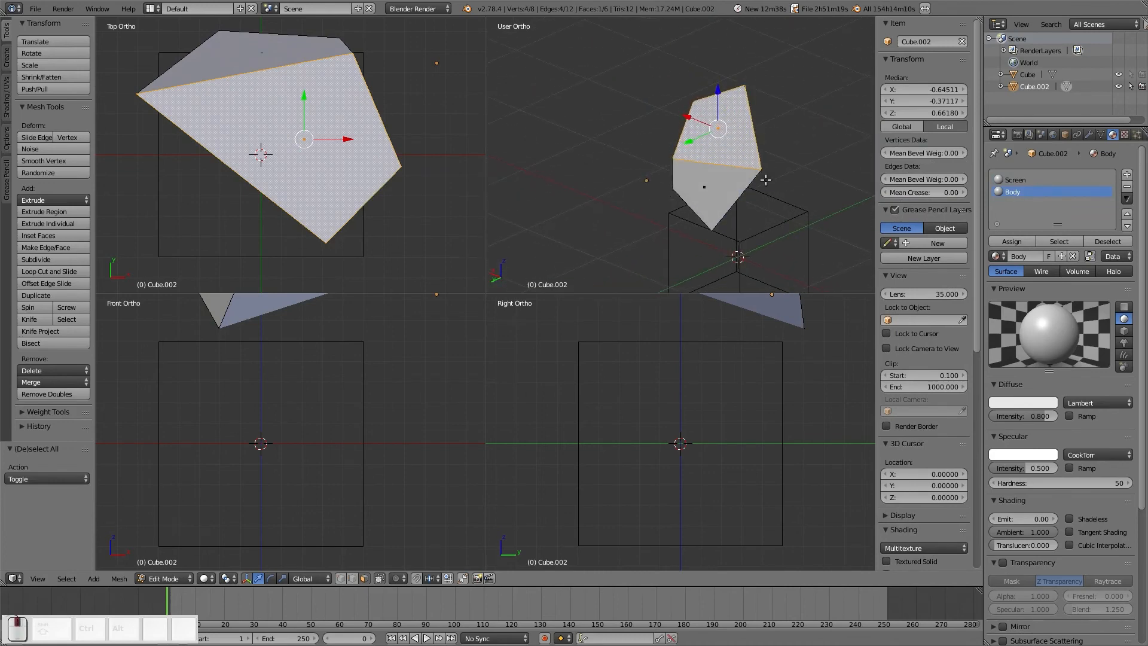
left_click(1028, 182)
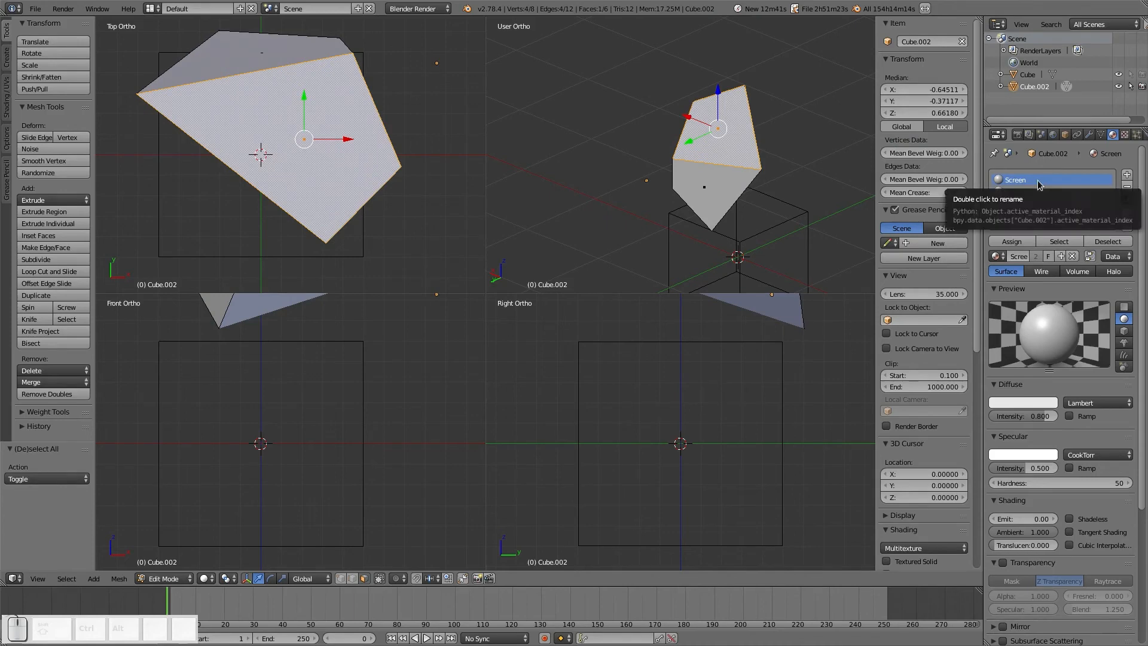
left_click(1024, 242)
left_click(1017, 407)
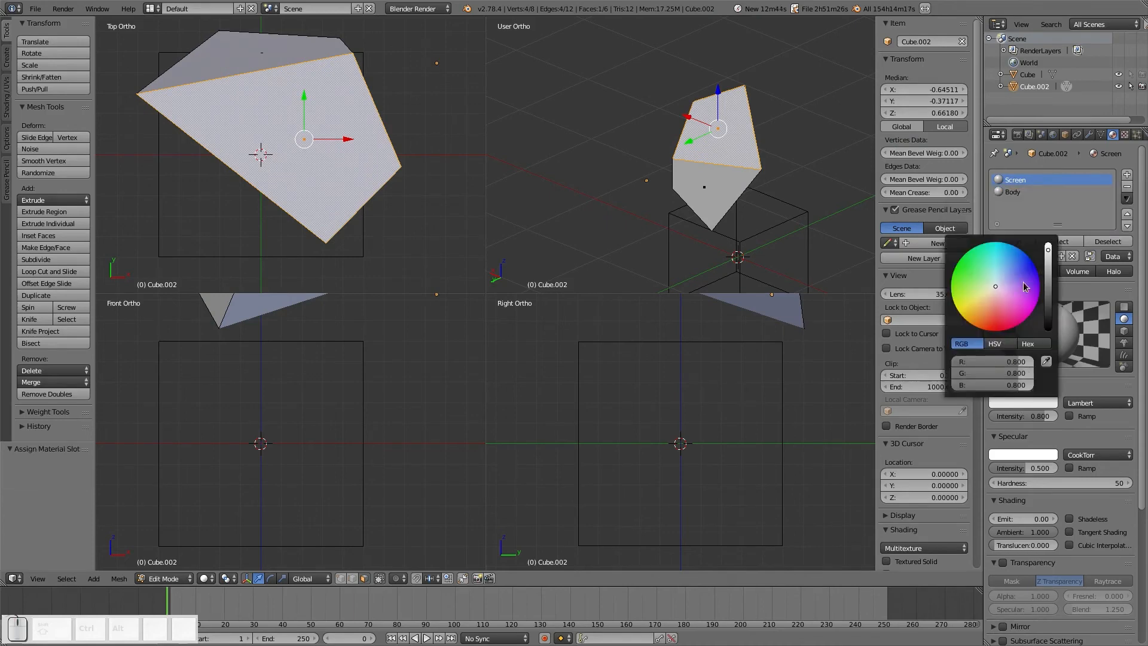
left_click(1023, 262)
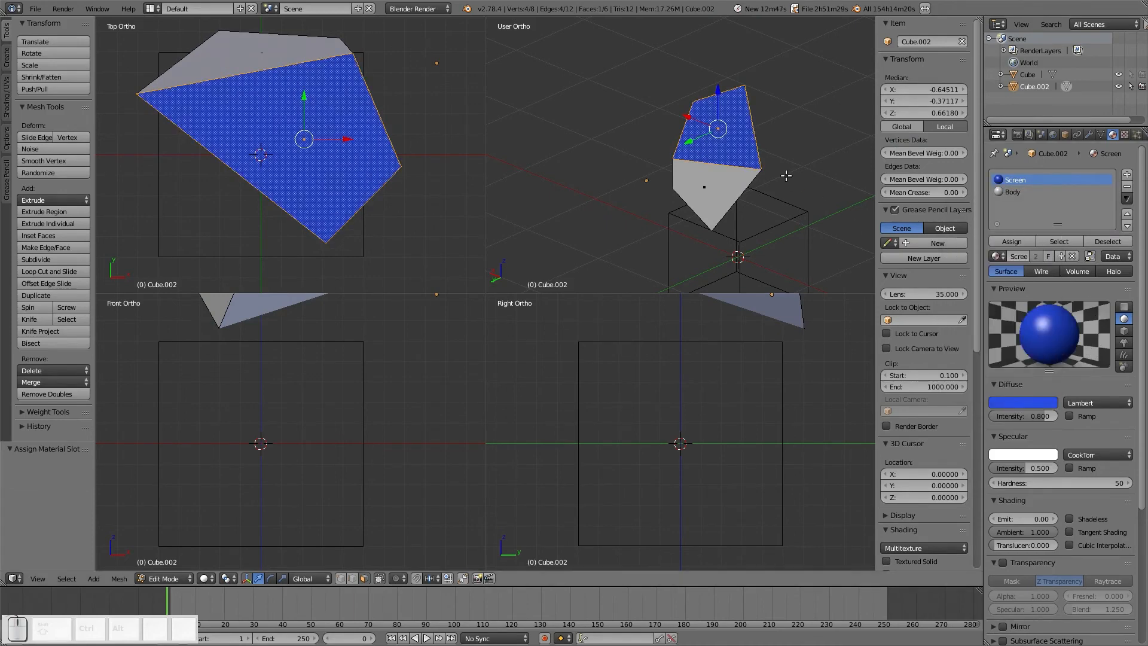
Step: Select the five remaining faces of Cube.002, leaving out the blue one, and assign the Body material to them
key("a")
middle_click_drag(767, 173, 657, 144)
right_click(705, 132)
right_click(666, 155, "shift")
right_click(709, 145, "shift")
right_click(706, 169, "shift")
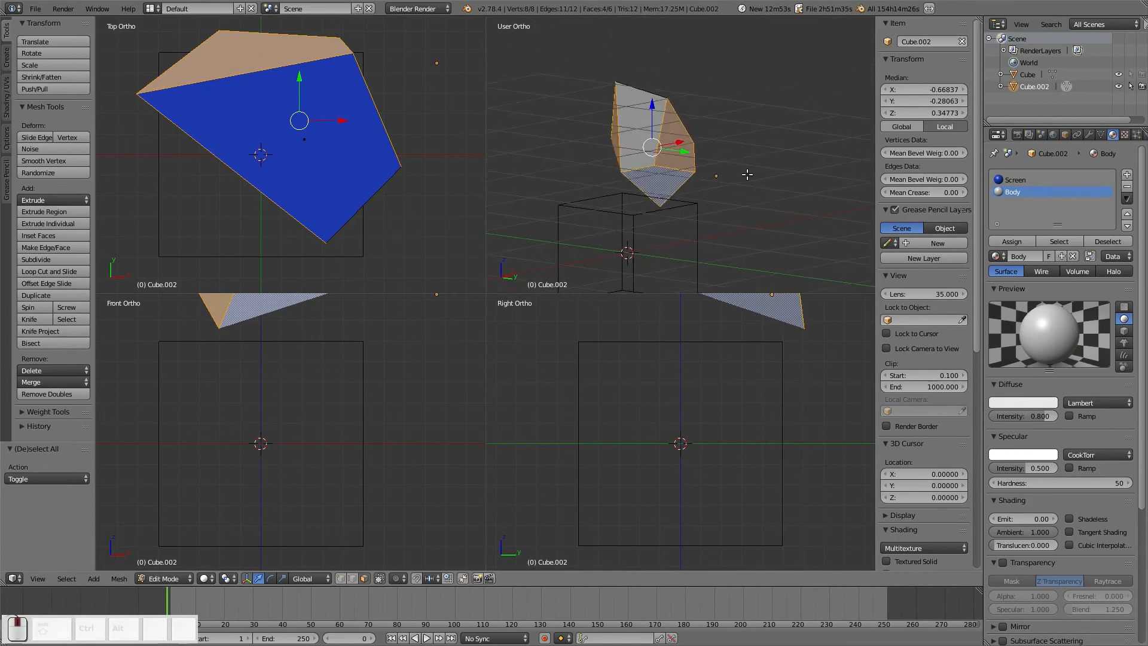
right_click(642, 128, "shift")
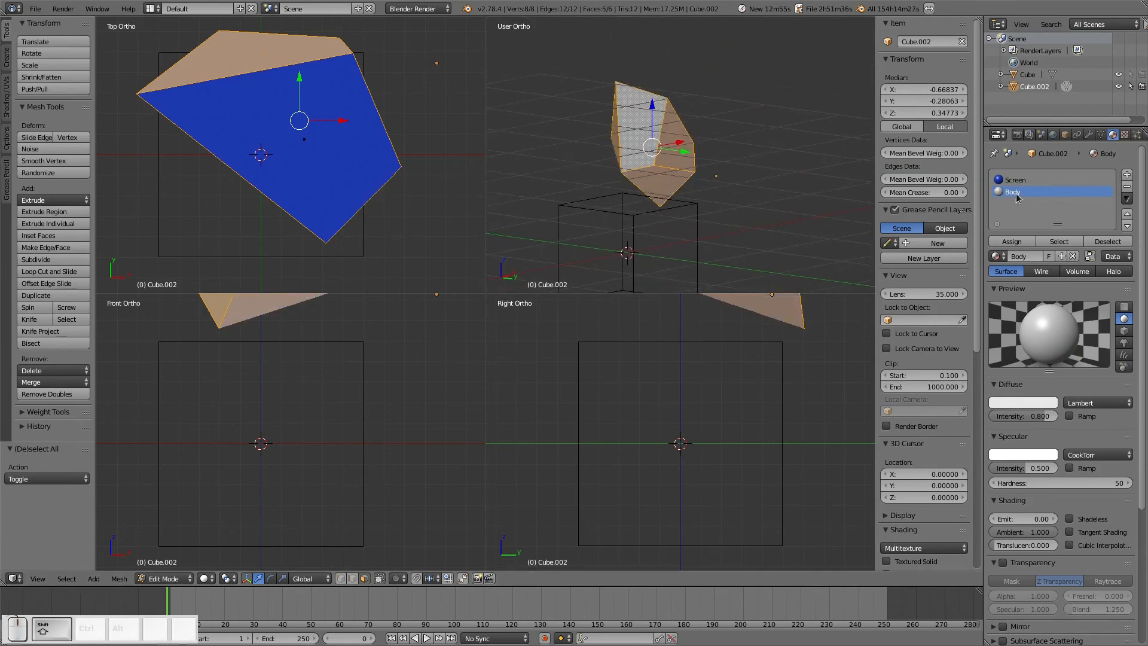
left_click(1015, 243)
Step: Set the diffuse colour of the Body material to red
middle_click_drag(760, 175, 661, 213)
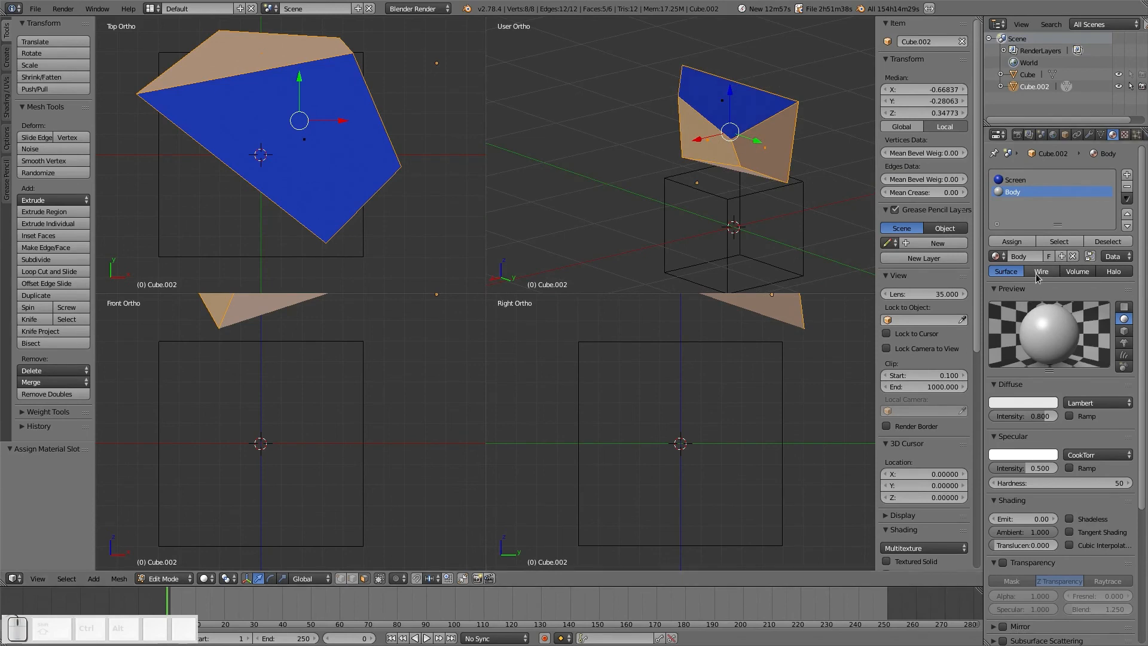
left_click(1023, 403)
left_click(994, 333)
Step: Return Cube.002 to Object Mode and inspect its coloured faces from several angles
key("Tab")
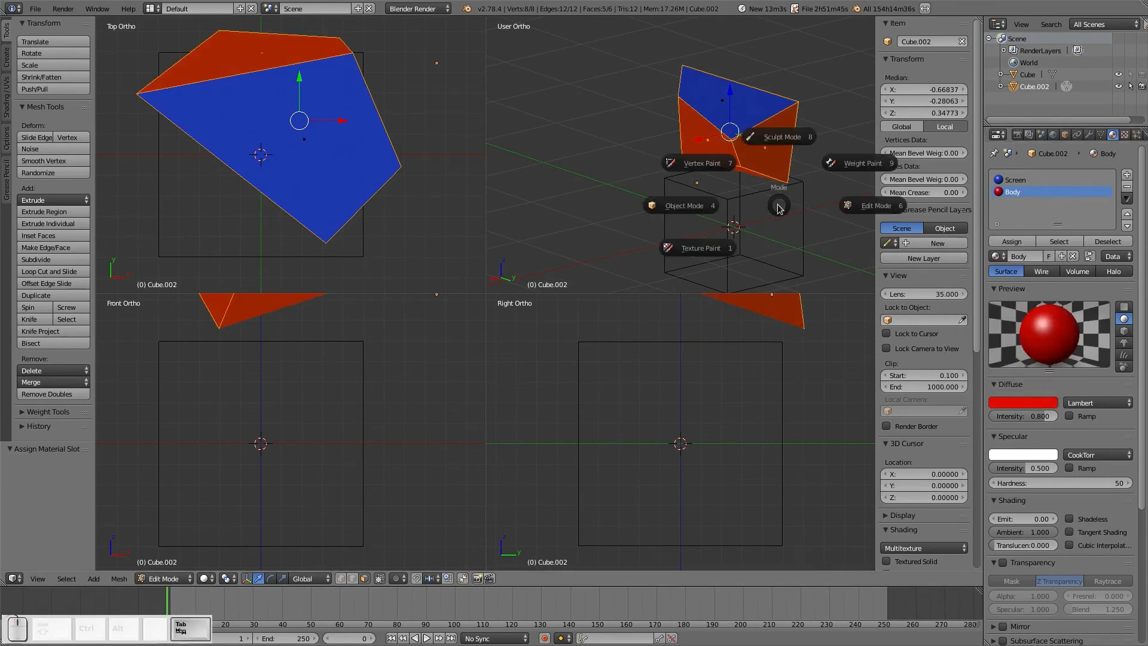
left_click(673, 211)
middle_click_drag(774, 162, 704, 171)
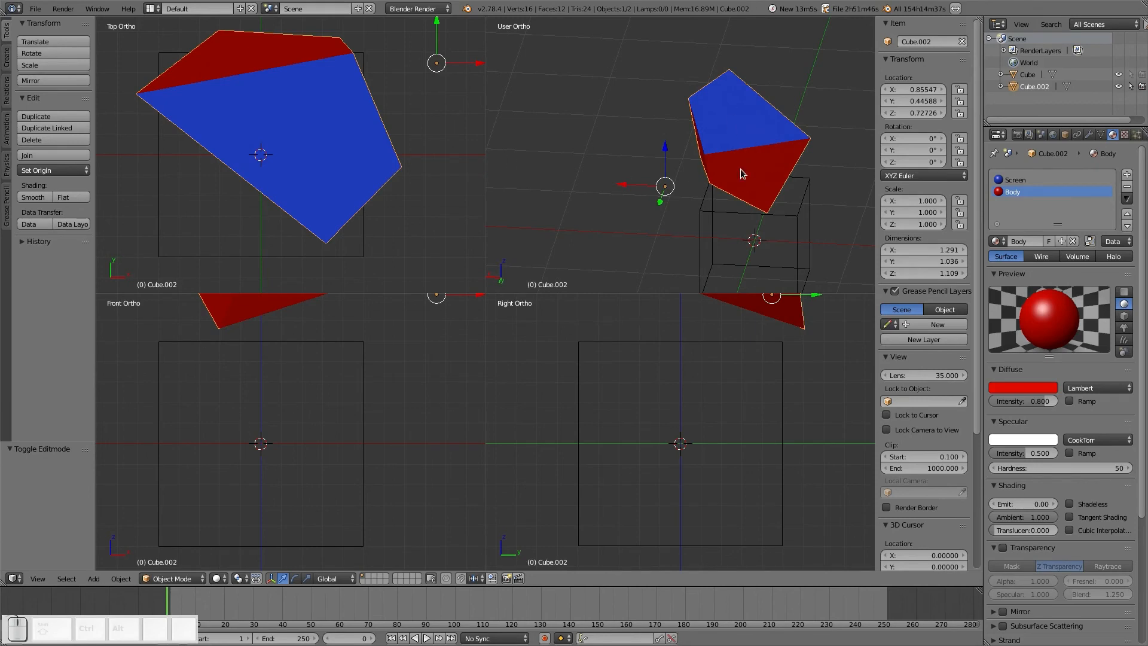
middle_click_drag(740, 160, 736, 119)
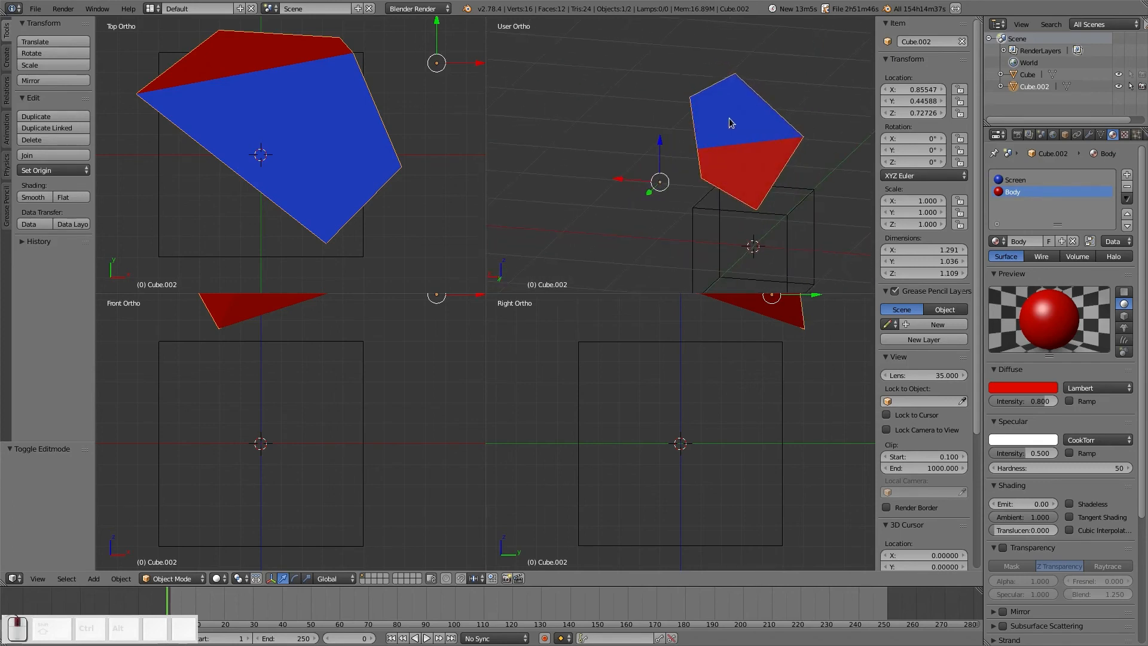
middle_click_drag(763, 173, 701, 183)
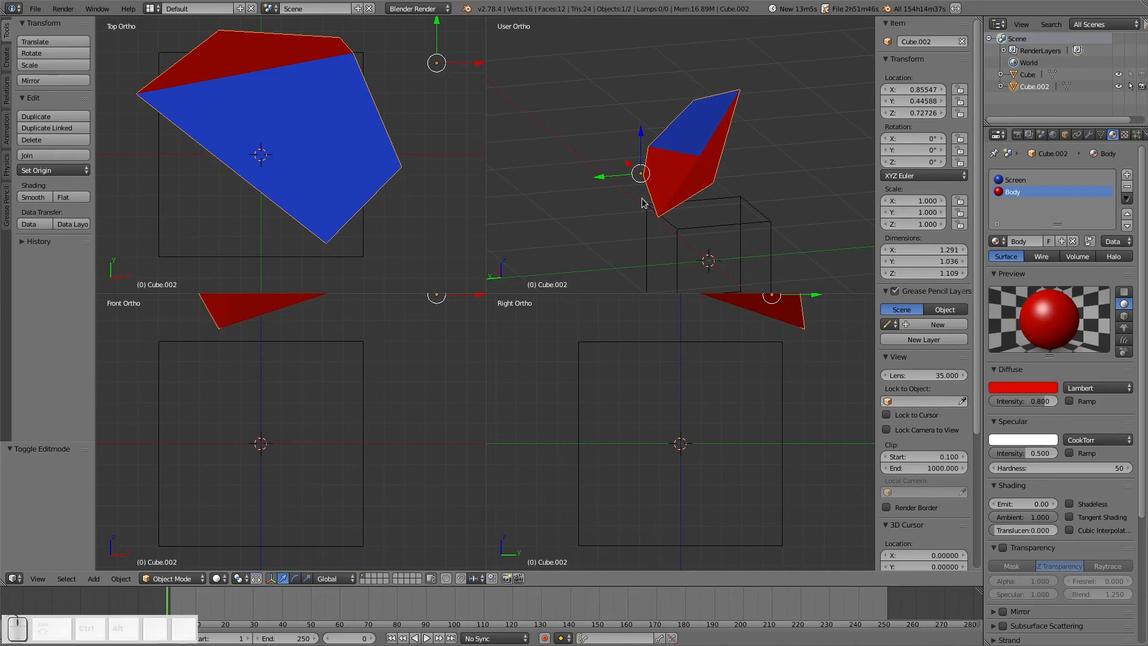
middle_click_drag(634, 179, 736, 182)
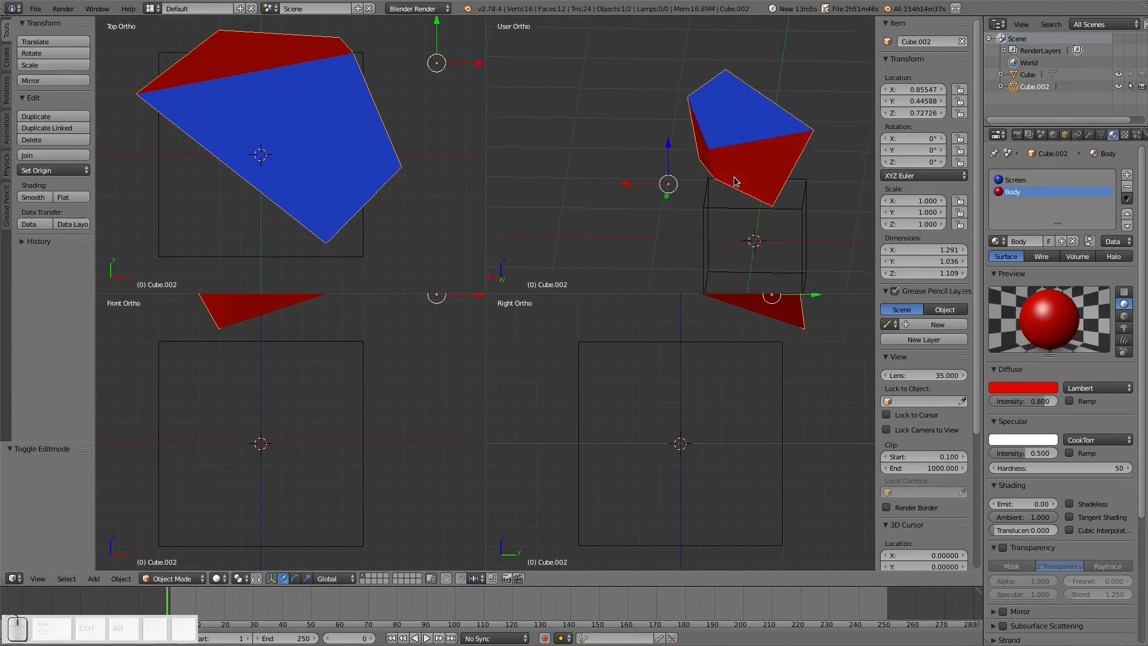